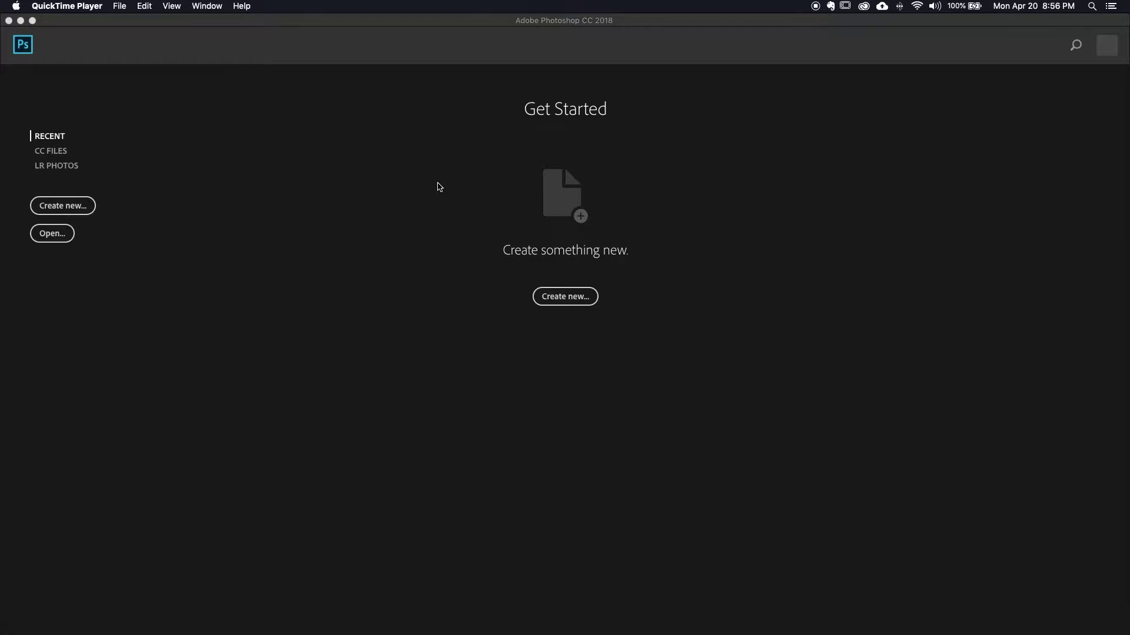
Open the photo black-and-silver-laptop-computer-on-white-table-3787603.jpg from the Teach folder in Photoshop
left_click(380, 189)
key("super+Tab")
key("super+Tab")
key("super+Tab")
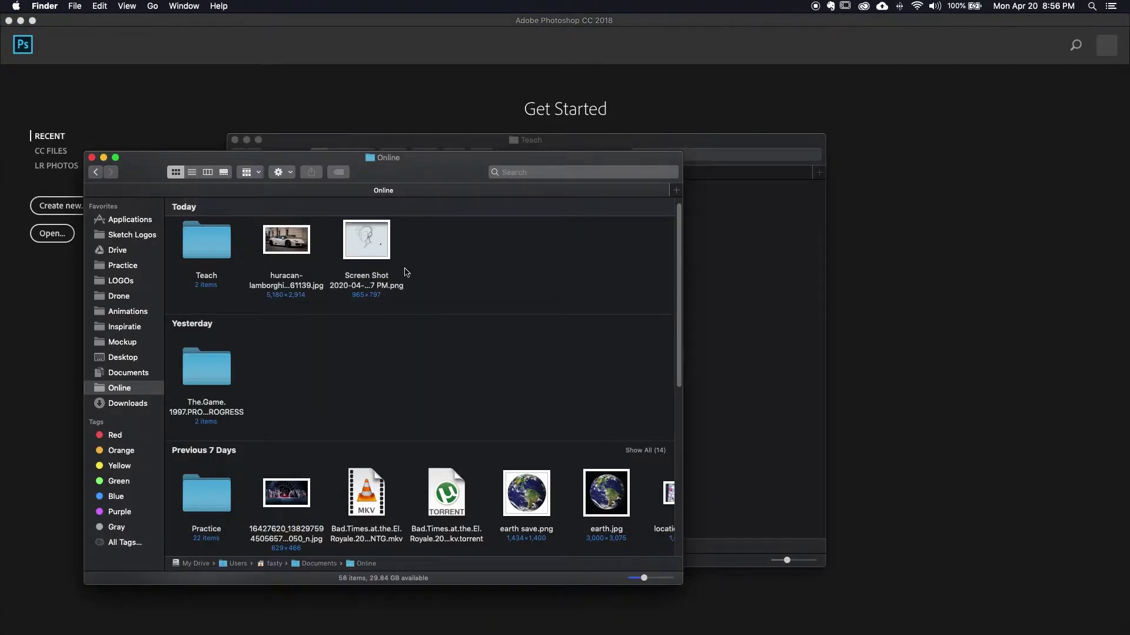
scroll(453, 279, "up", 1)
double_click(204, 253)
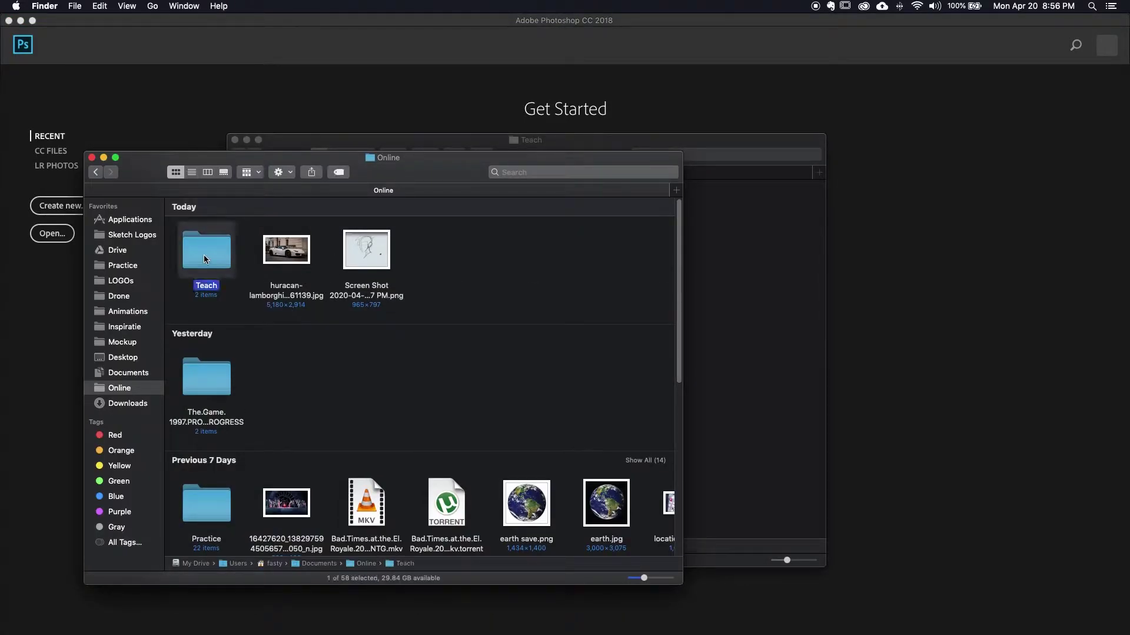
left_click_drag(198, 234, 896, 328)
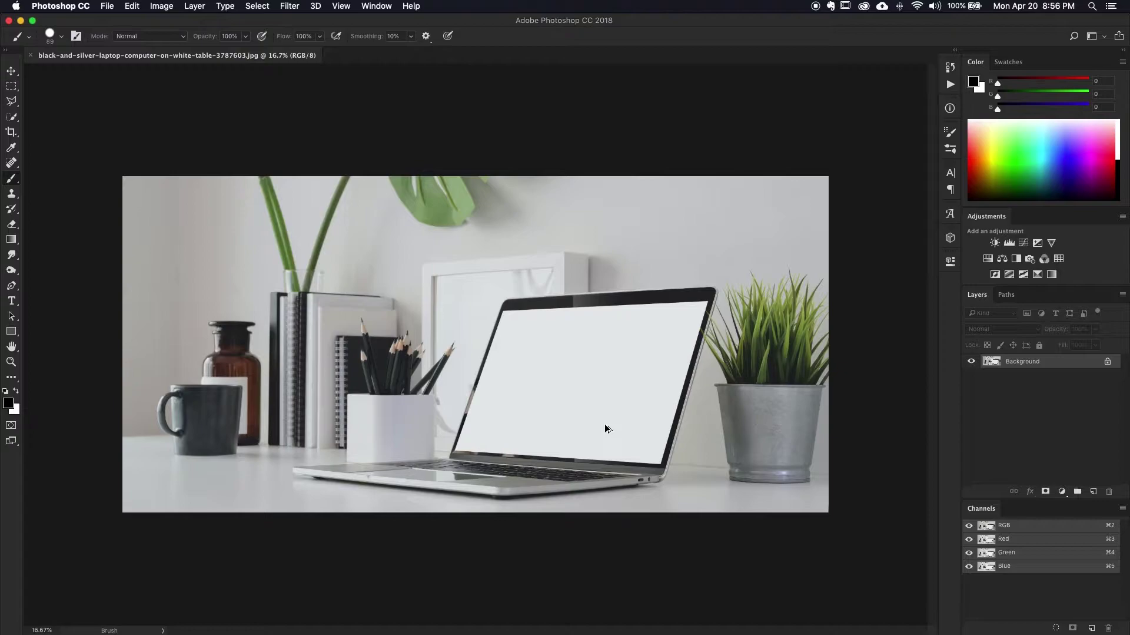
Resize the photo to a width of 3000 pixels, keeping its proportions
key("super+alt+i")
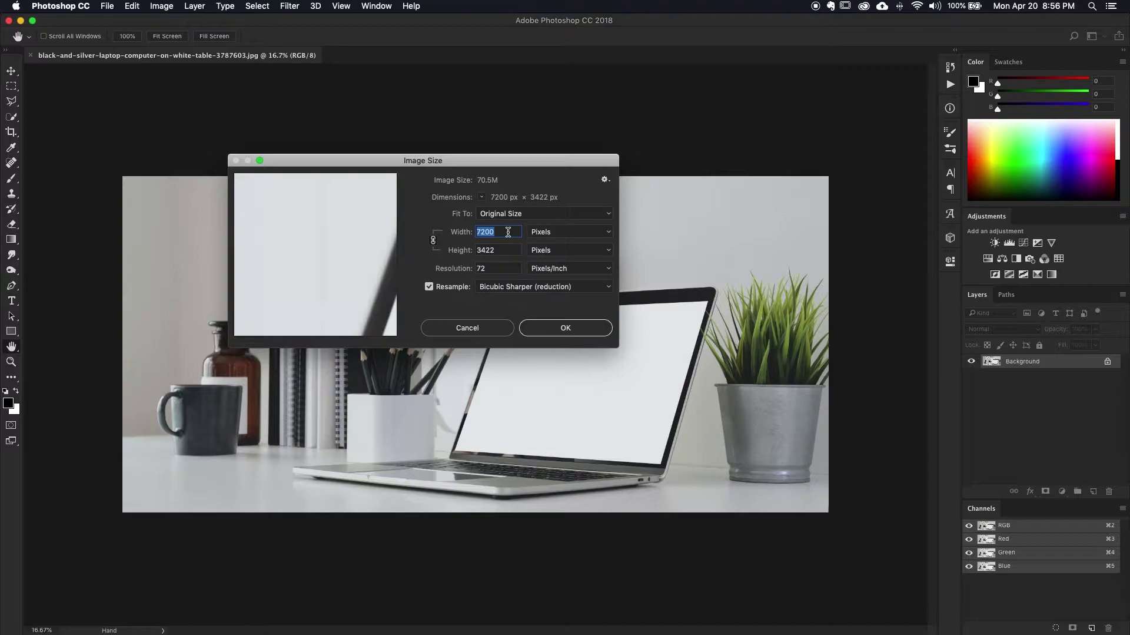
type("3")
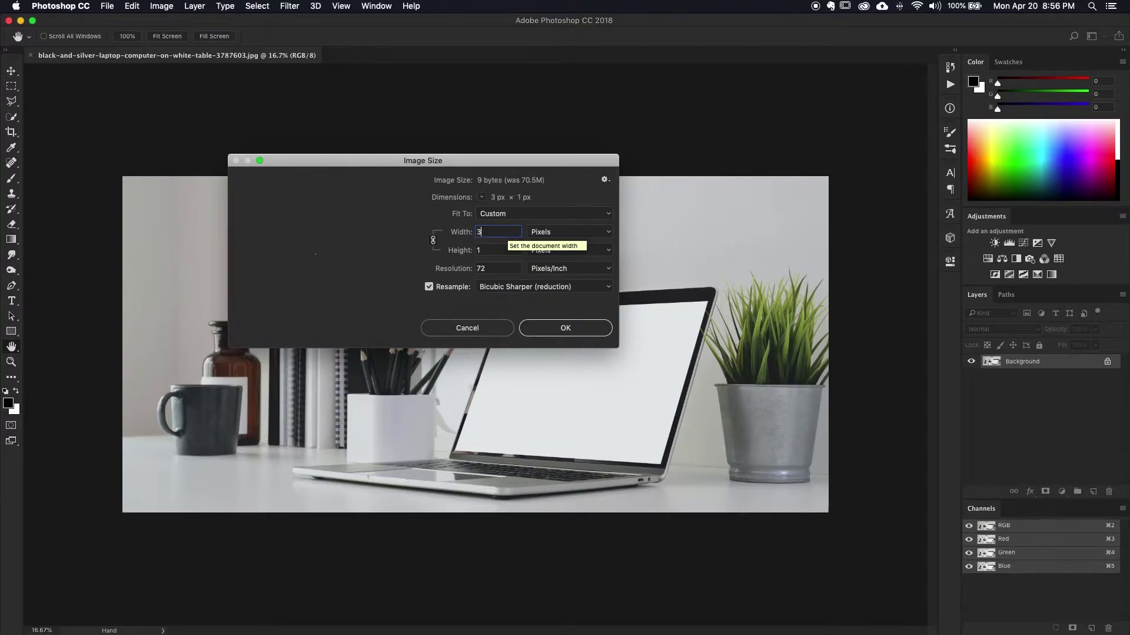
type("000")
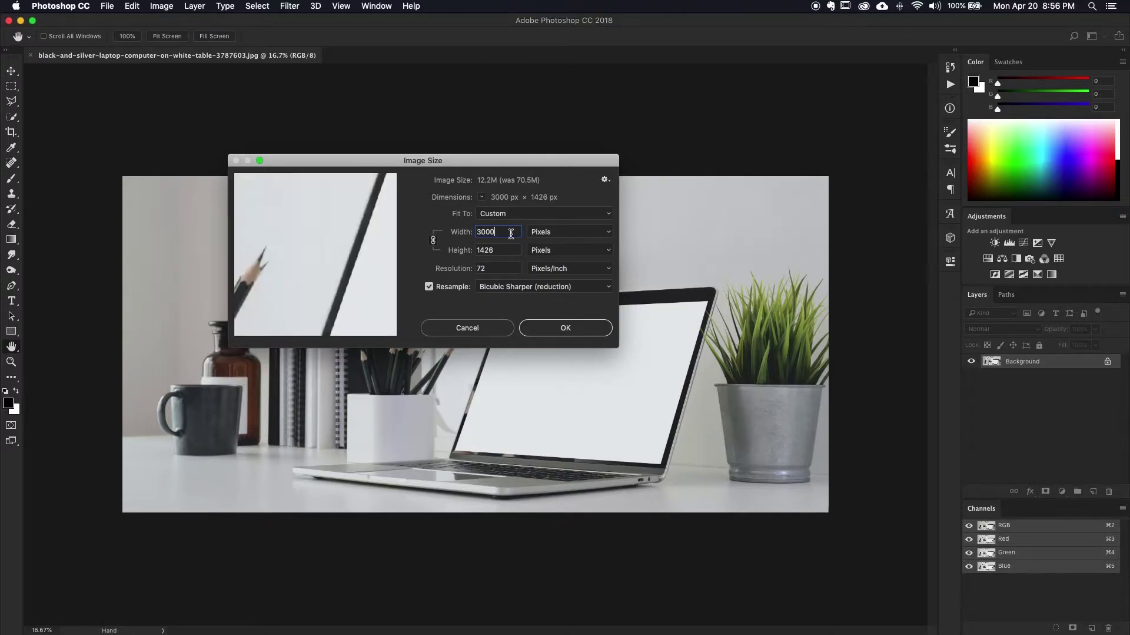
left_click(551, 330)
Draw a rectangle shape about 1290 by 678 px across the middle of the photo
key("b")
key("super+1")
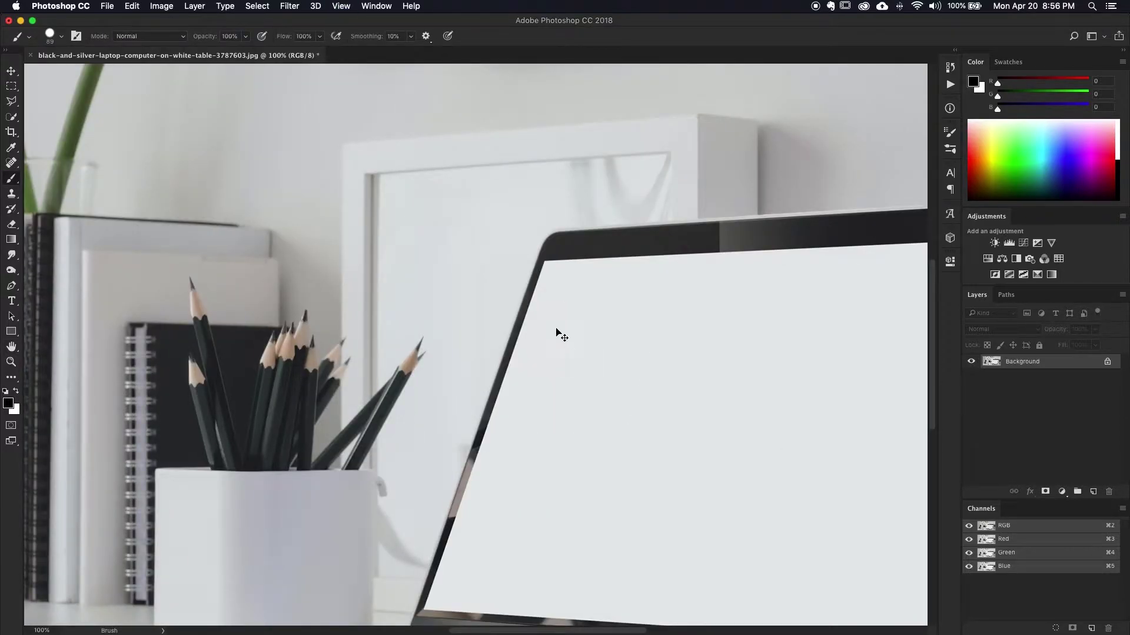
key("super+0")
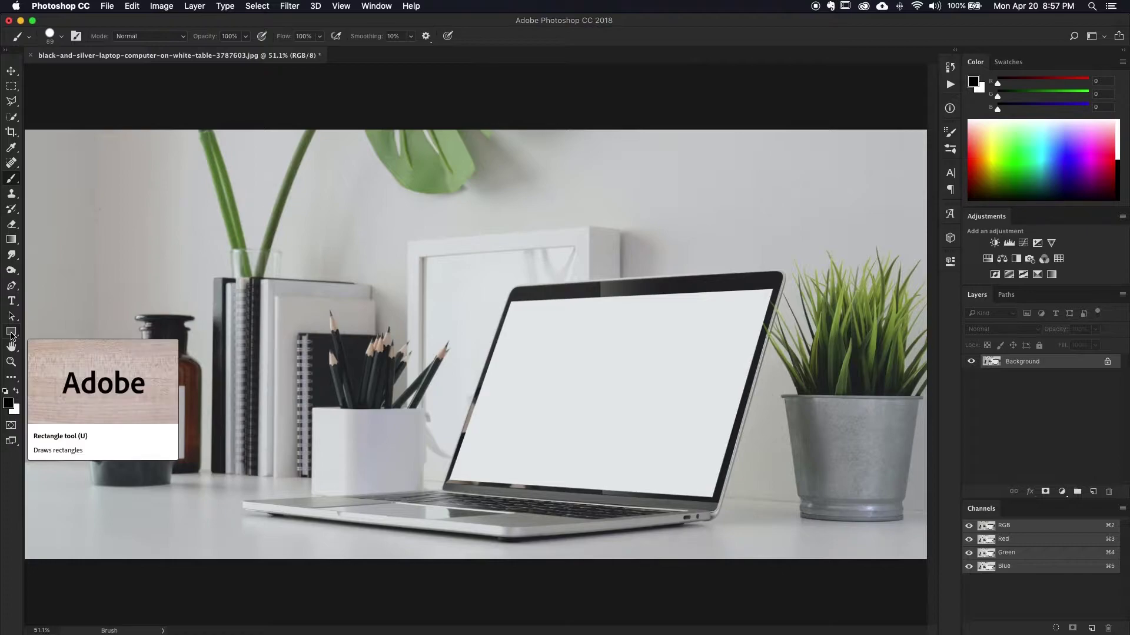
left_click(11, 333)
right_click(12, 333)
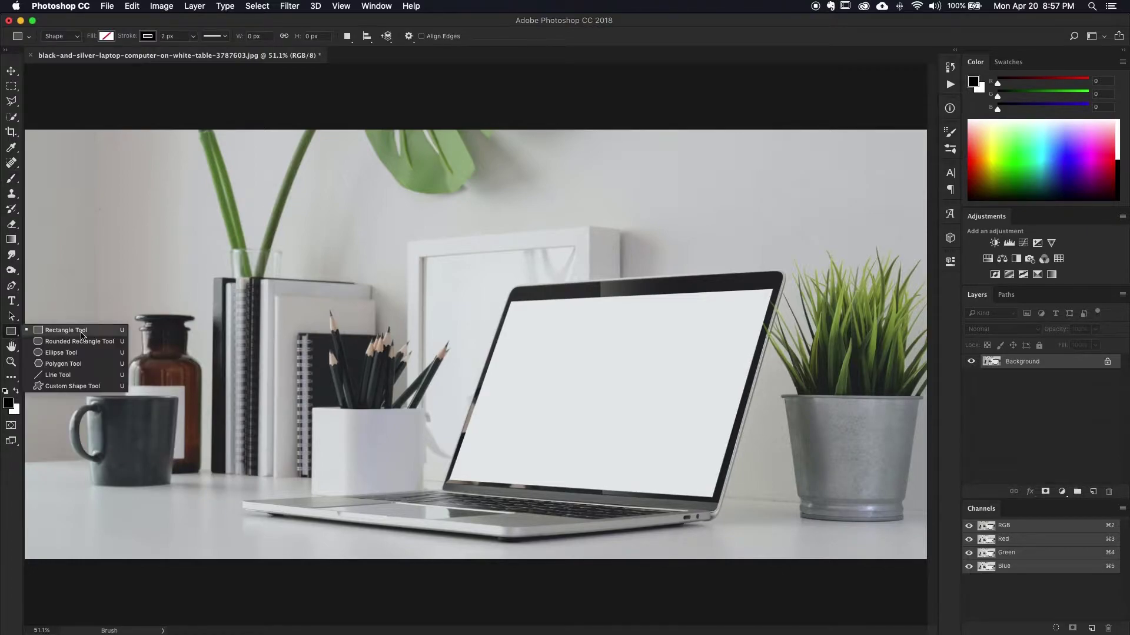
left_click(82, 335)
left_click_drag(160, 222, 548, 424)
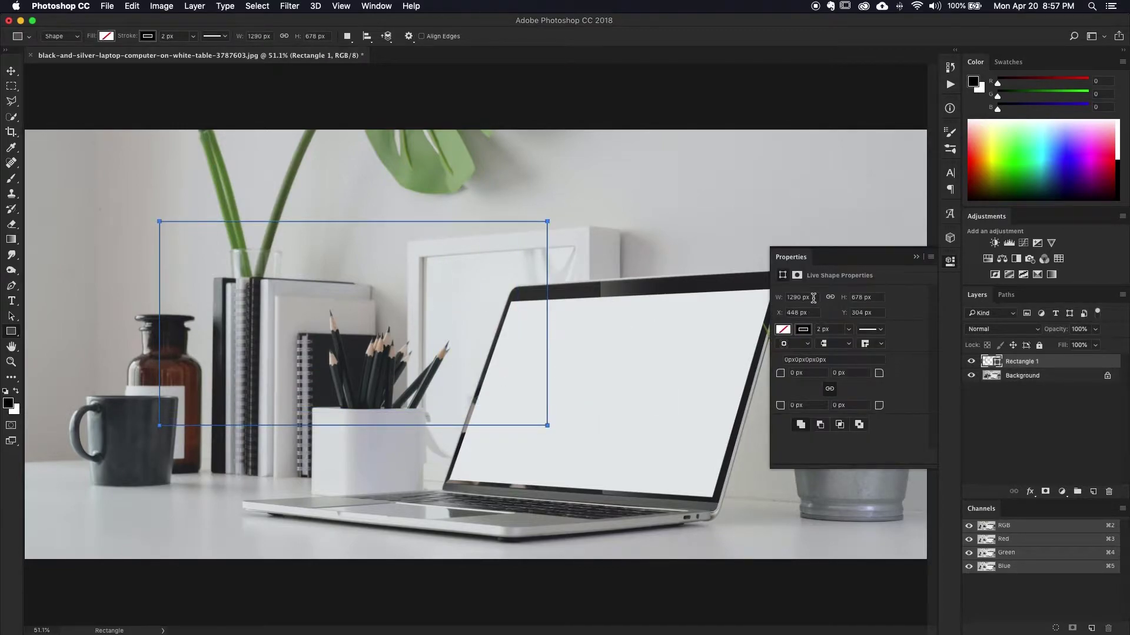
Set the rectangle's size to 1920 px wide and 1080 px high
left_click(814, 297)
type("1920")
key("Tab")
type("10")
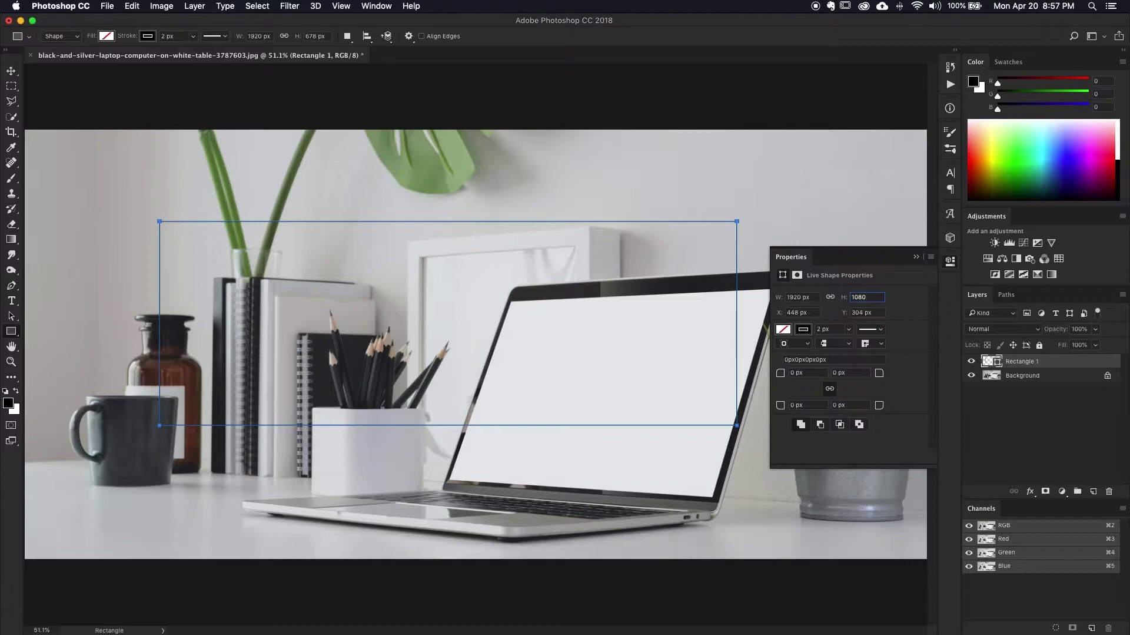
key("Return")
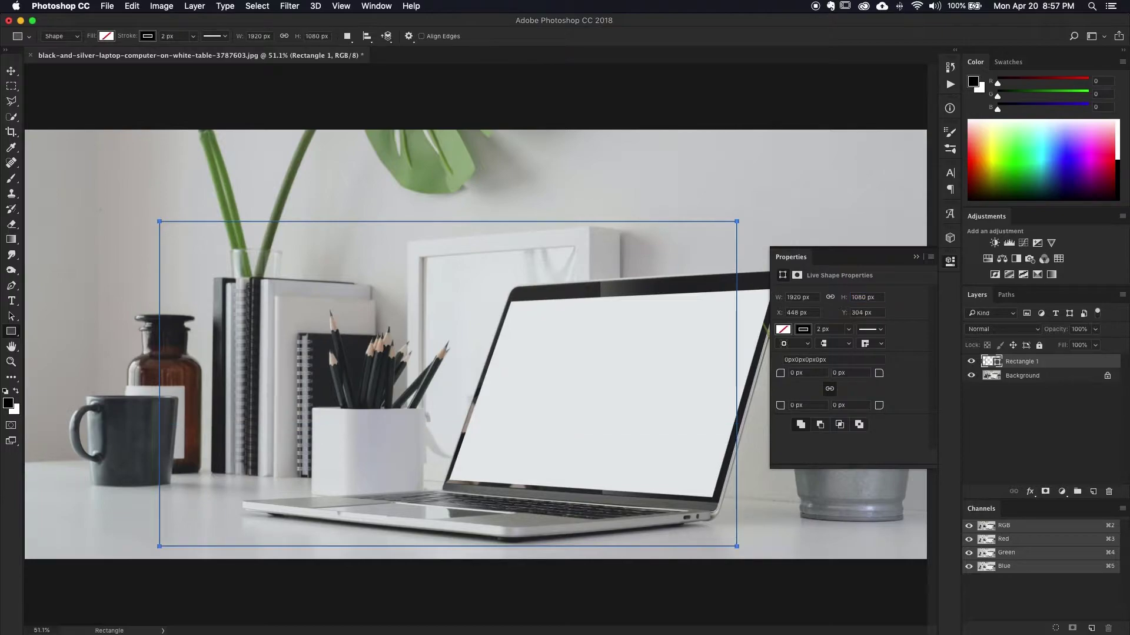
left_click(917, 256)
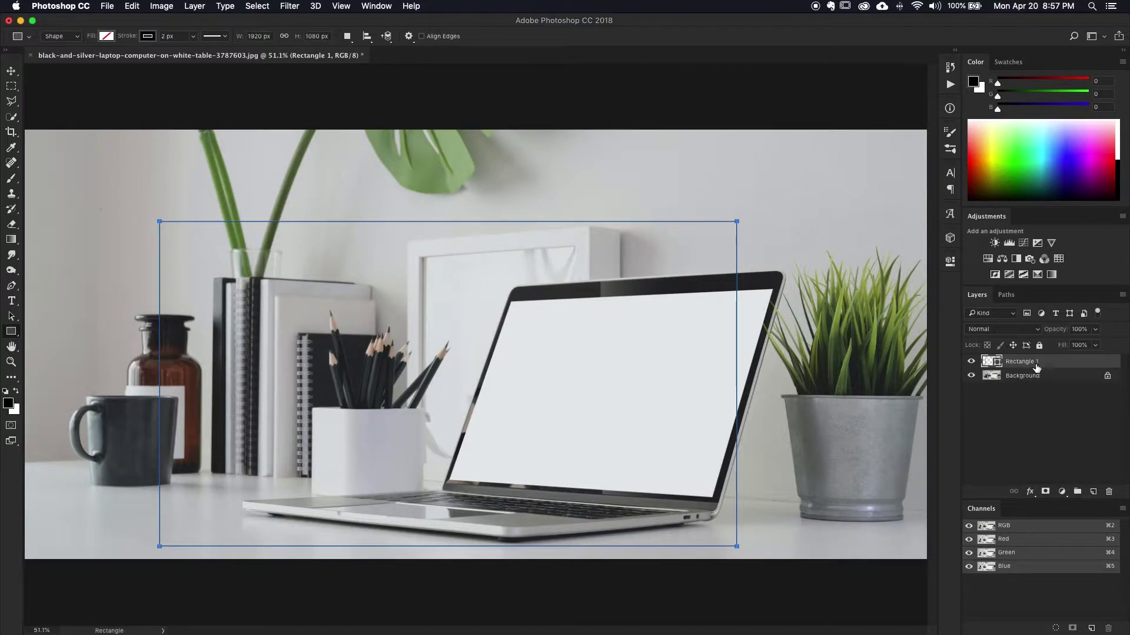
Convert the rectangle layer to a smart object and rename it "Your Design here"
right_click(1042, 365)
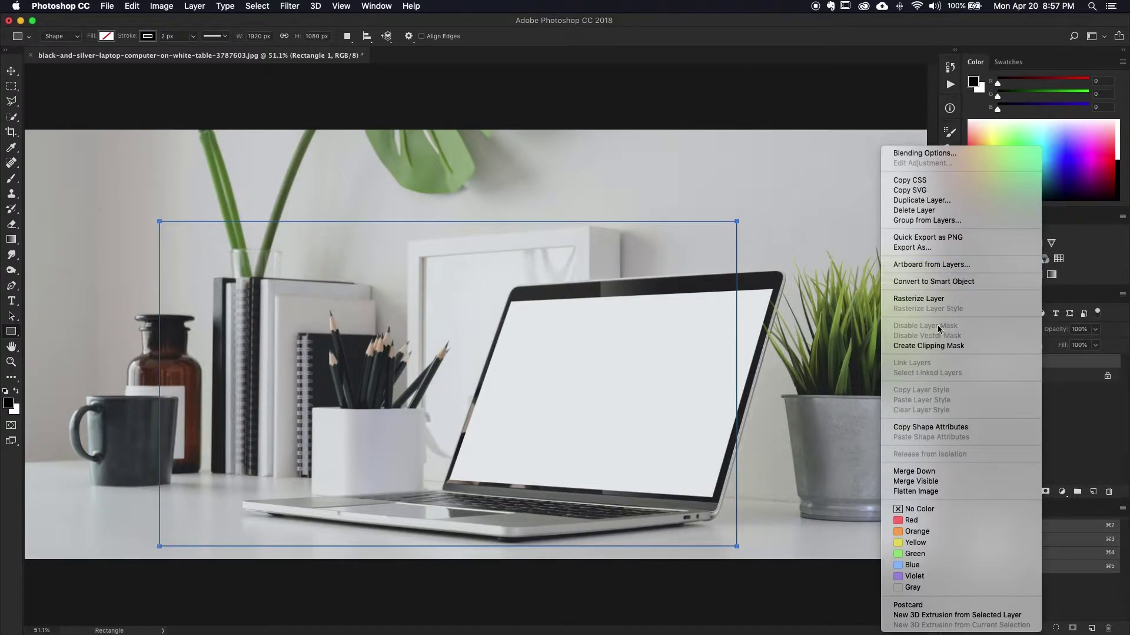
left_click(923, 283)
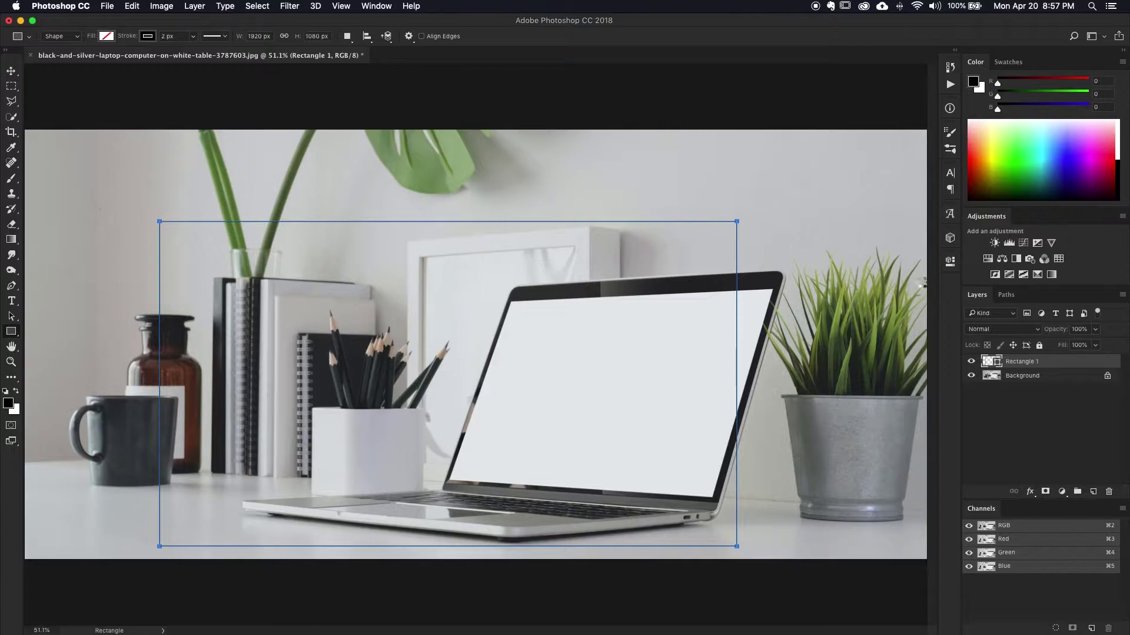
double_click(1022, 362)
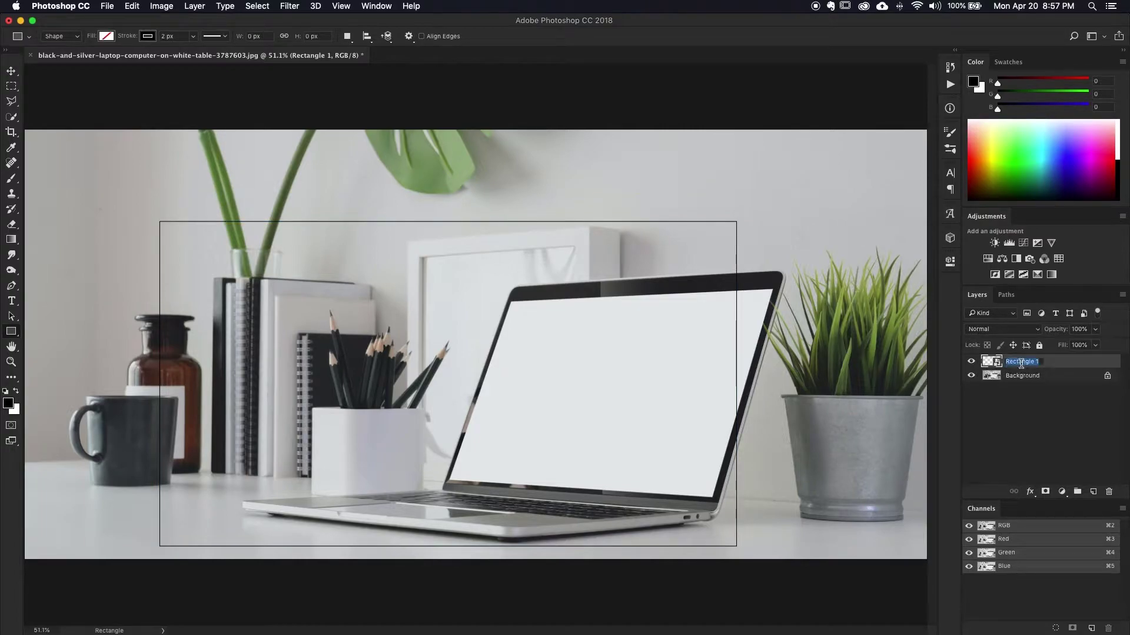
type("Your Design here")
key("Return")
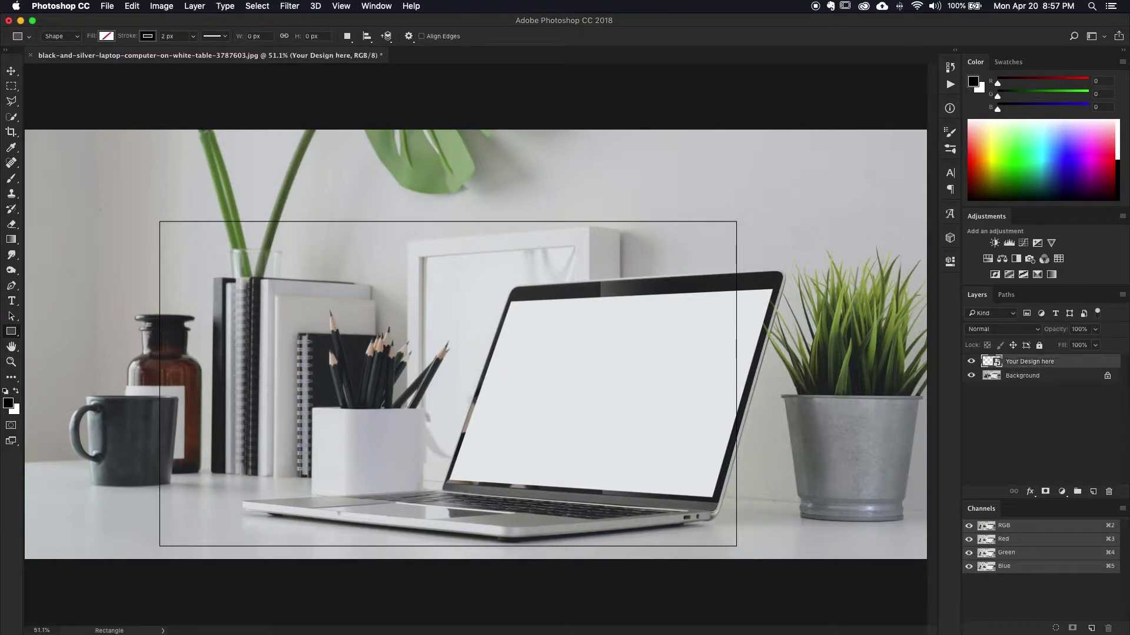
Open the smart object's contents and replace the rectangle shape layer with a new empty layer
double_click(993, 361)
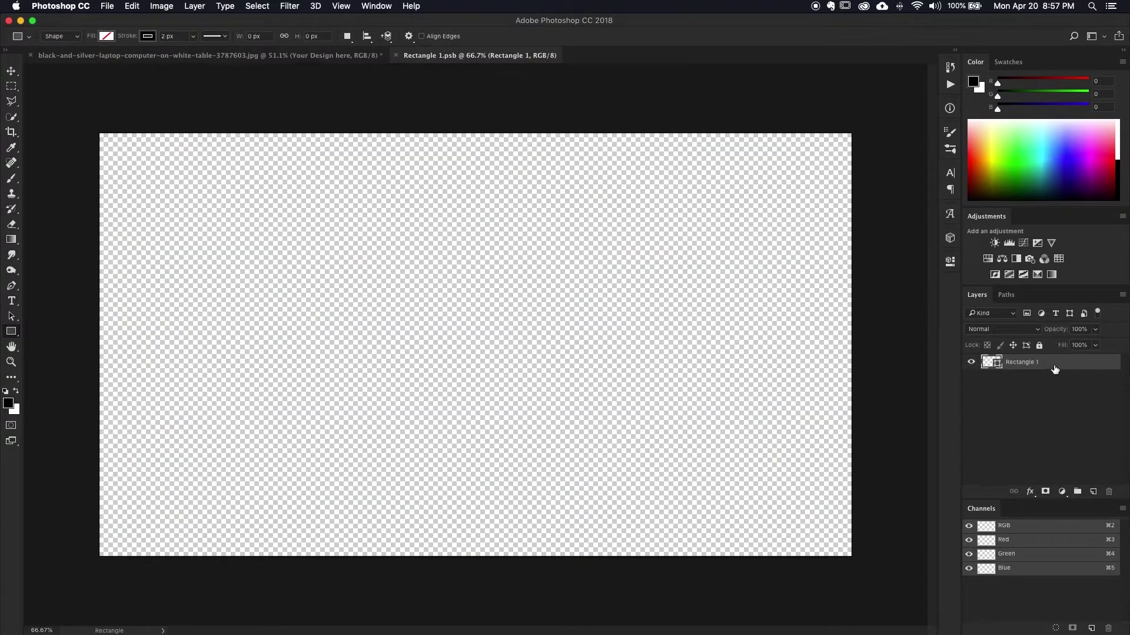
left_click(1094, 493)
left_click(1027, 378)
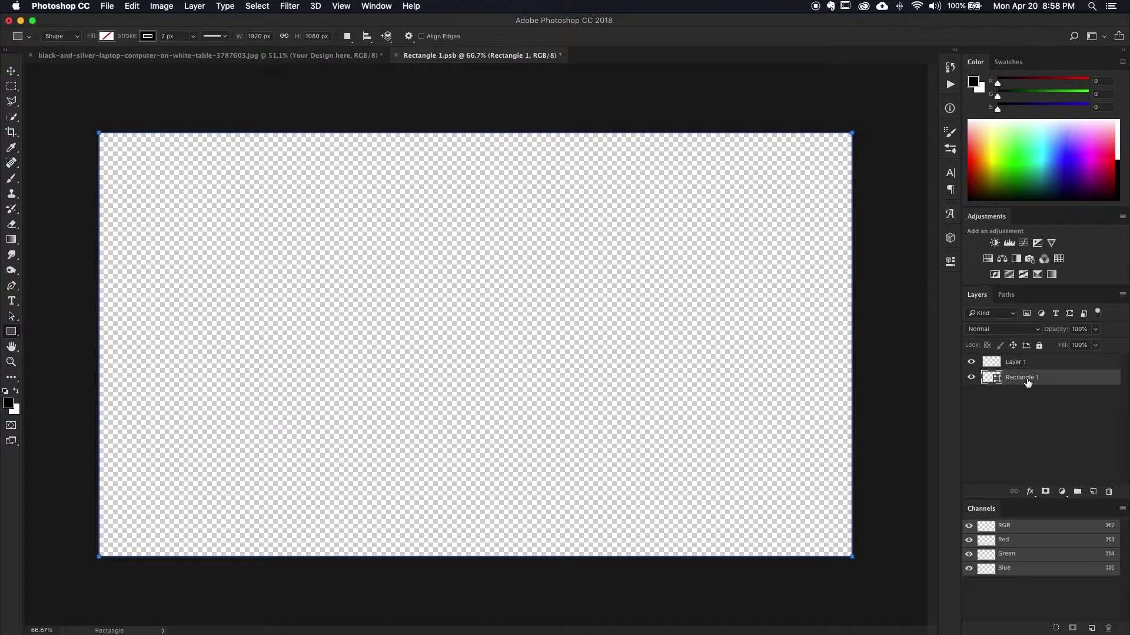
key("BackSpace")
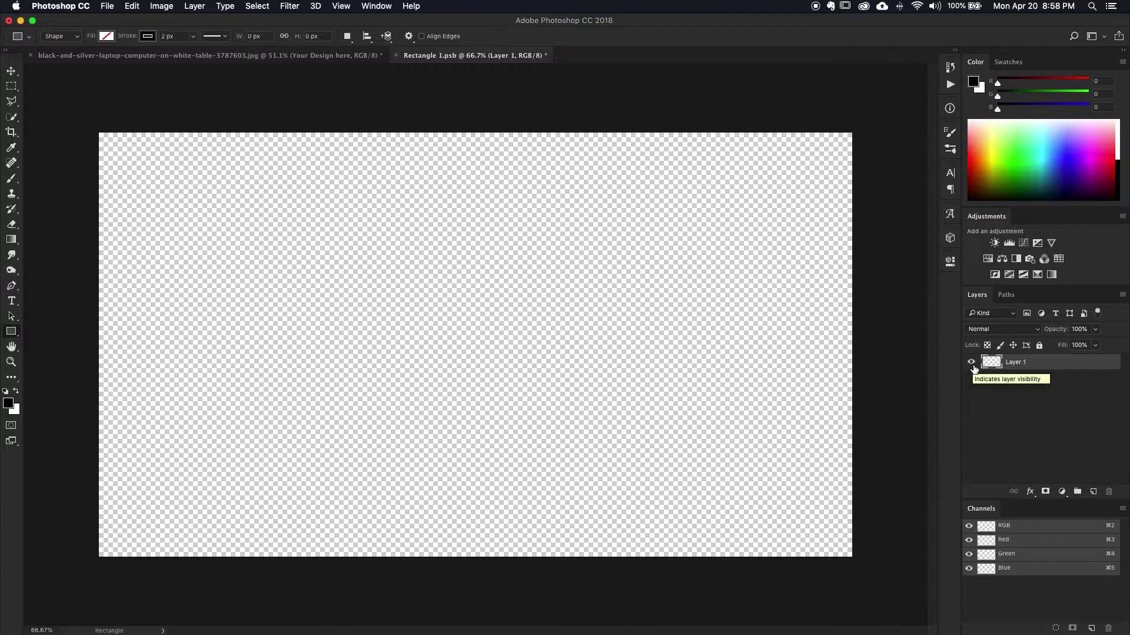
Fill the empty layer with black, then save and close the smart object's contents
key("alt+BackSpace")
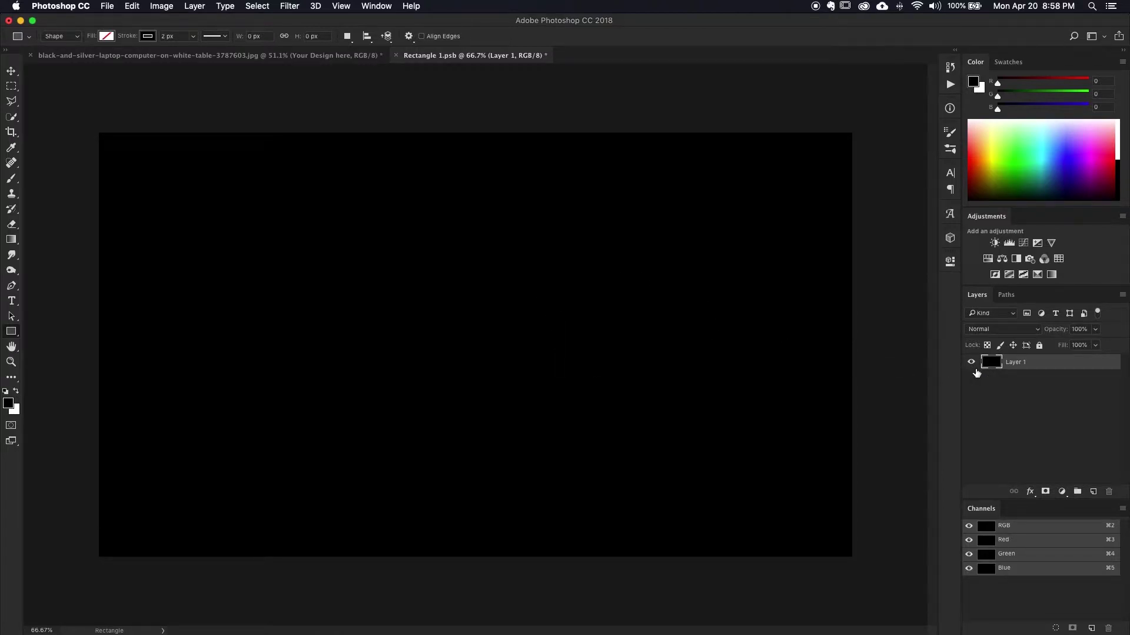
key("super+s")
key("super+w")
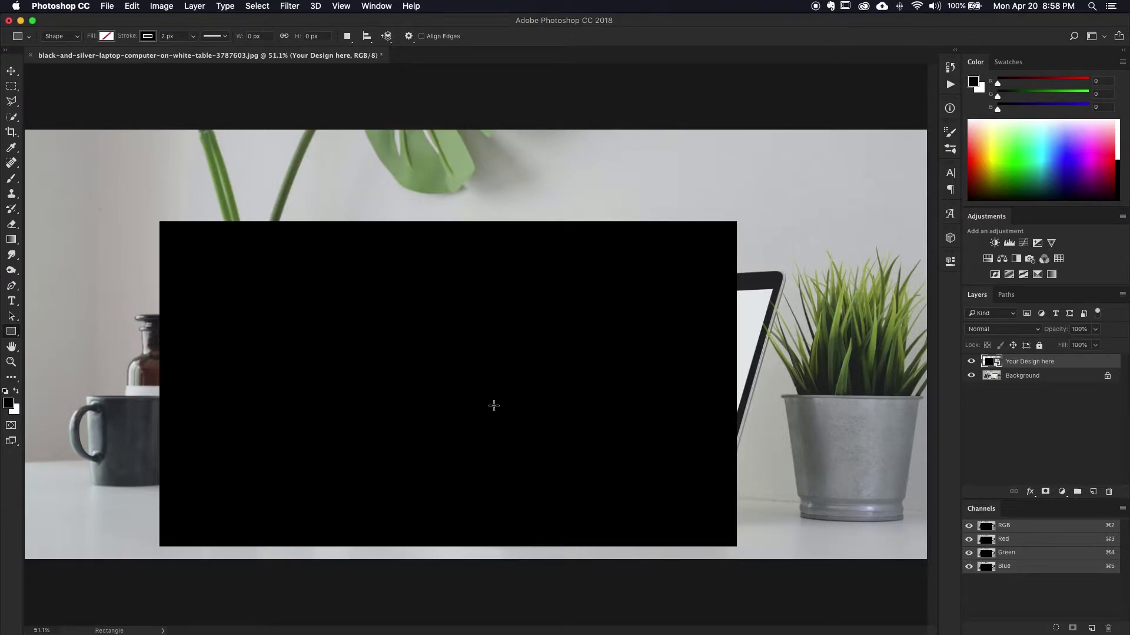
Scale the black design layer to about 47.7% and place it over the laptop screen
key("v")
left_click_drag(479, 366, 441, 347)
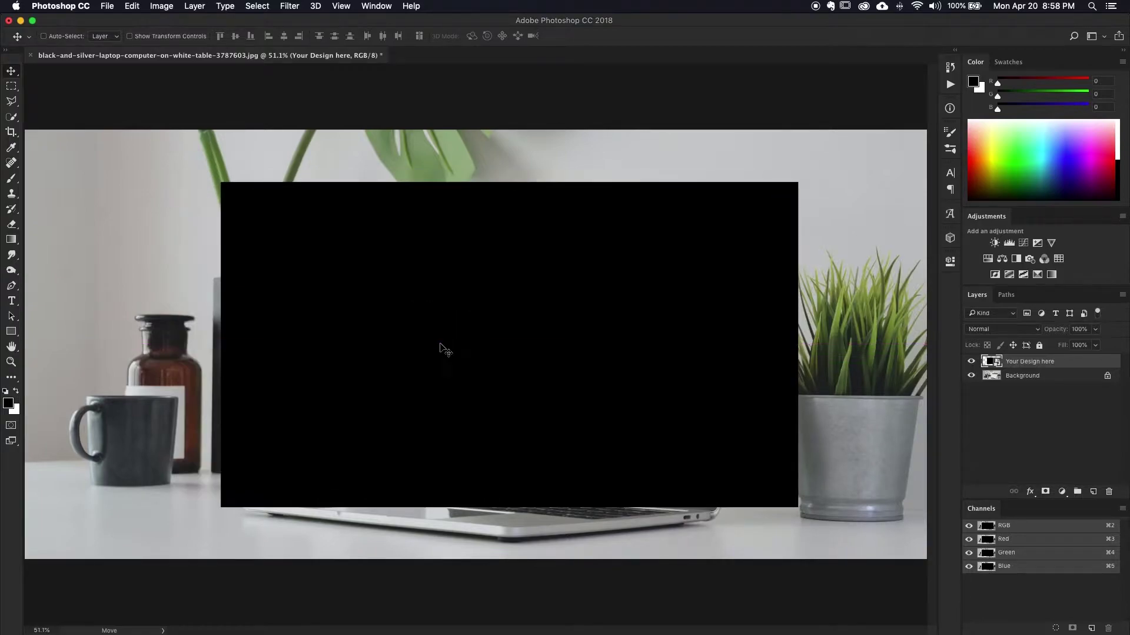
key("super+t")
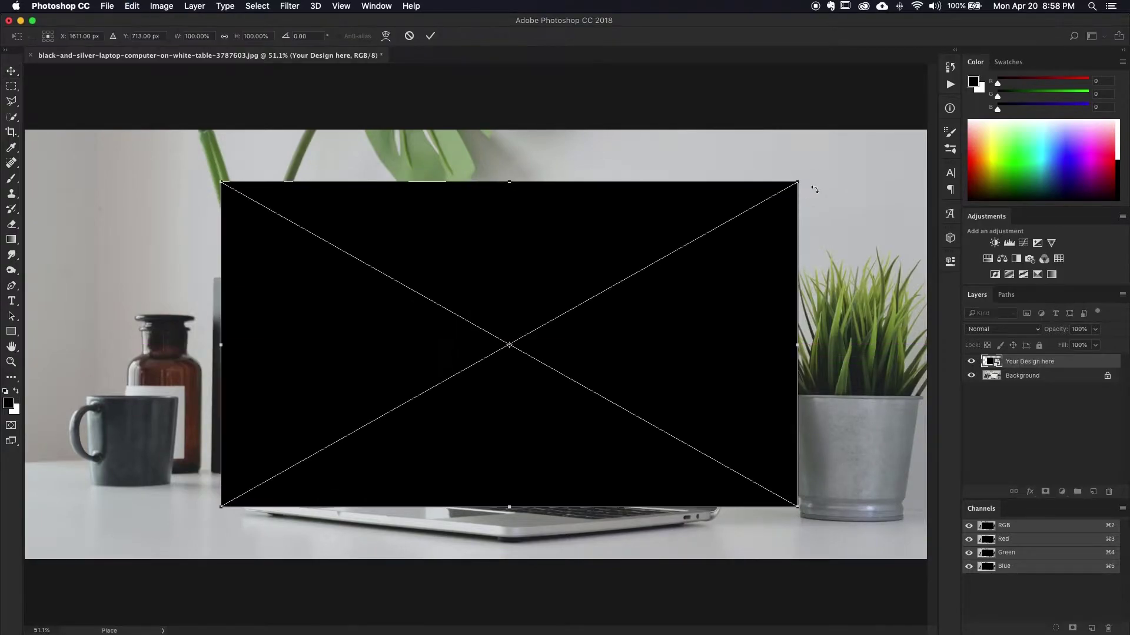
left_click_drag(795, 184, 647, 267)
left_click_drag(507, 368, 618, 415)
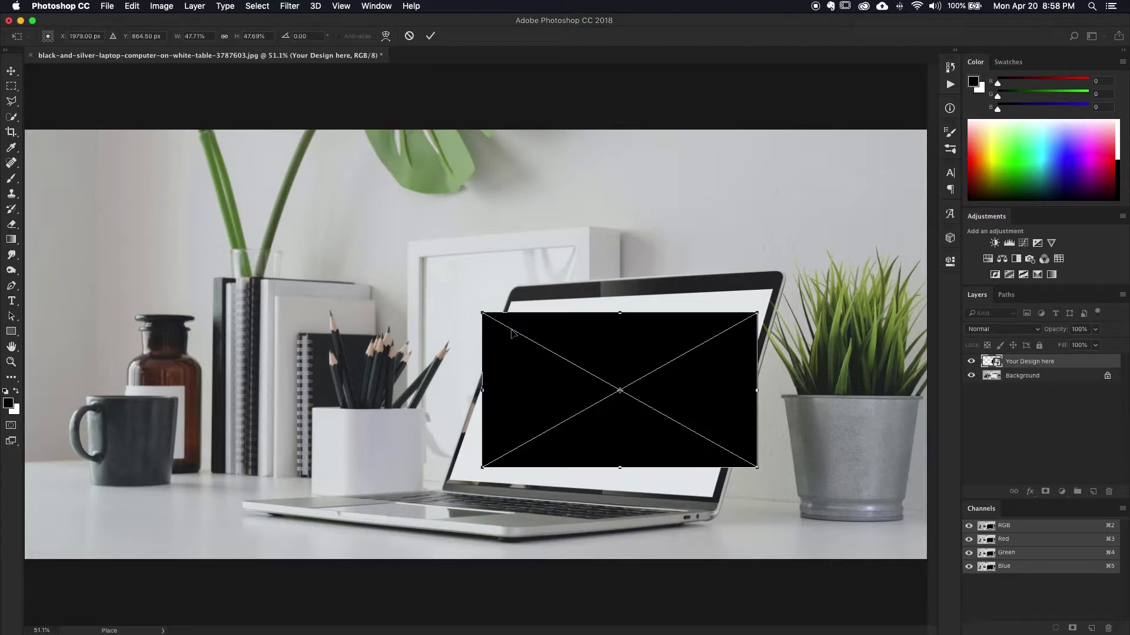
Distort the design layer by moving its four corners roughly onto the corners of the laptop screen
left_click_drag(483, 316, 510, 302)
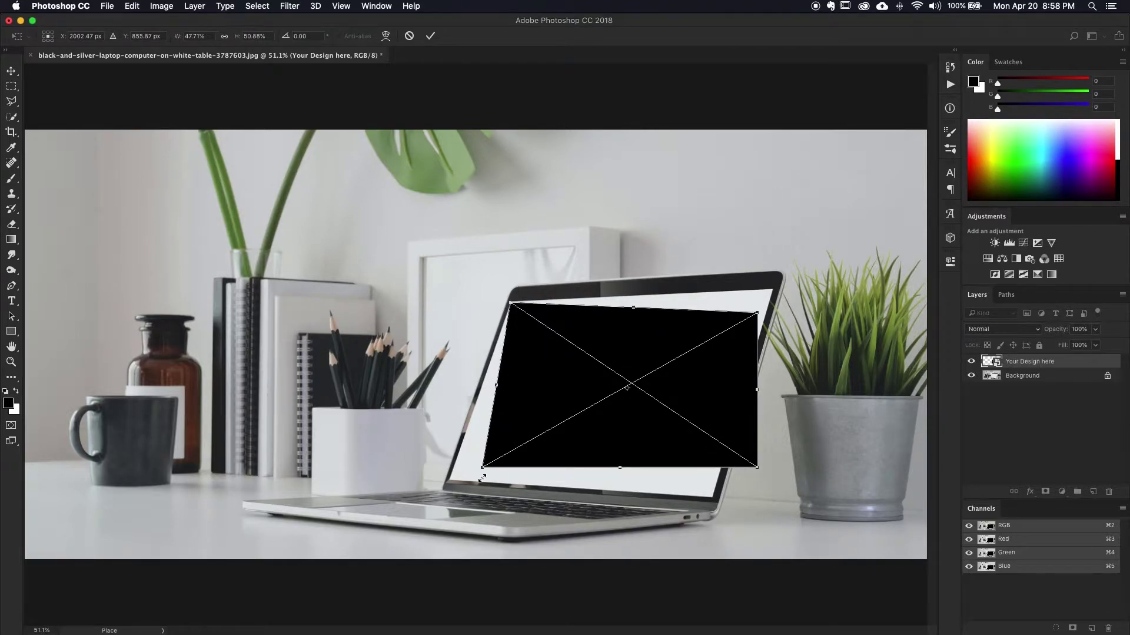
left_click_drag(483, 468, 451, 476)
left_click_drag(757, 314, 771, 290)
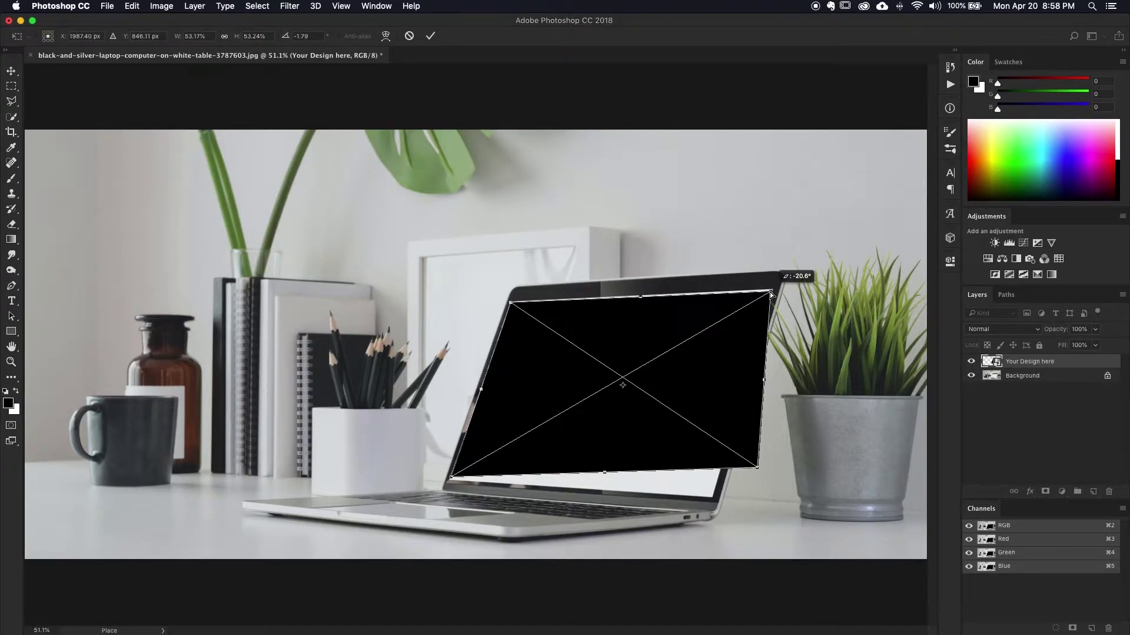
left_click_drag(759, 470, 649, 497)
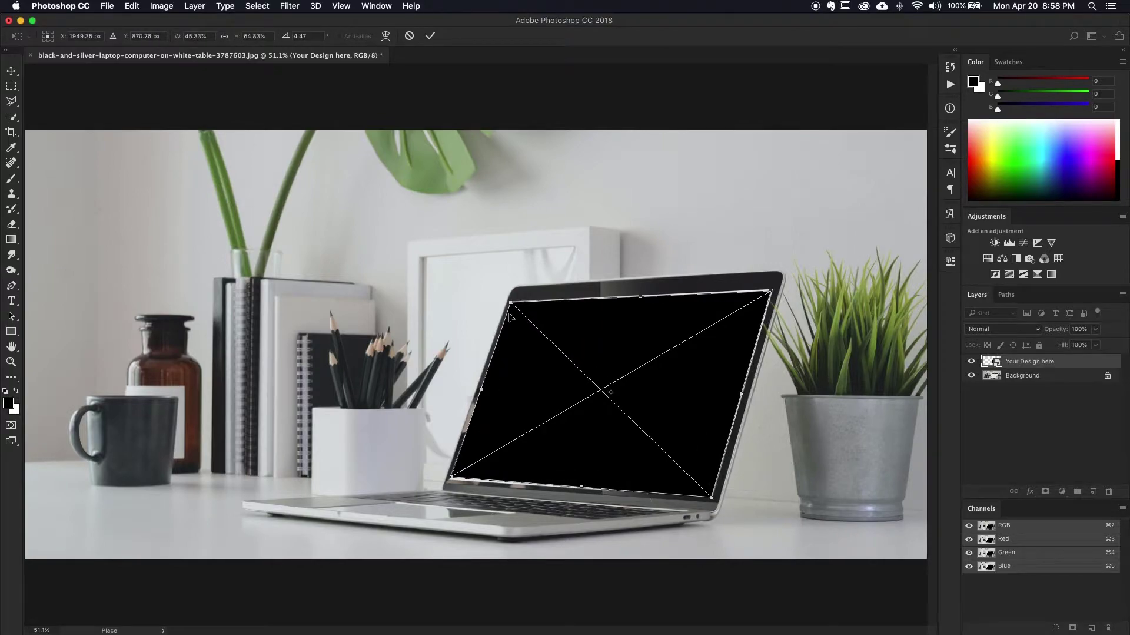
Lower the opacity of the "Your Design here" layer to 50%
scroll(535, 296, "up", 3)
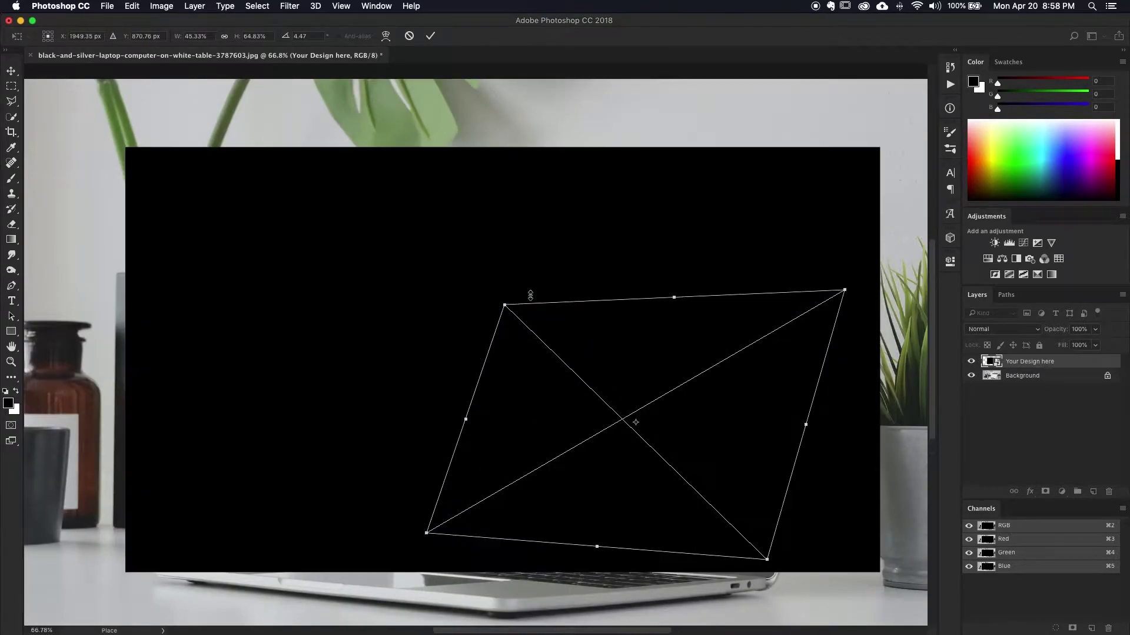
scroll(541, 297, "up", 8)
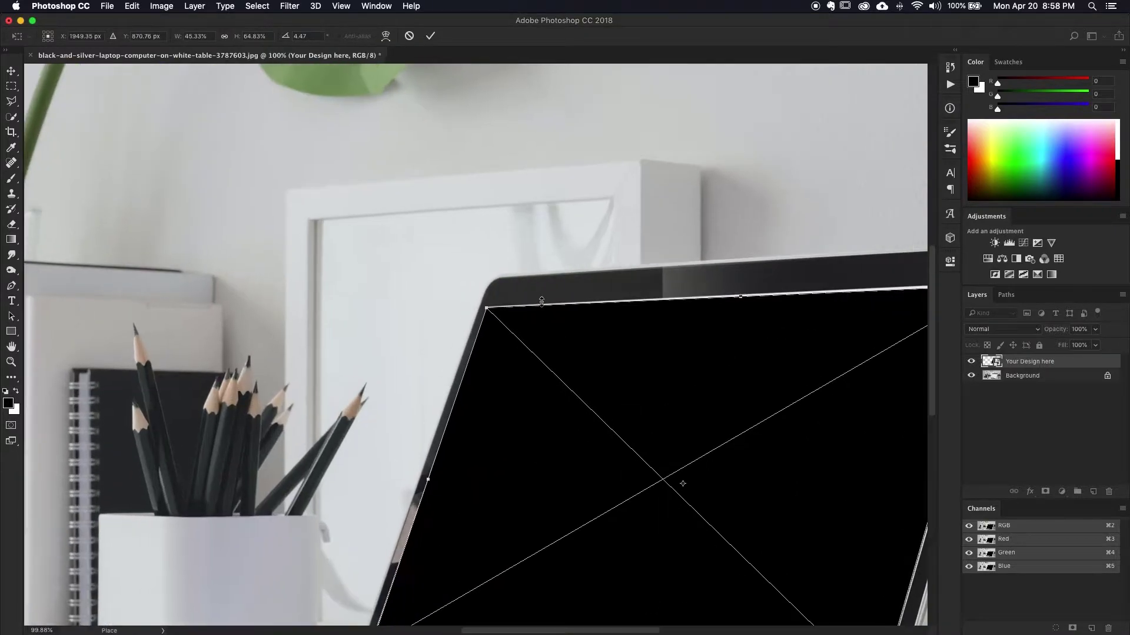
scroll(542, 301, "up", 1)
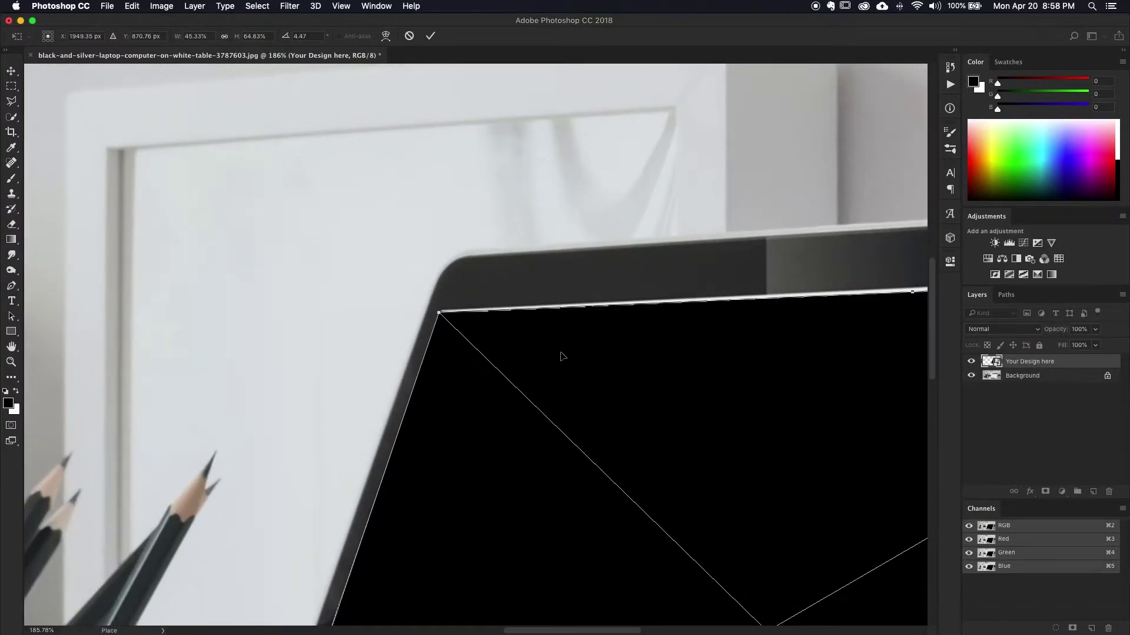
scroll(560, 356, "up", 1)
scroll(392, 302, "up", 9)
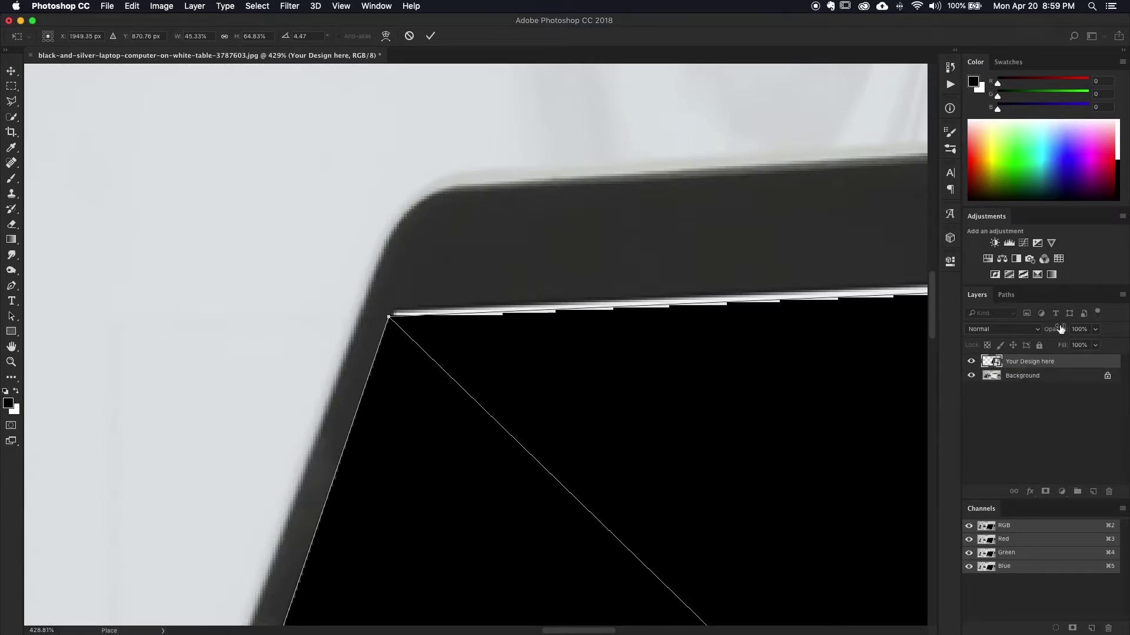
left_click(1095, 329)
left_click_drag(1077, 344, 1068, 344)
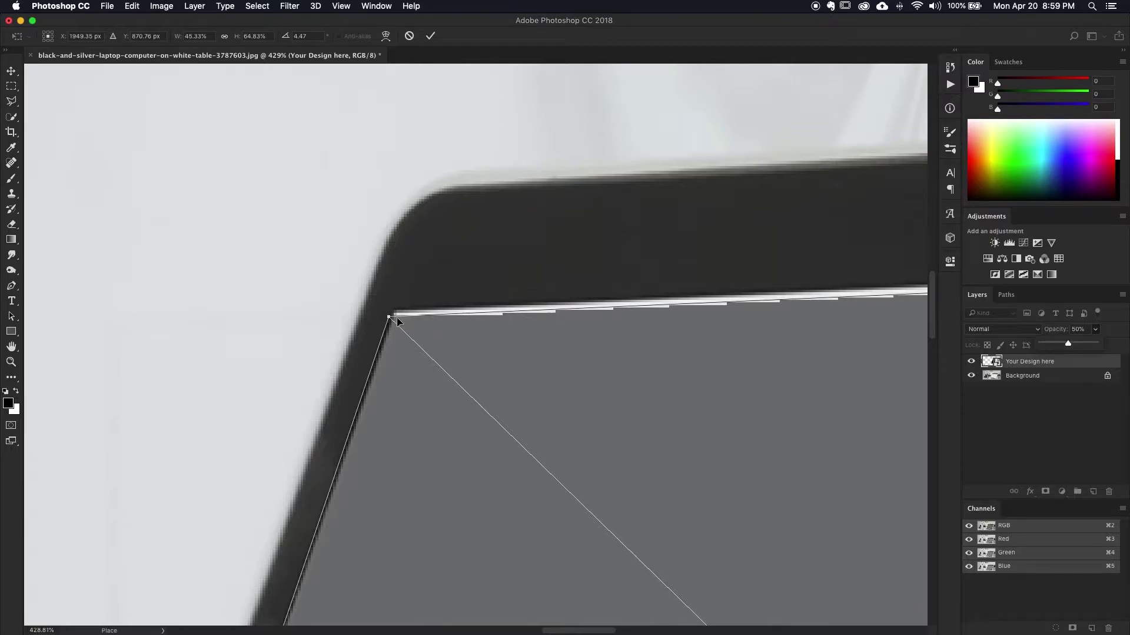
Distort the design layer so its upper-left and lower-left corners sit exactly on the matching corners of the laptop screen
left_click_drag(389, 318, 397, 318)
left_click_drag(453, 482, 607, 135)
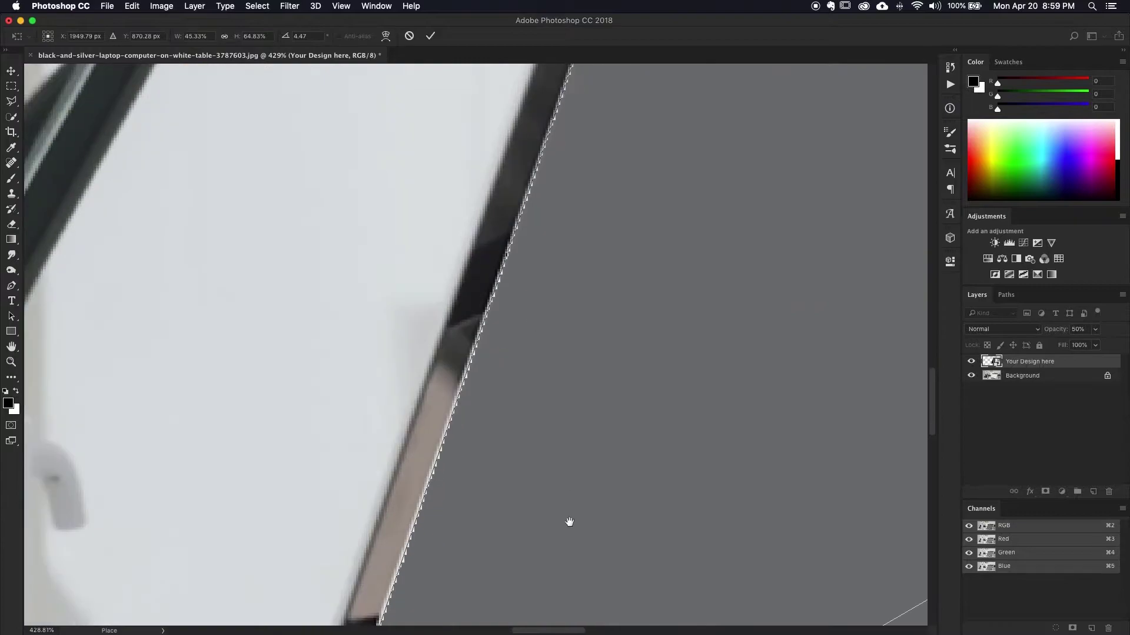
left_click_drag(568, 522, 553, 230)
left_click_drag(485, 477, 624, 153)
left_click_drag(508, 403, 392, 518)
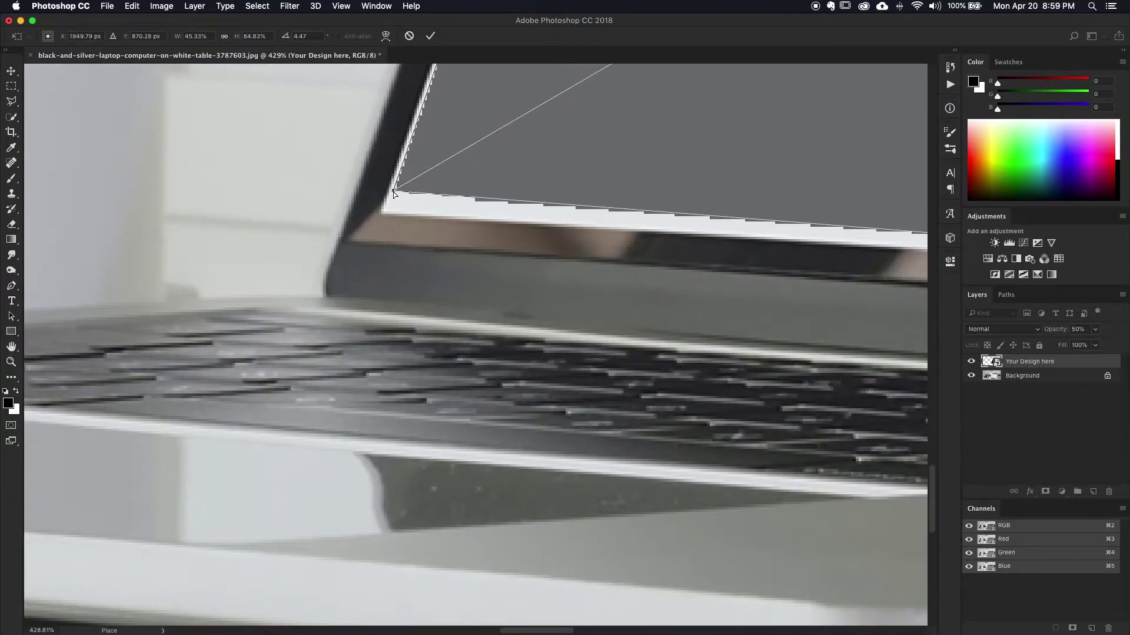
left_click_drag(394, 193, 380, 210)
scroll(202, 240, "down", 5)
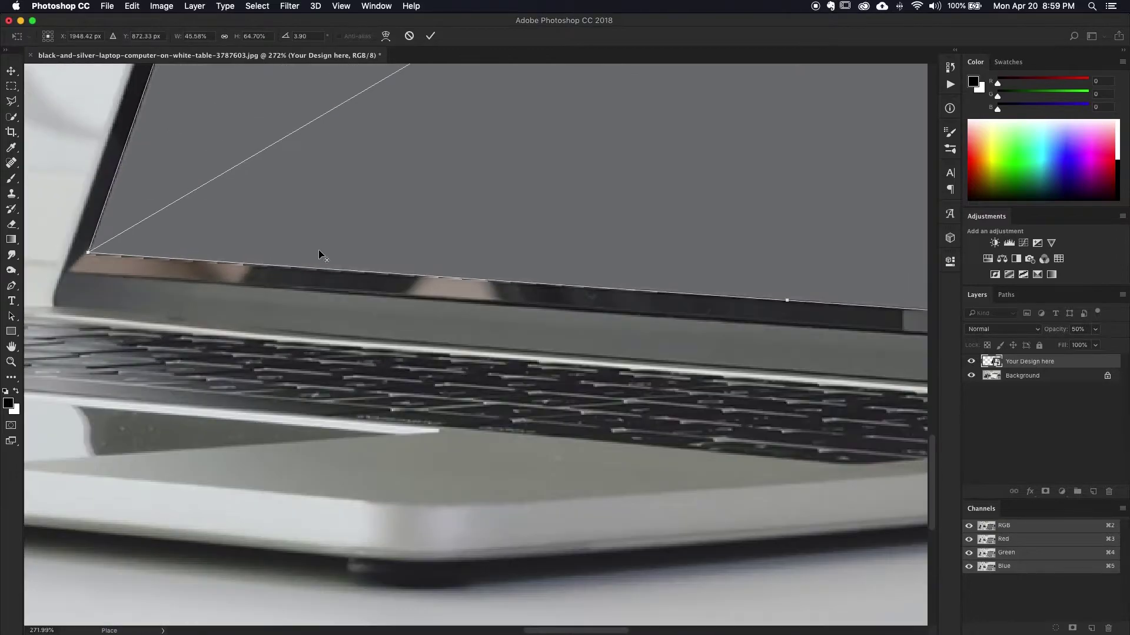
Fit the design layer's lower-right and upper-right corners exactly onto the laptop screen's corners and apply the distortion
left_click_drag(319, 249, 147, 291)
scroll(590, 371, "up", 10)
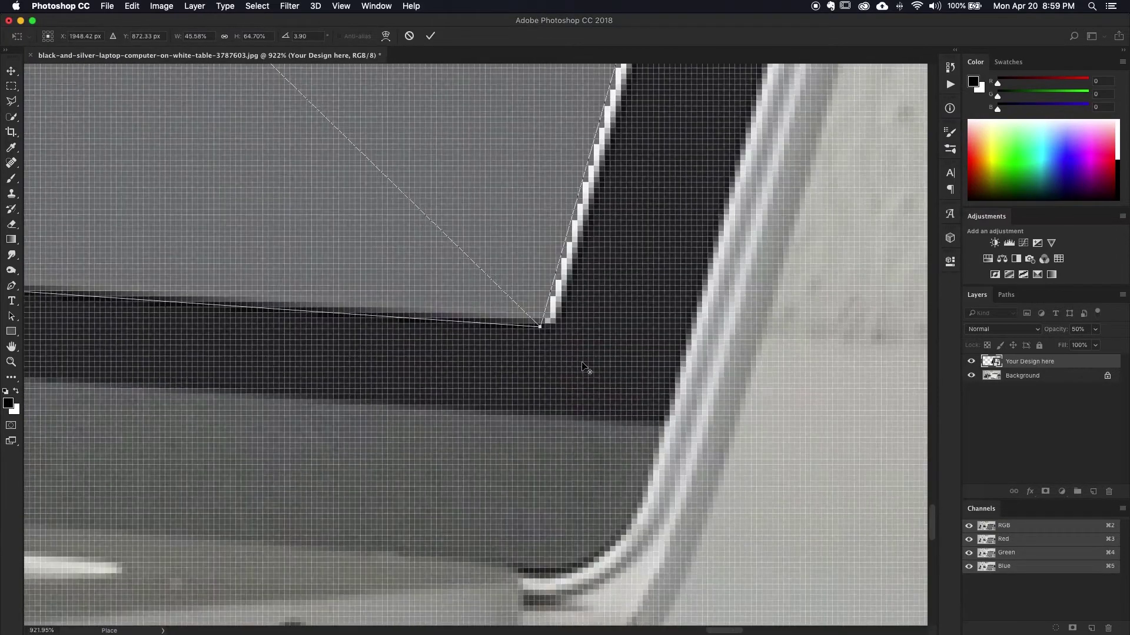
scroll(589, 370, "down", 3)
left_click_drag(556, 340, 569, 330)
left_click_drag(512, 252, 412, 446)
scroll(412, 446, "up", 15)
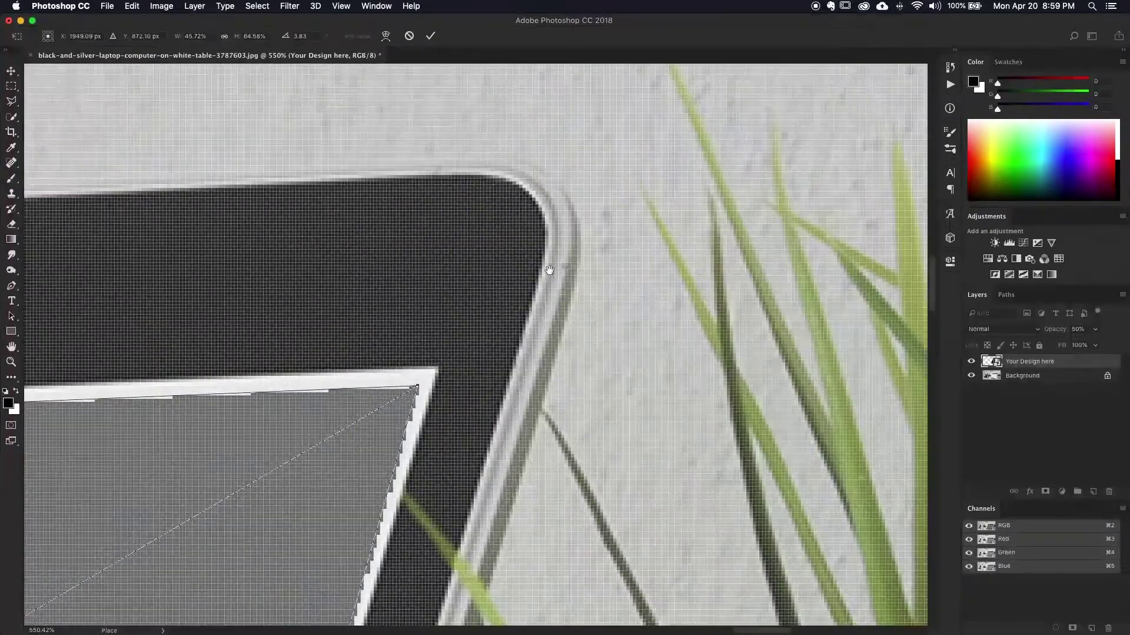
left_click_drag(418, 388, 441, 370)
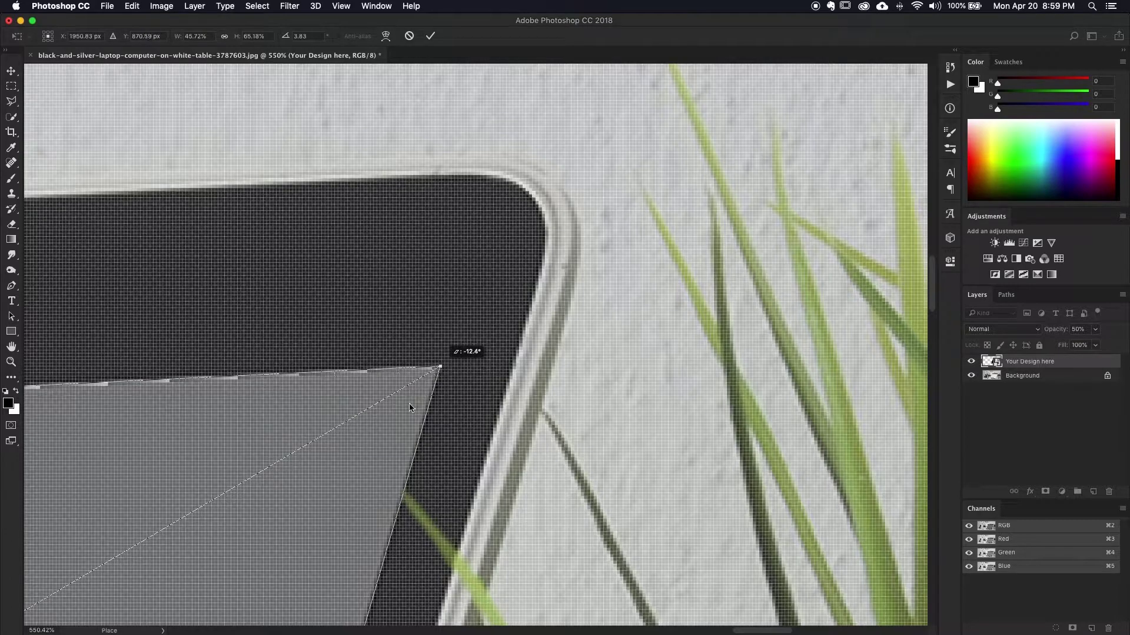
scroll(408, 404, "down", 5)
scroll(408, 404, "down", 10)
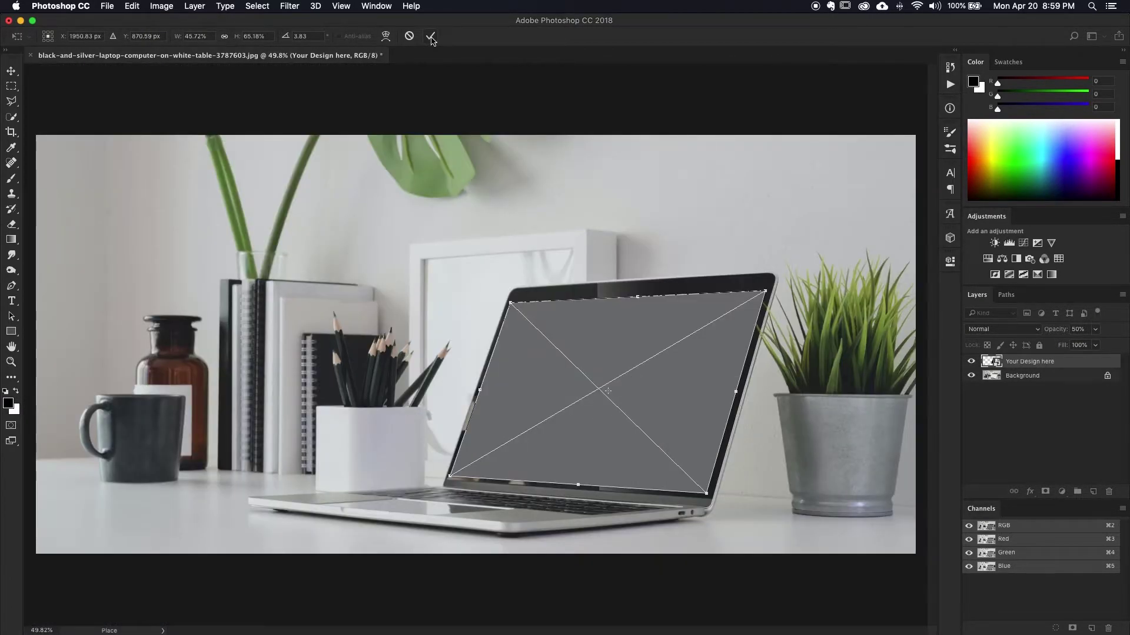
left_click(430, 37)
Transform the design layer again, nudging its upper-right corner slightly outward to close the gap at the screen's edge
scroll(594, 295, "up", 9)
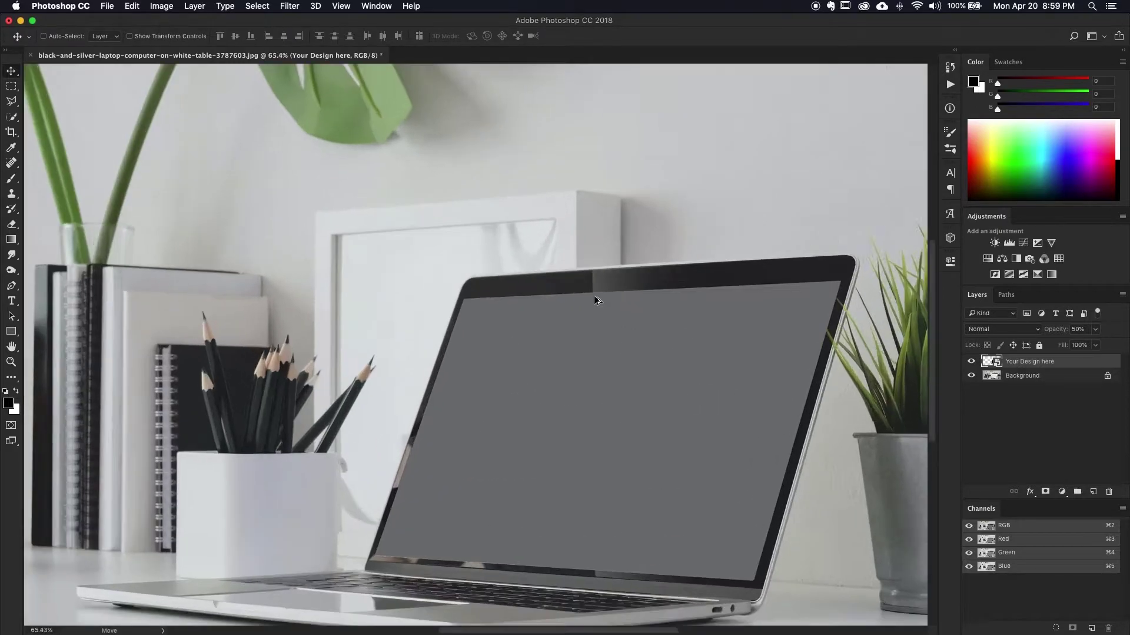
scroll(490, 290, "down", 6)
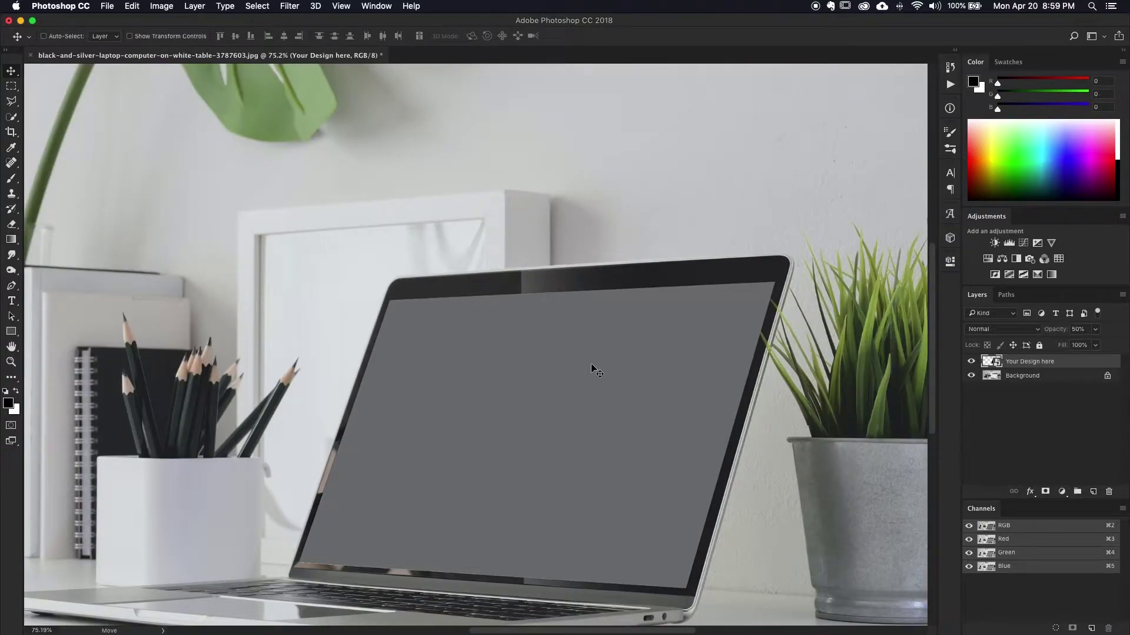
key("super+t")
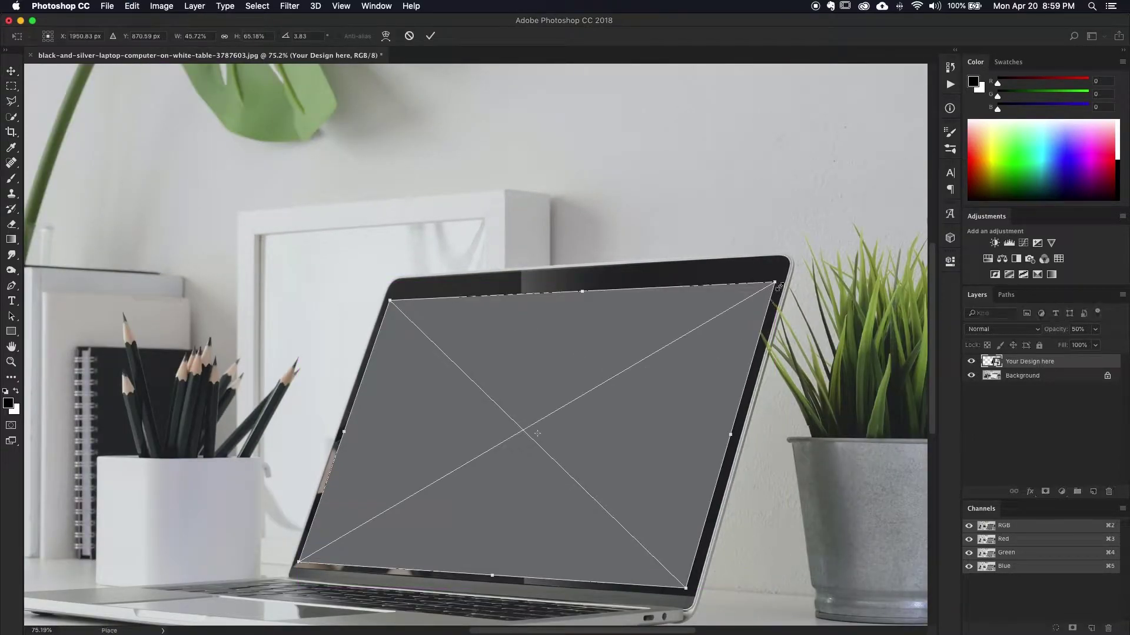
left_click_drag(775, 283, 776, 282)
scroll(796, 289, "up", 10)
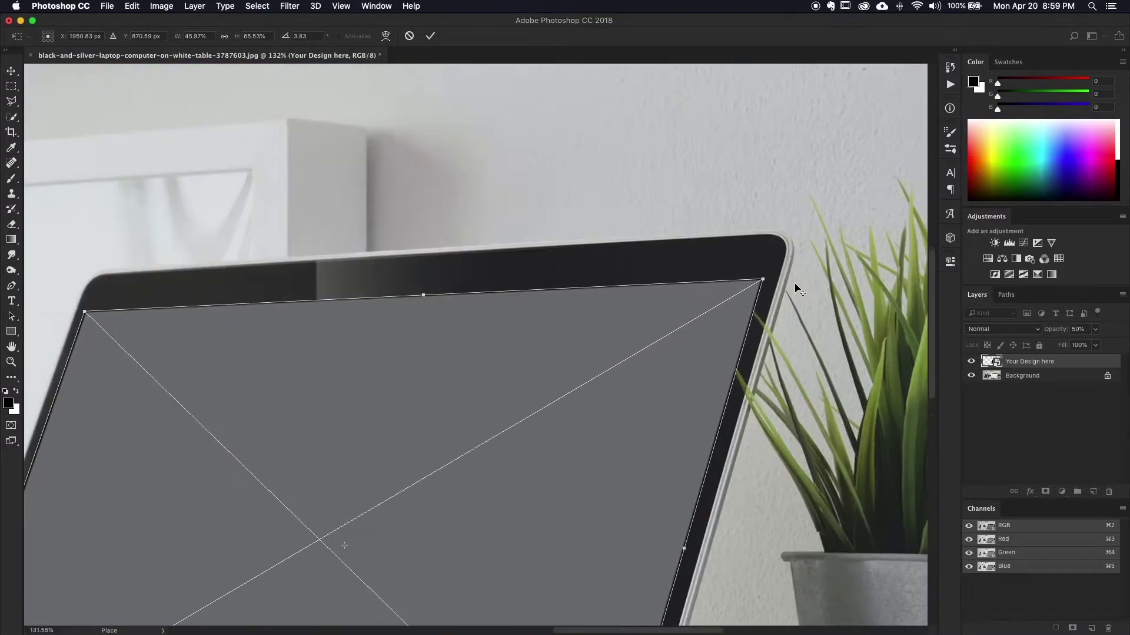
scroll(796, 288, "up", 4)
scroll(796, 289, "down", 6)
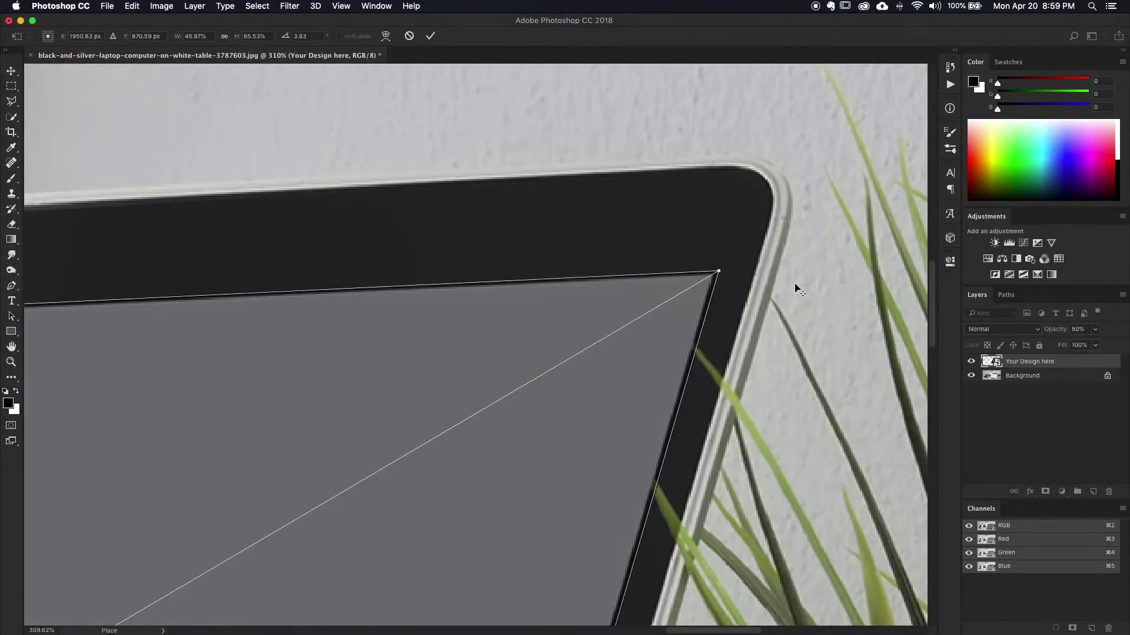
left_click(432, 36)
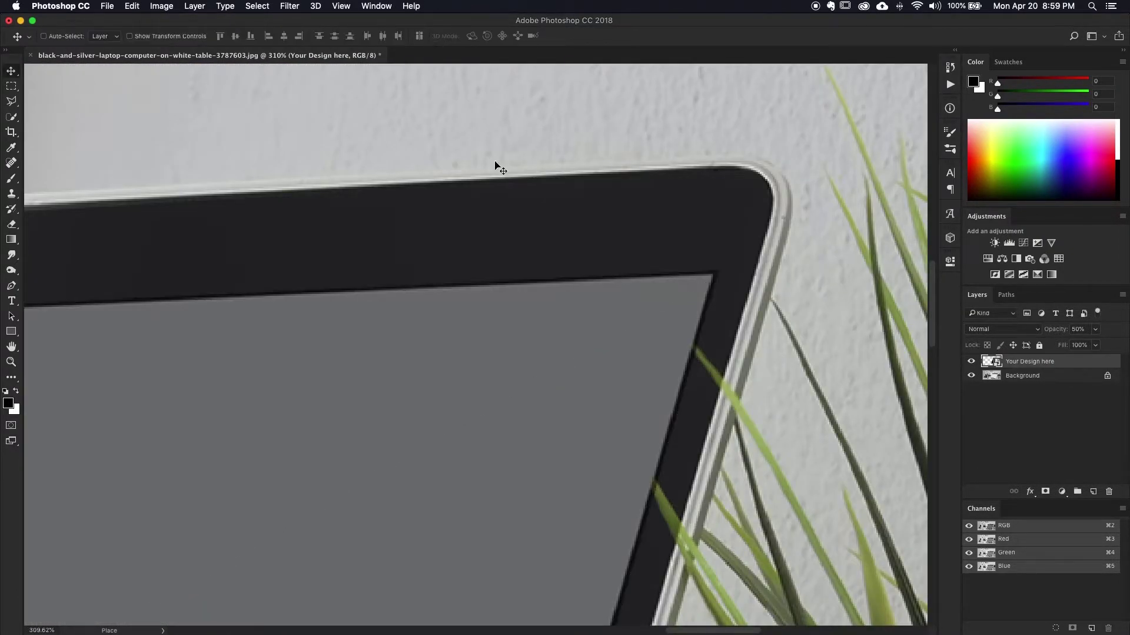
Set the opacity of the "Your Design here" layer back to 100%
left_click_drag(1057, 334, 1086, 329)
scroll(555, 368, "down", 9)
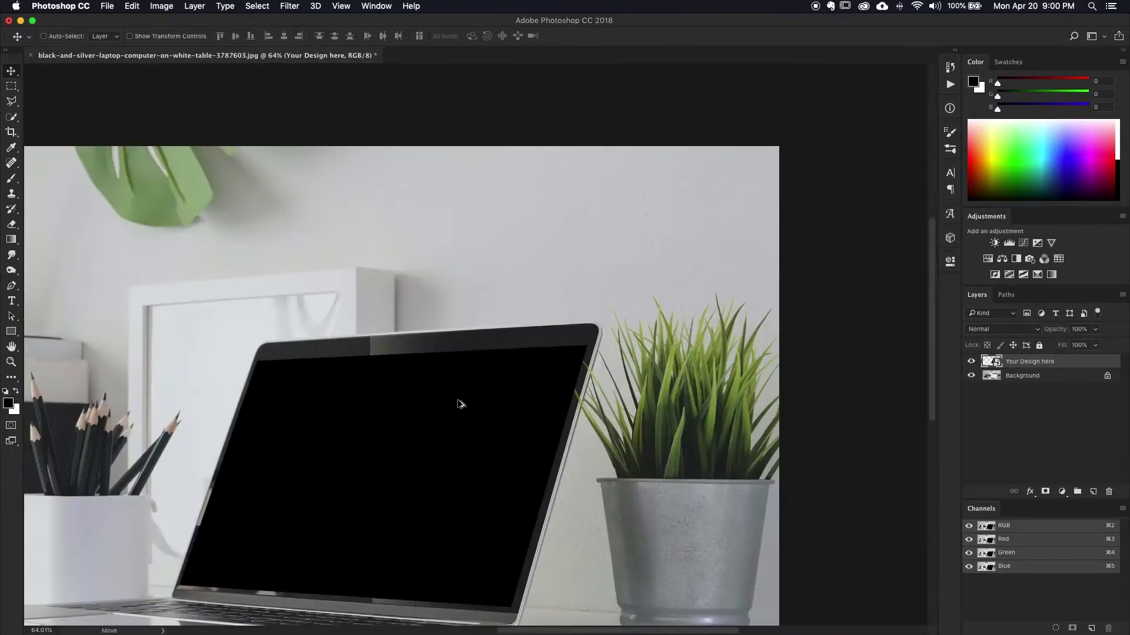
scroll(479, 398, "up", 5)
scroll(855, 202, "up", 4)
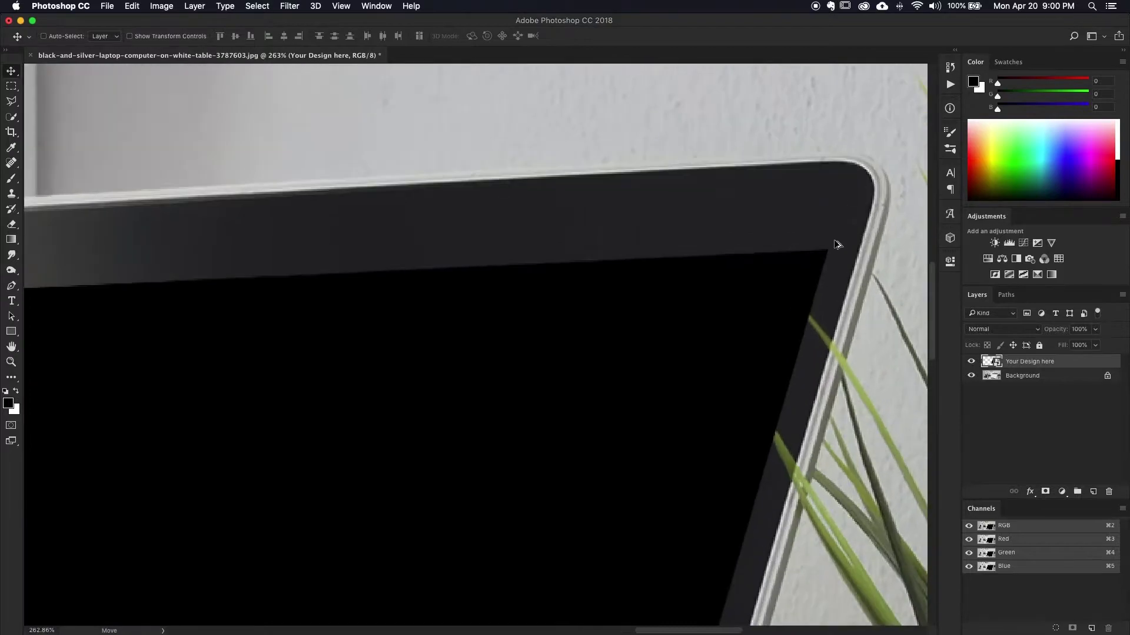
left_click_drag(836, 260, 768, 228)
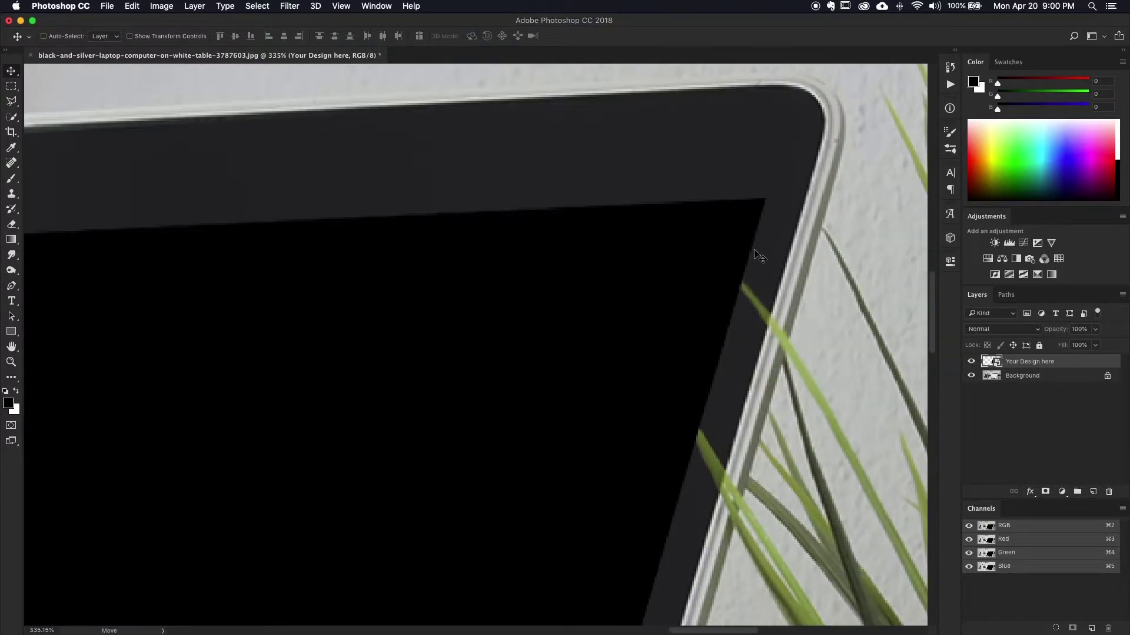
Load the outline of the "Your Design here" layer as a selection
key("super")
left_click(993, 368, "super")
Try feathering the selection by 4 pixels, and undo the feather
left_click(258, 7)
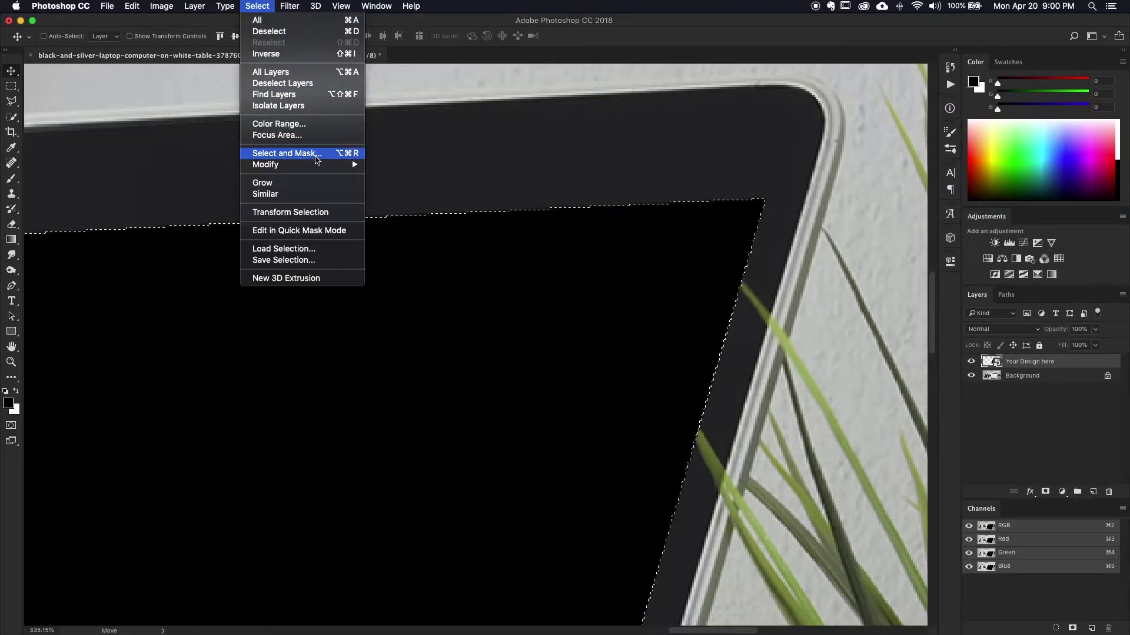
mouse_move(318, 166)
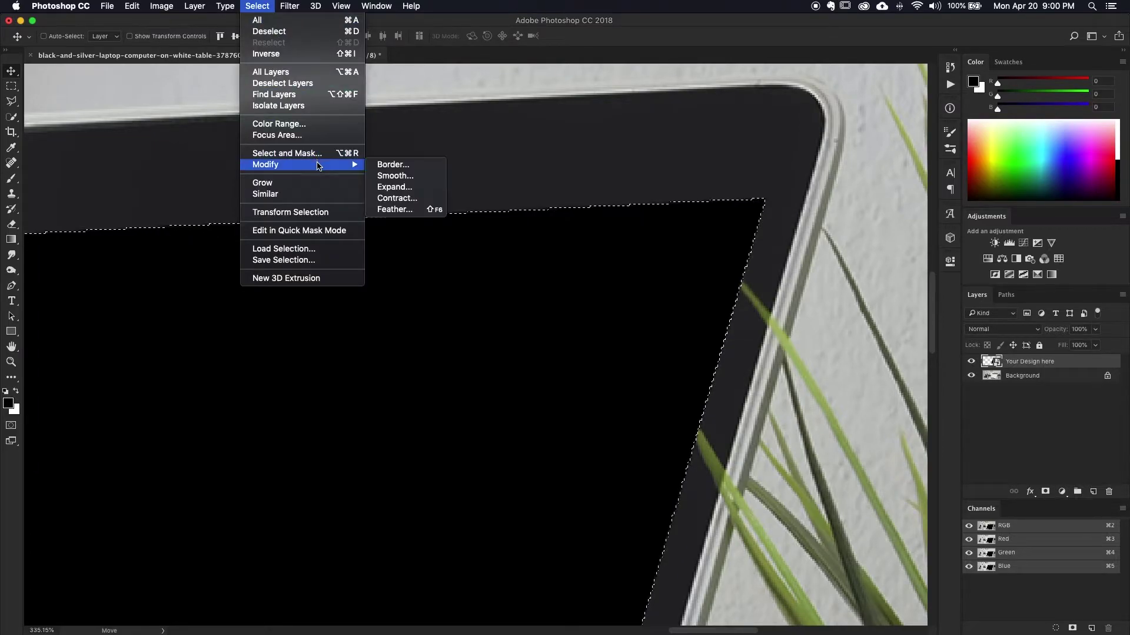
left_click(395, 210)
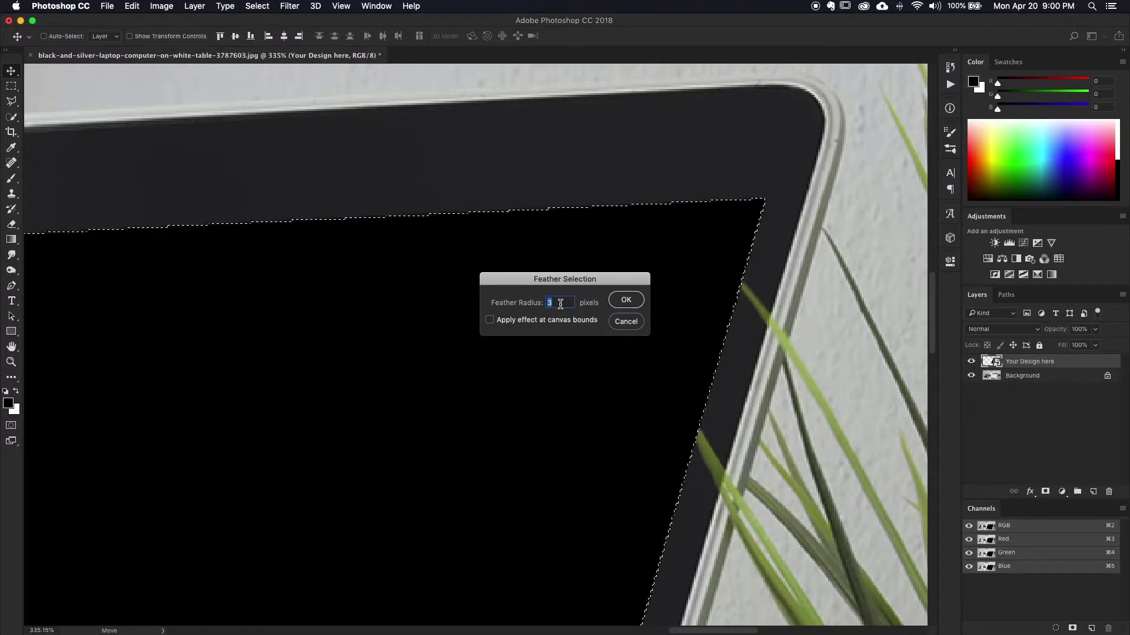
left_click(624, 300)
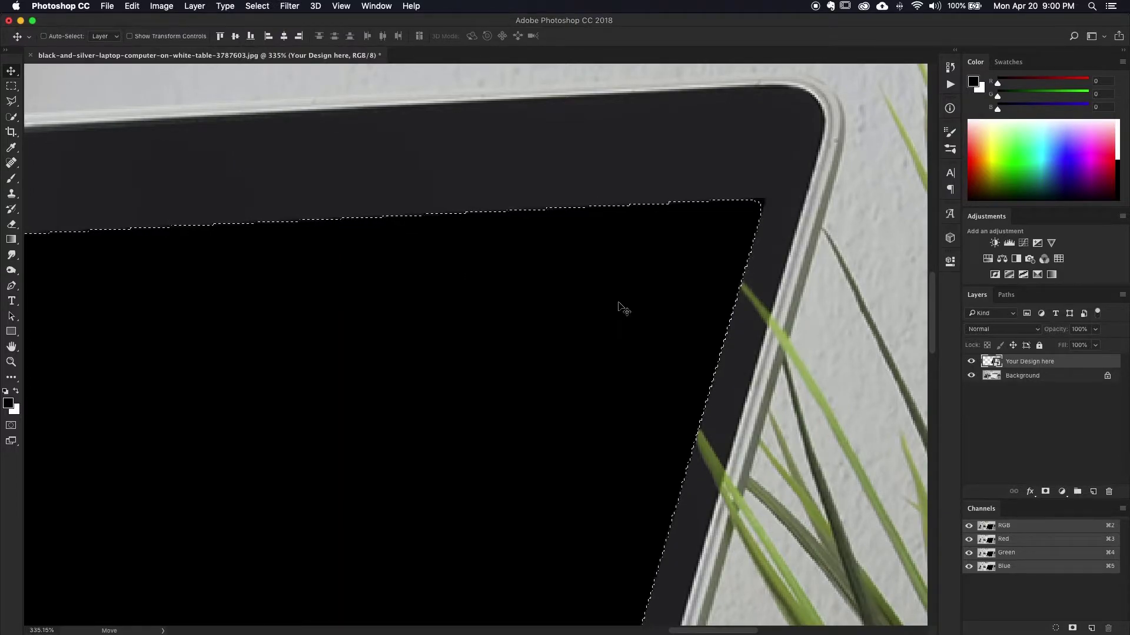
key("super")
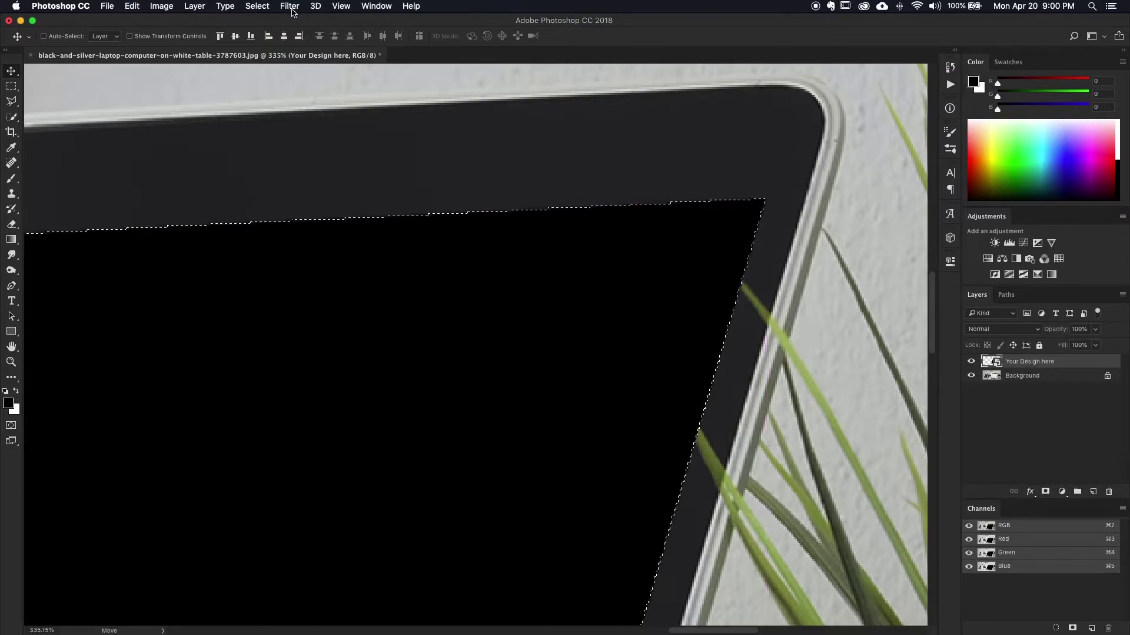
Feather the selection around the laptop screen with a radius of 3 pixels
left_click(257, 7)
mouse_move(318, 165)
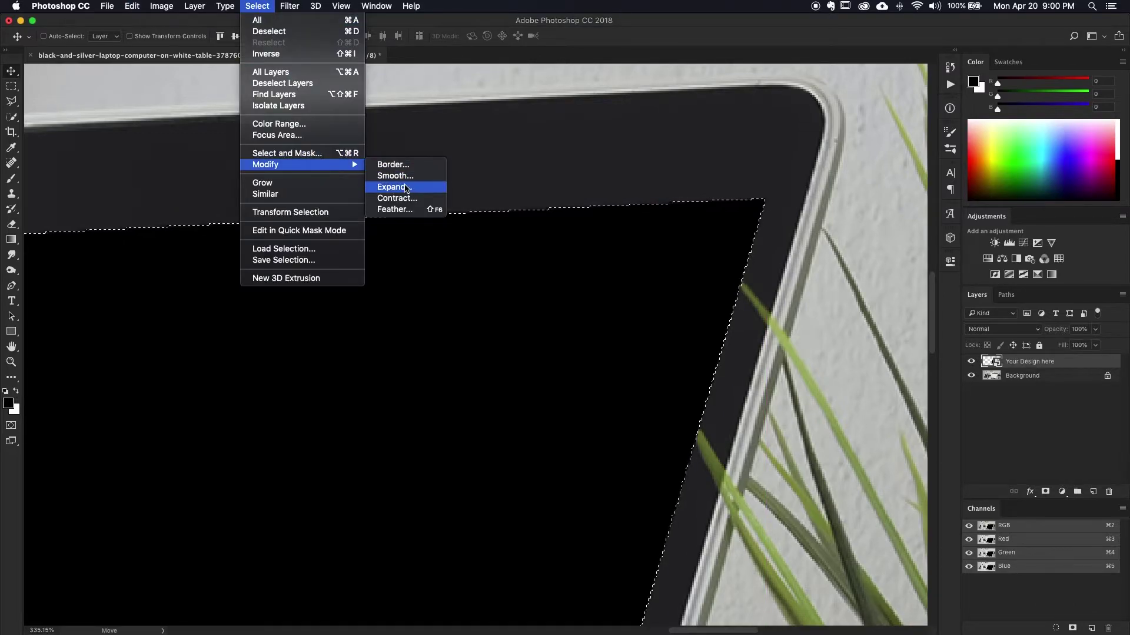
left_click(395, 210)
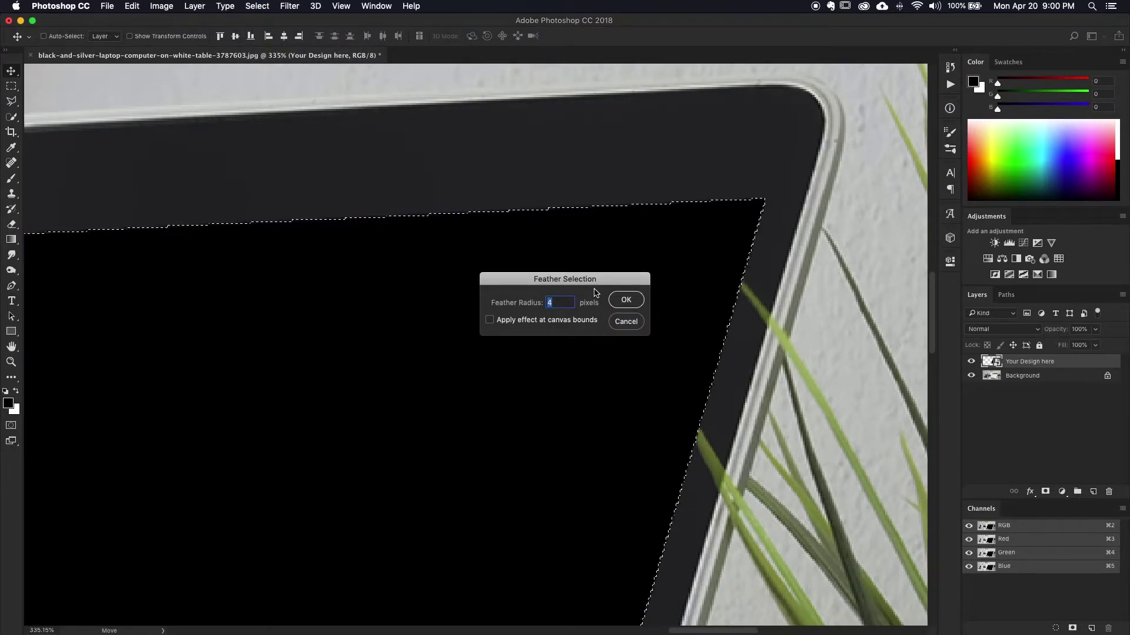
type("2")
key("BackSpace")
type("3")
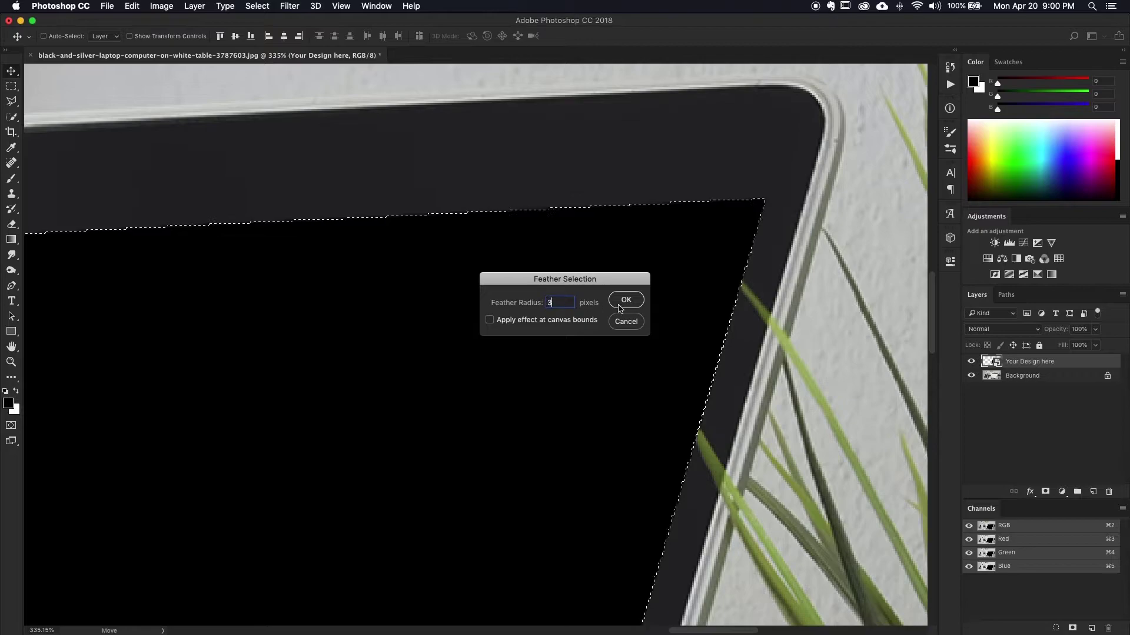
left_click(628, 300)
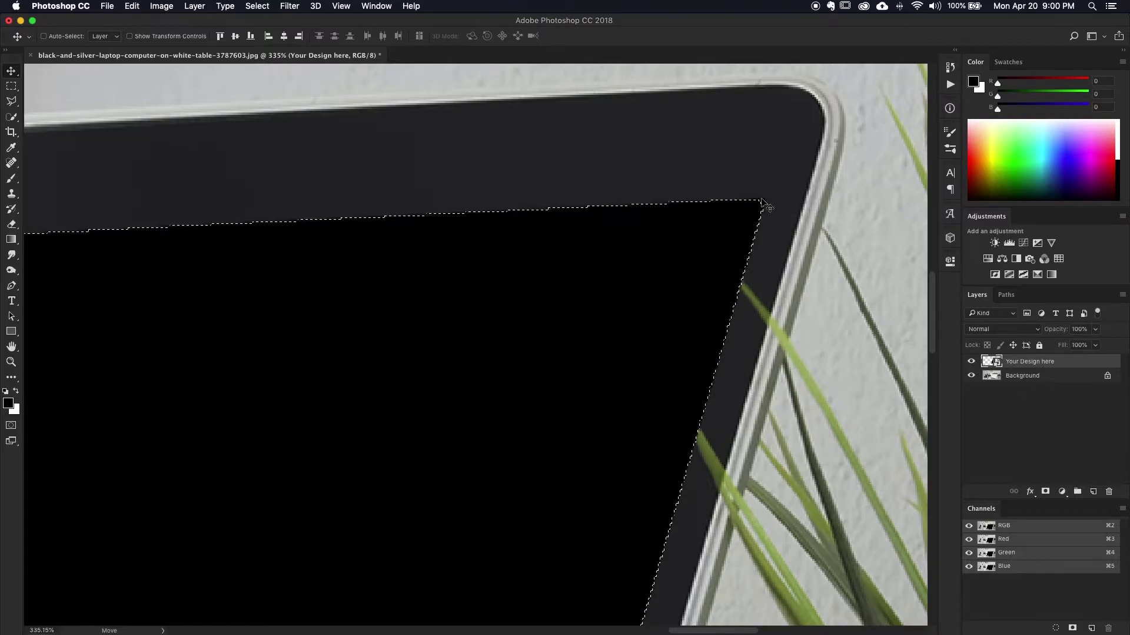
Add a layer mask to the design layer from the feathered selection, and temporarily disable that mask
left_click(1046, 491)
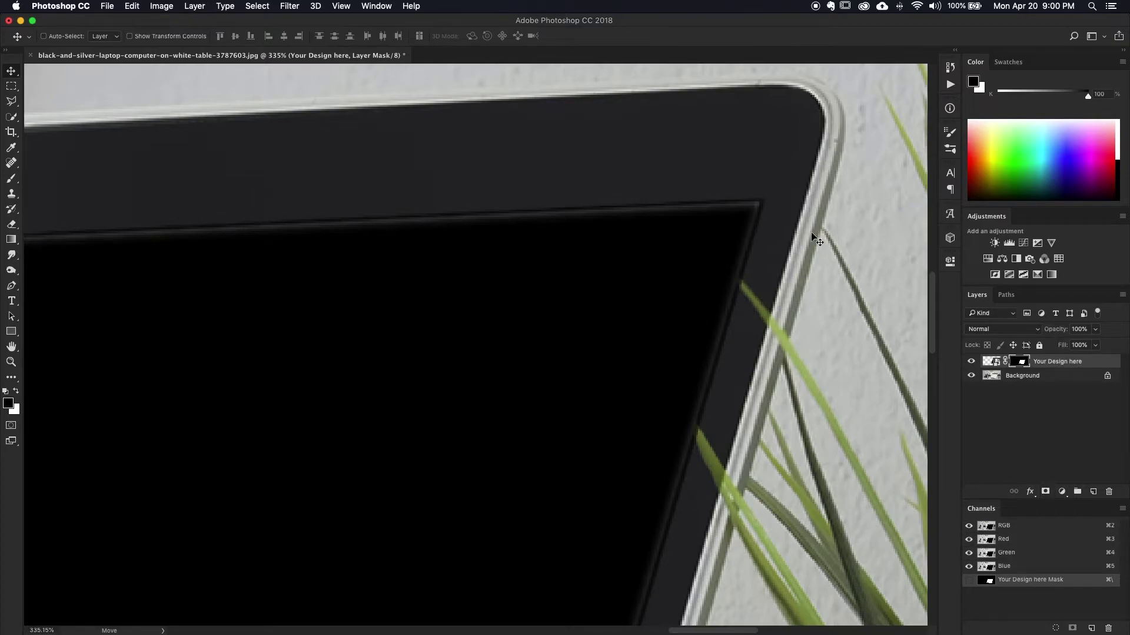
scroll(743, 220, "down", 3)
scroll(743, 220, "up", 6)
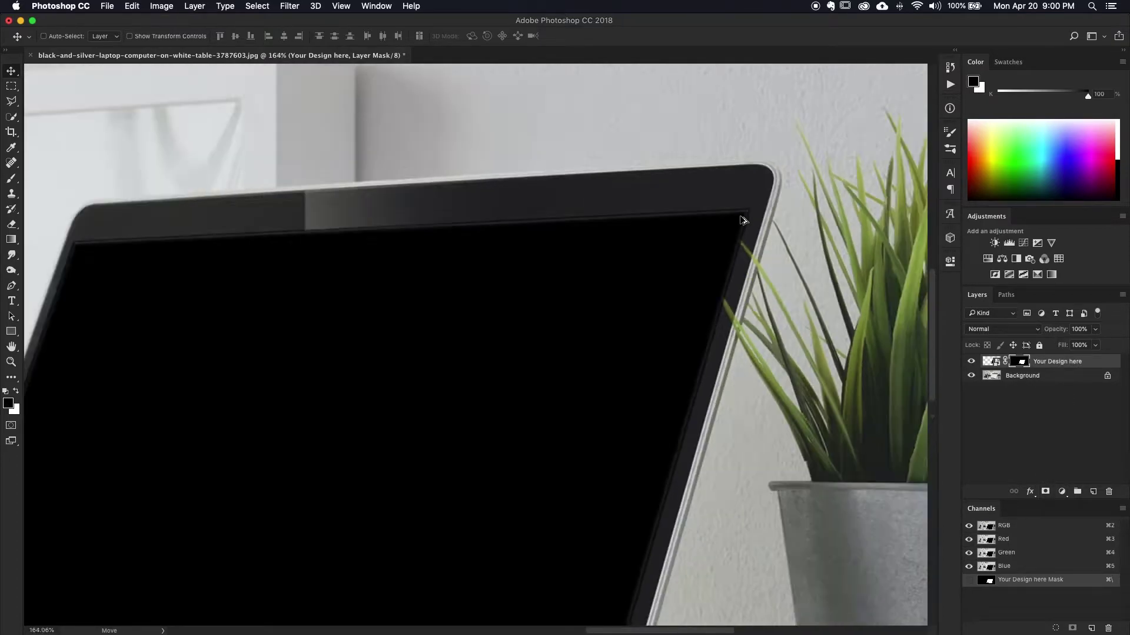
scroll(743, 220, "down", 3)
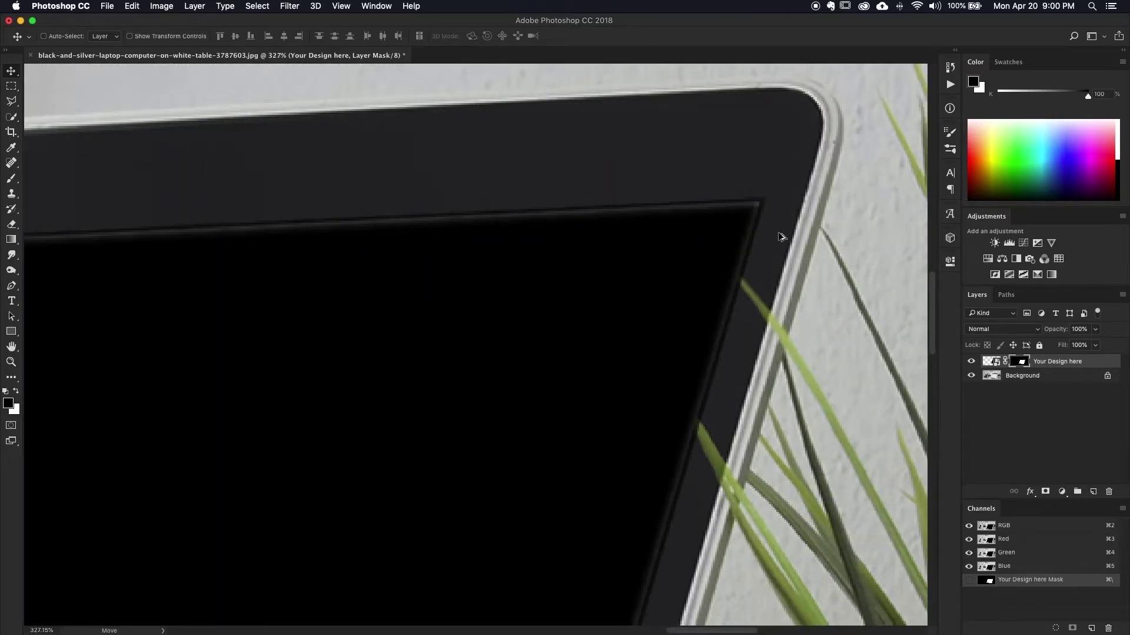
left_click(1019, 362, "shift")
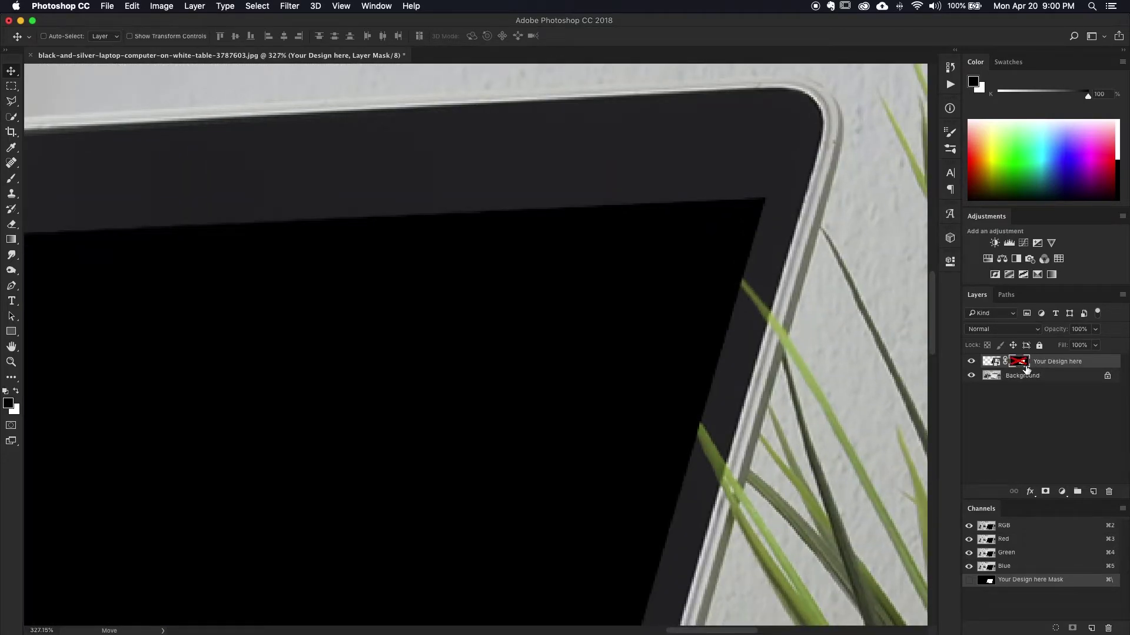
left_click(993, 363)
key("super+t")
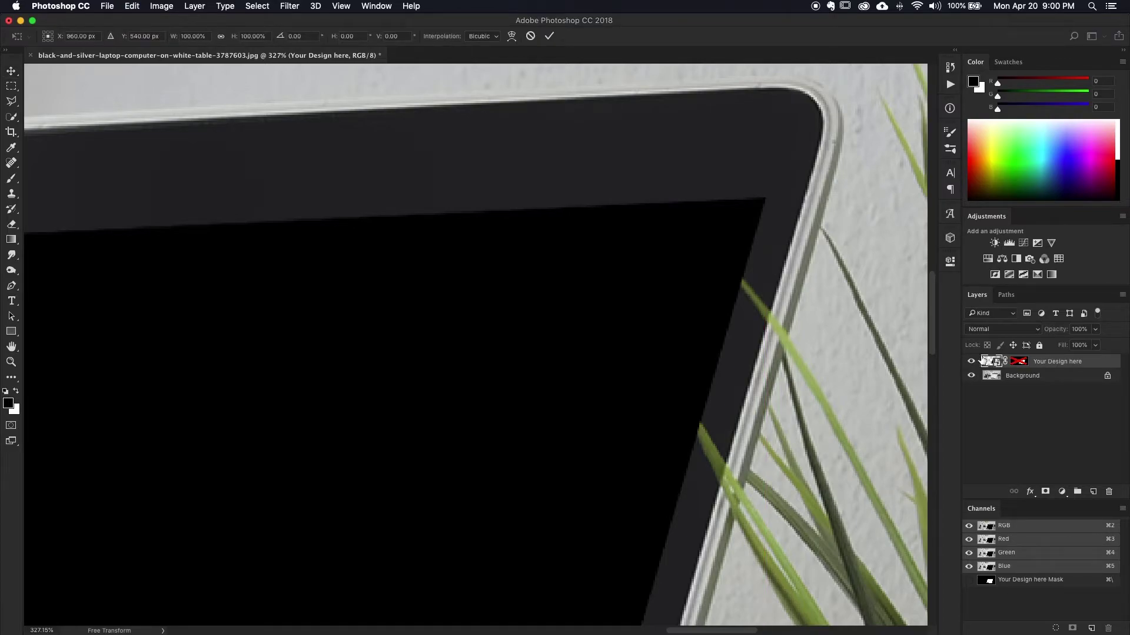
left_click_drag(759, 205, 709, 260)
key("super+z")
scroll(709, 263, "down", 3)
scroll(708, 258, "down", 10)
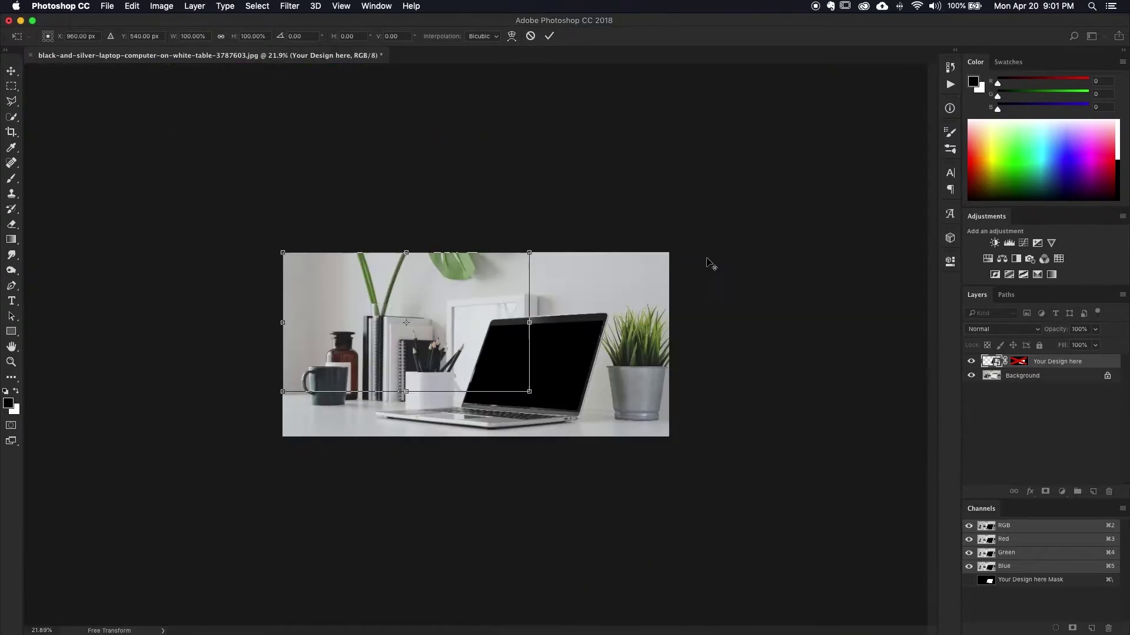
scroll(707, 258, "up", 3)
left_click(531, 36)
Open the contents of the "Your Design here" smart object for editing
scroll(694, 337, "up", 5)
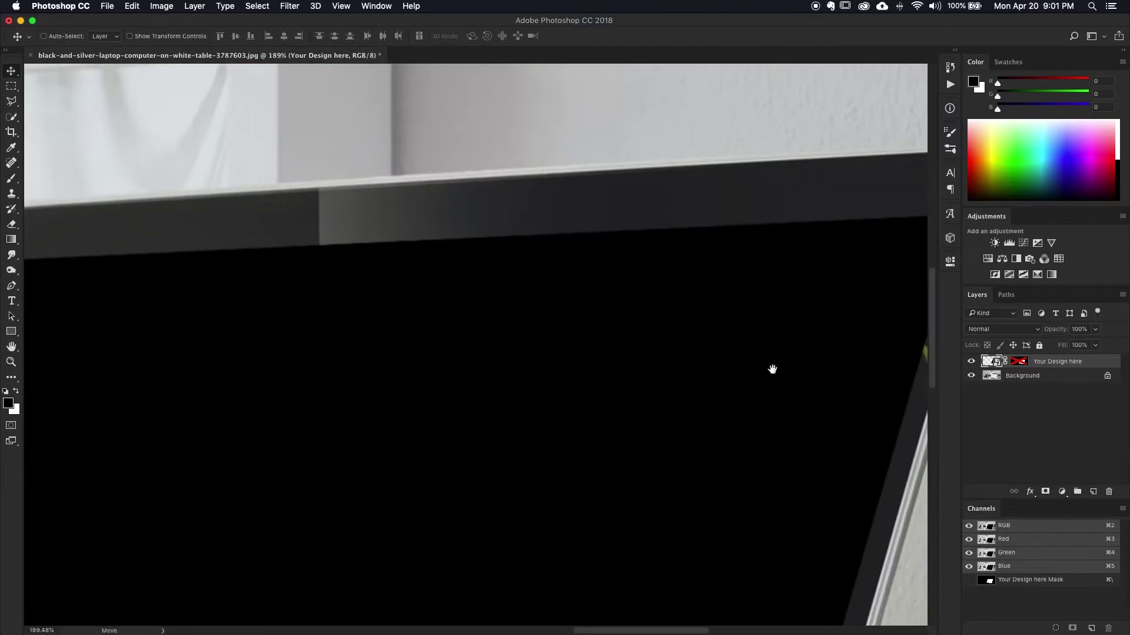
scroll(537, 361, "down", 4)
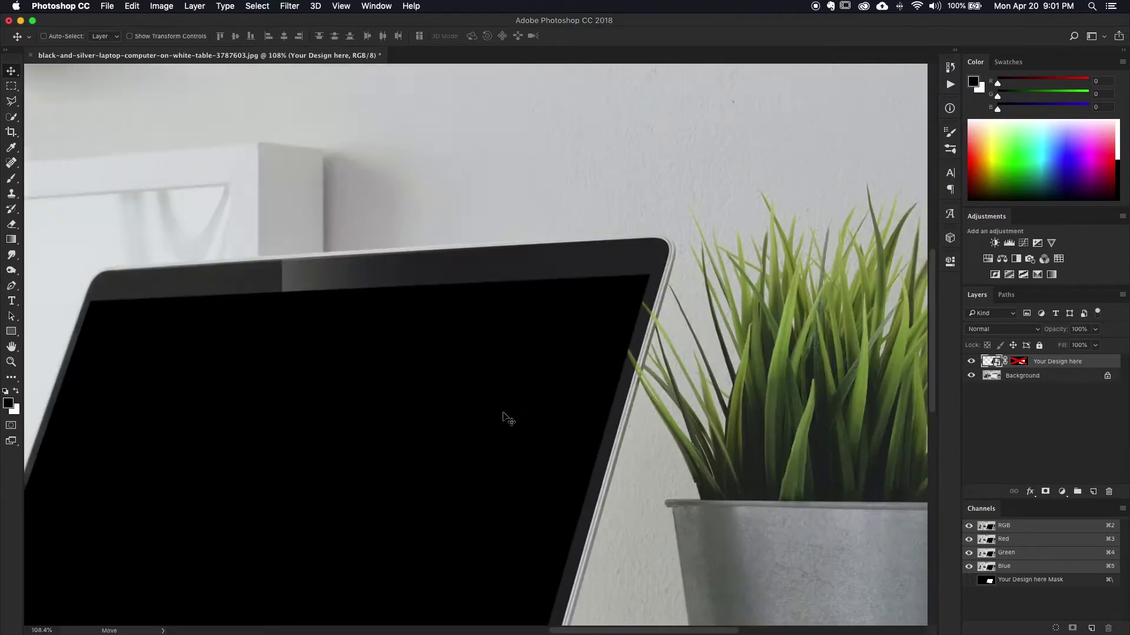
scroll(590, 259, "down", 3)
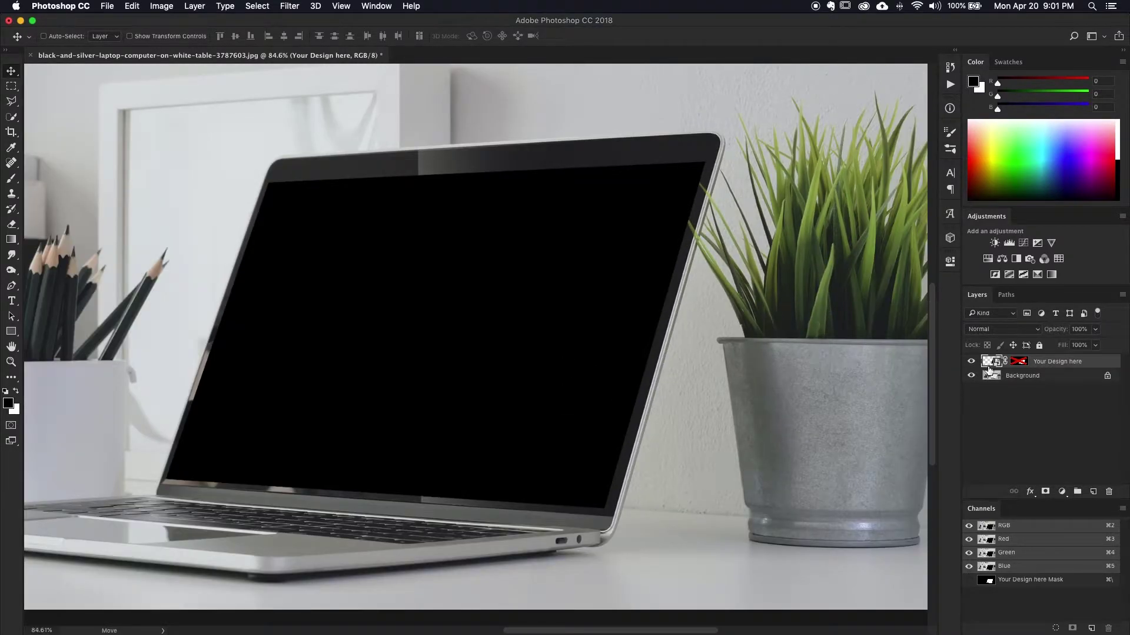
double_click(993, 363)
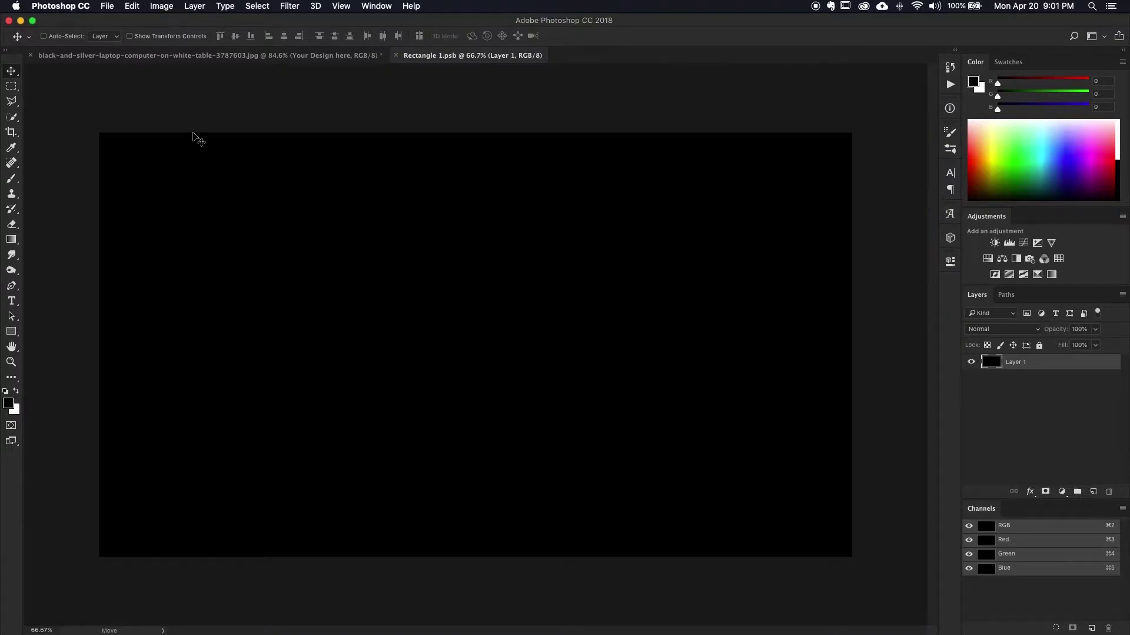
Place Website.jpg from the Teach folder into the open smart object document and commit the placement
key("super+Tab")
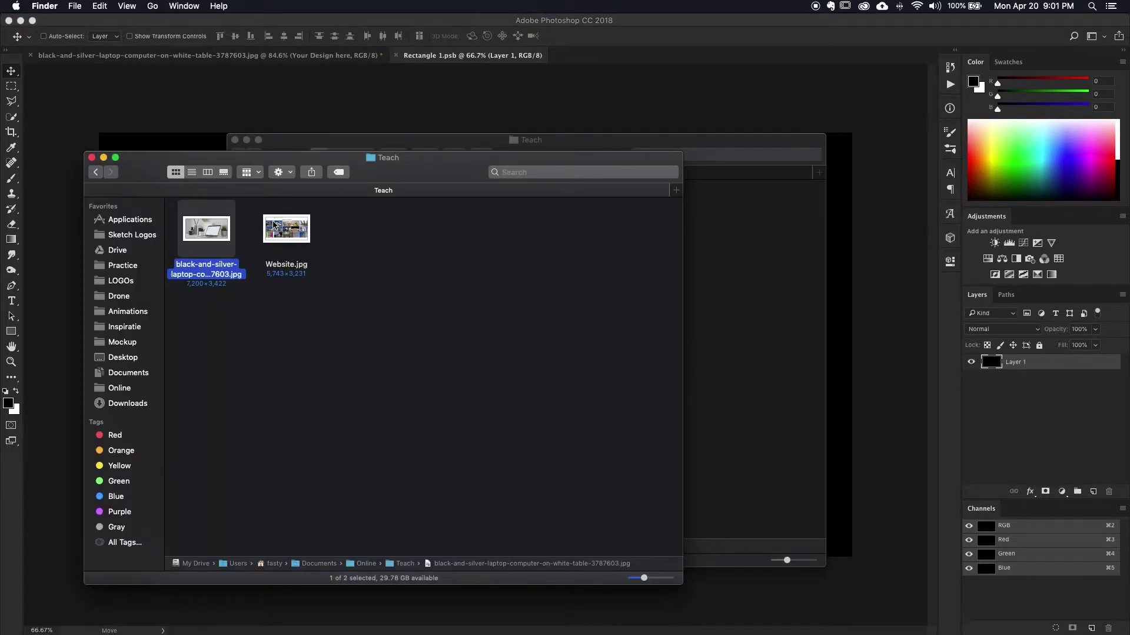
left_click(309, 257)
left_click_drag(278, 234, 430, 280)
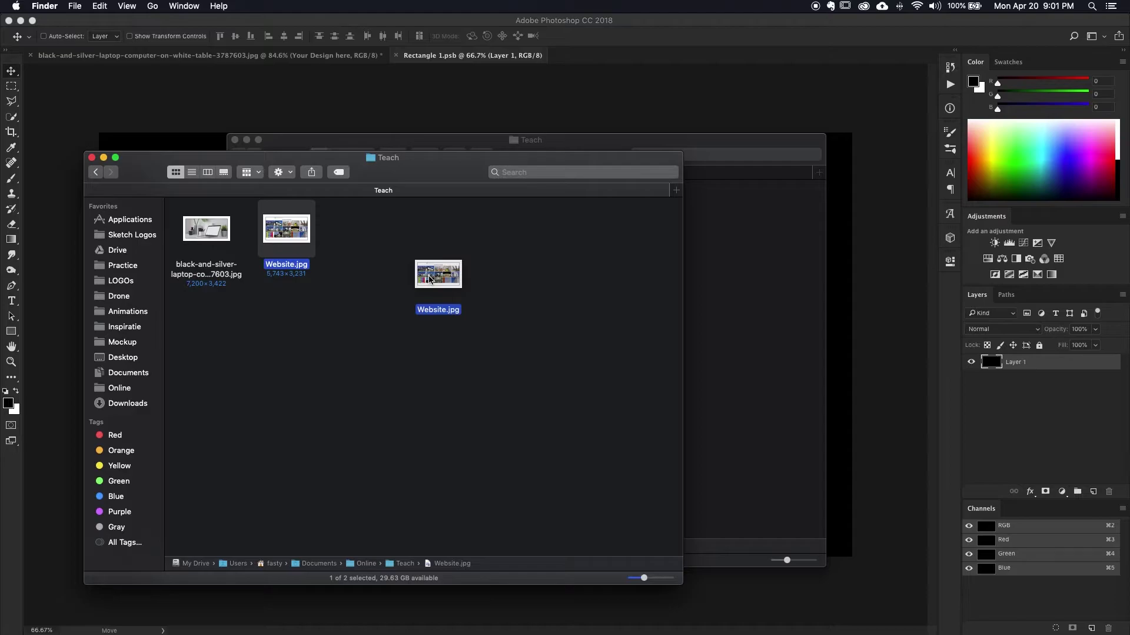
key("super+Tab")
left_click_drag(431, 280, 442, 307)
key("Tab")
key("Tab")
key("shift+Tab")
key("shift+Tab")
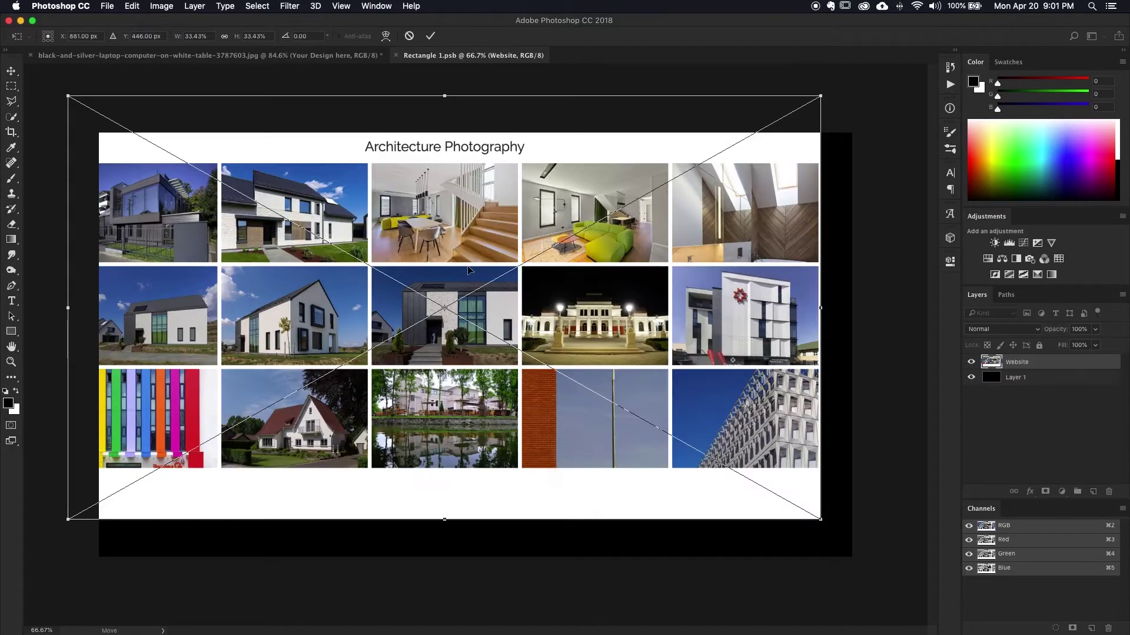
left_click_drag(402, 197, 389, 171)
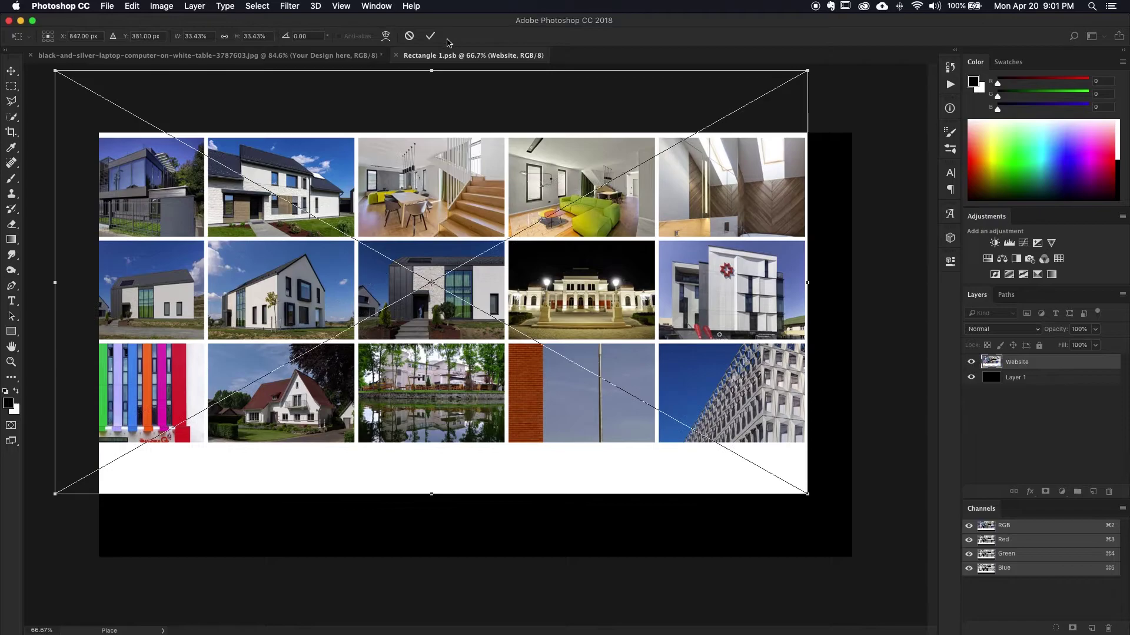
key("Return")
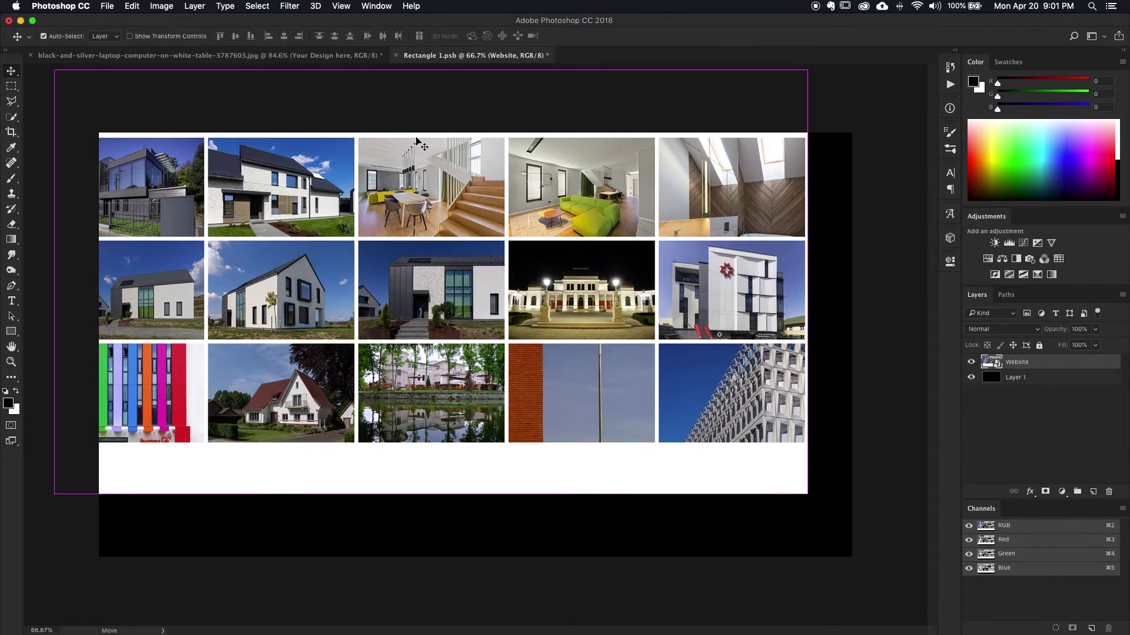
Centre the Website image horizontally and vertically on the canvas, and hide Layer 1
key("super+a")
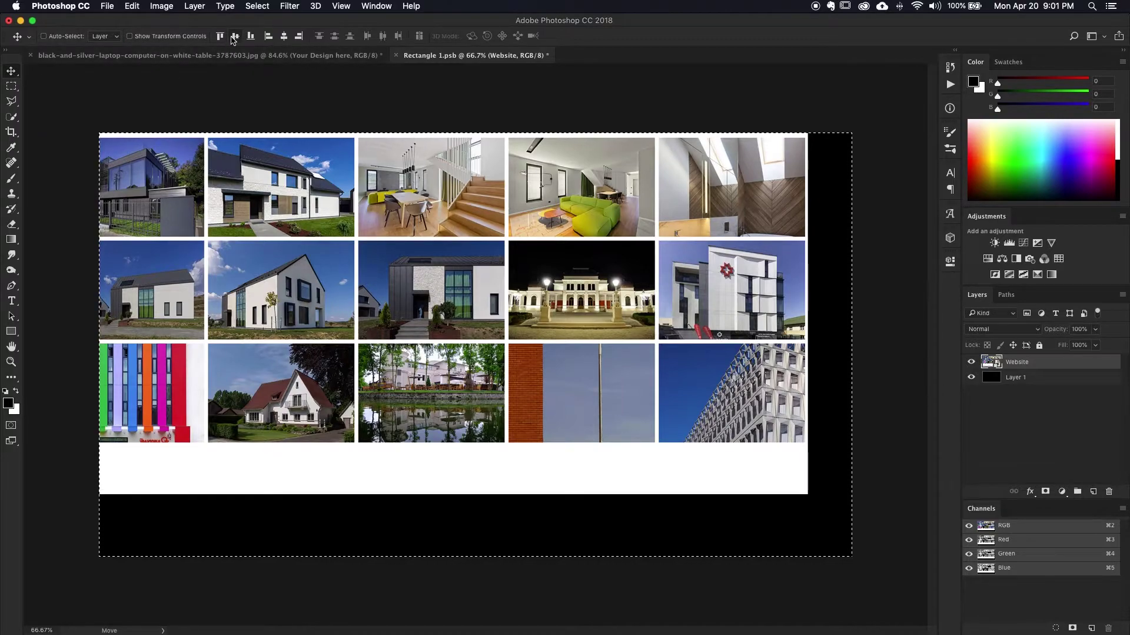
left_click(285, 37)
left_click(286, 37)
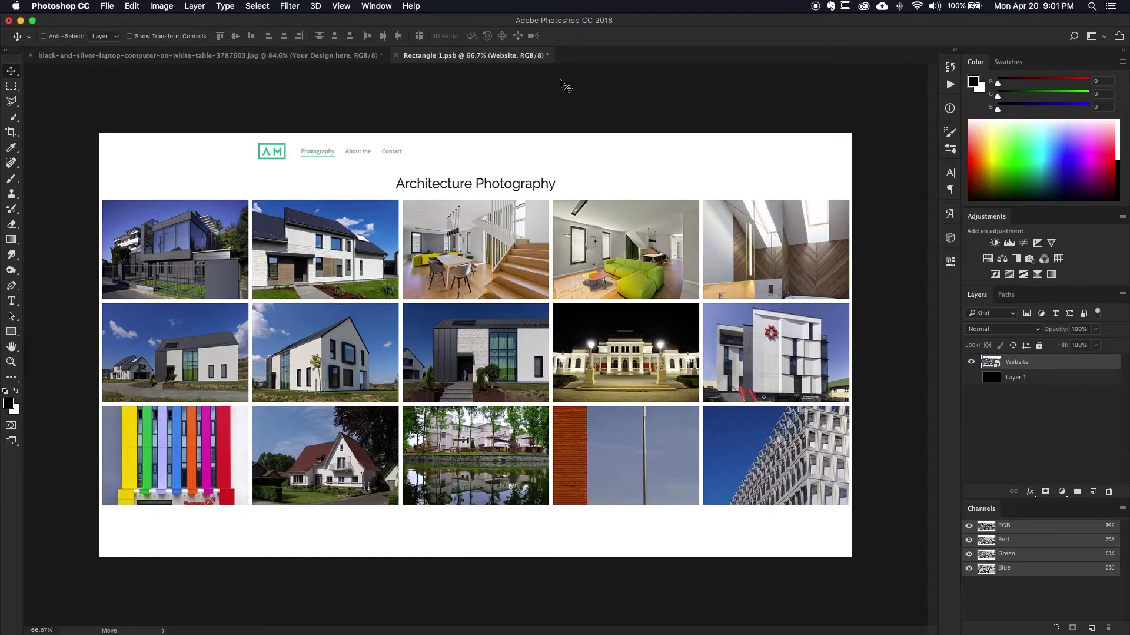
Save and close the smart object contents, returning to the laptop photo document with the whole image in view
key("cmd+s")
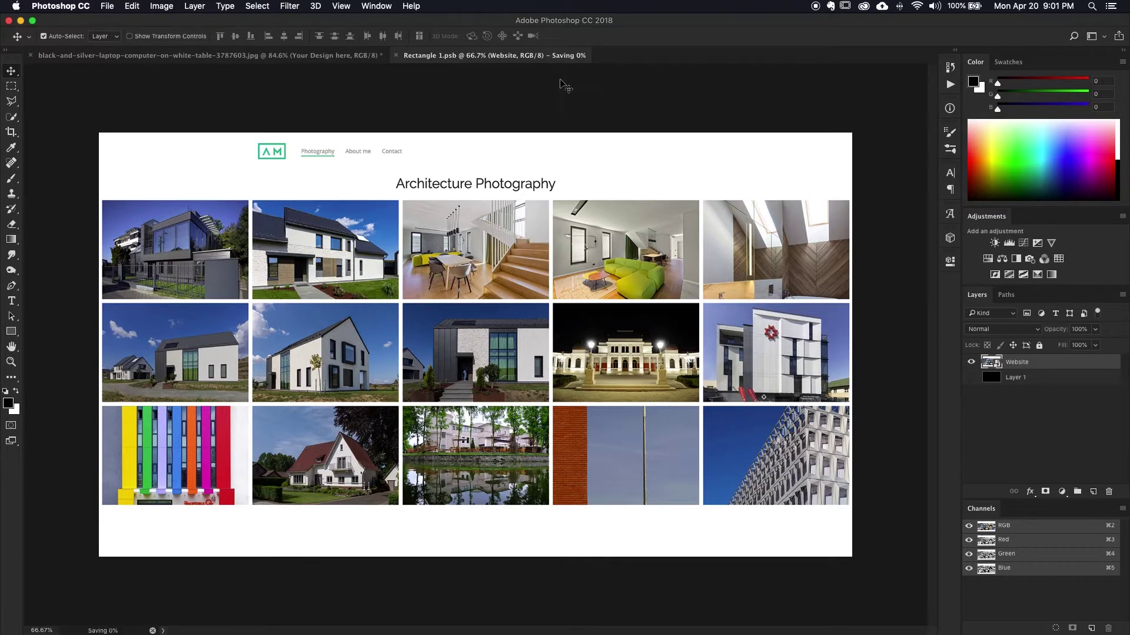
key("super+shift+s")
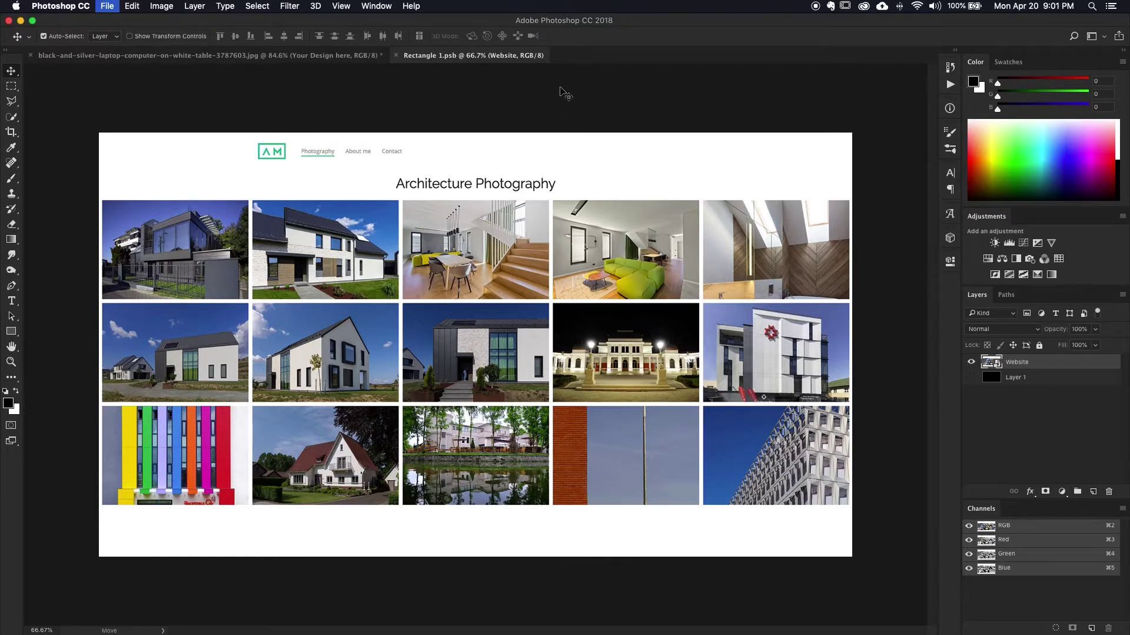
key("super+0")
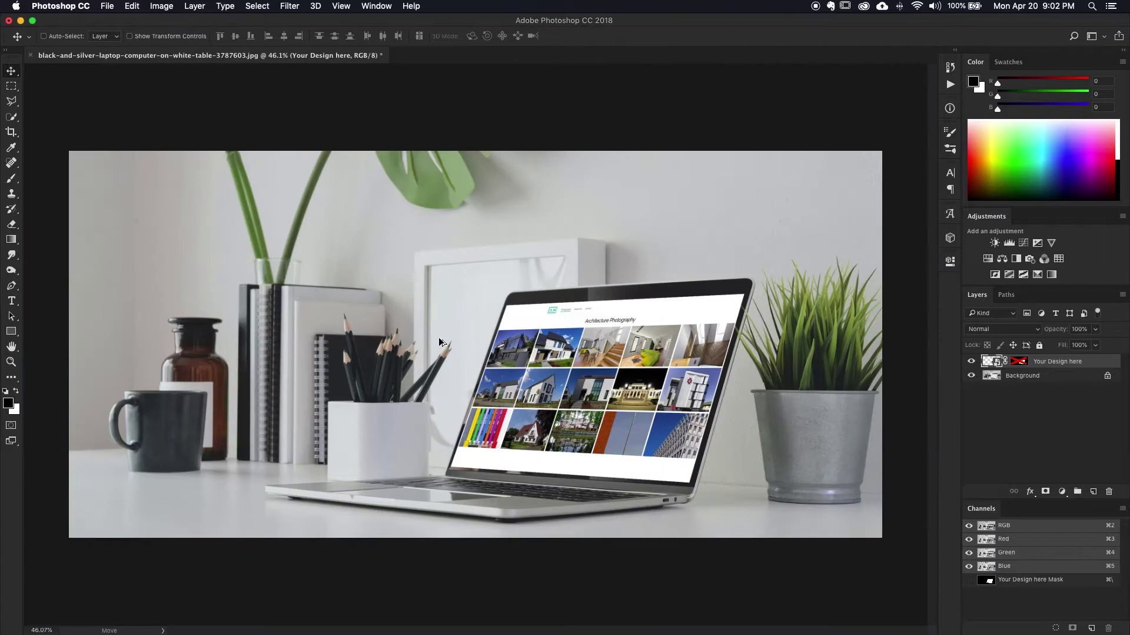
key("super+minus")
key("super+0")
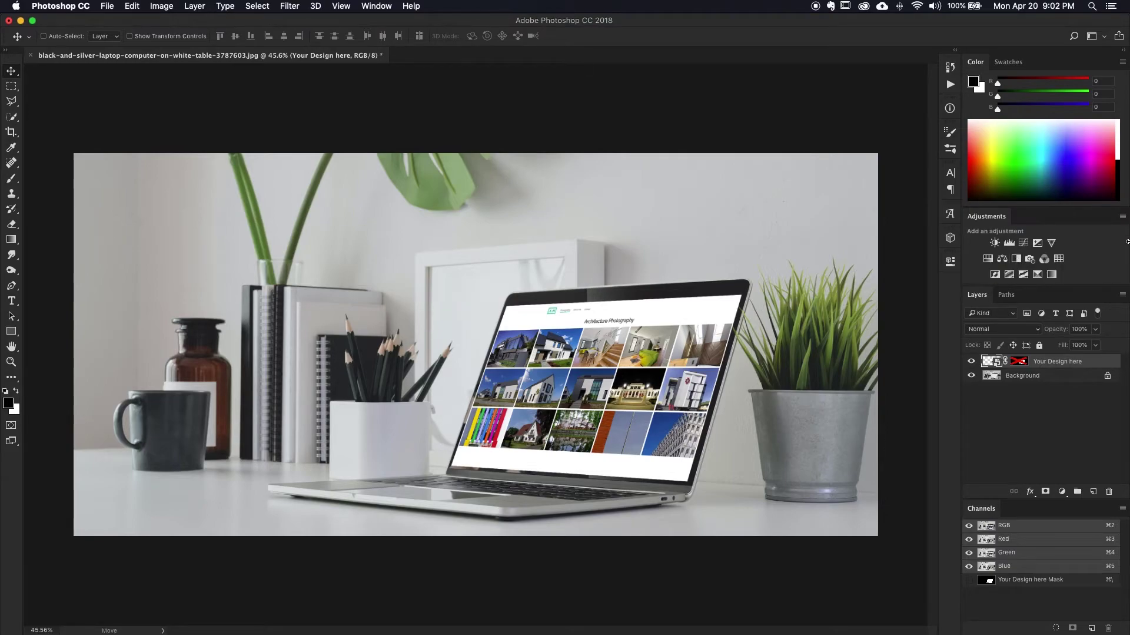
Add a Black & White adjustment layer with default settings on top of the layer stack
left_click(376, 6)
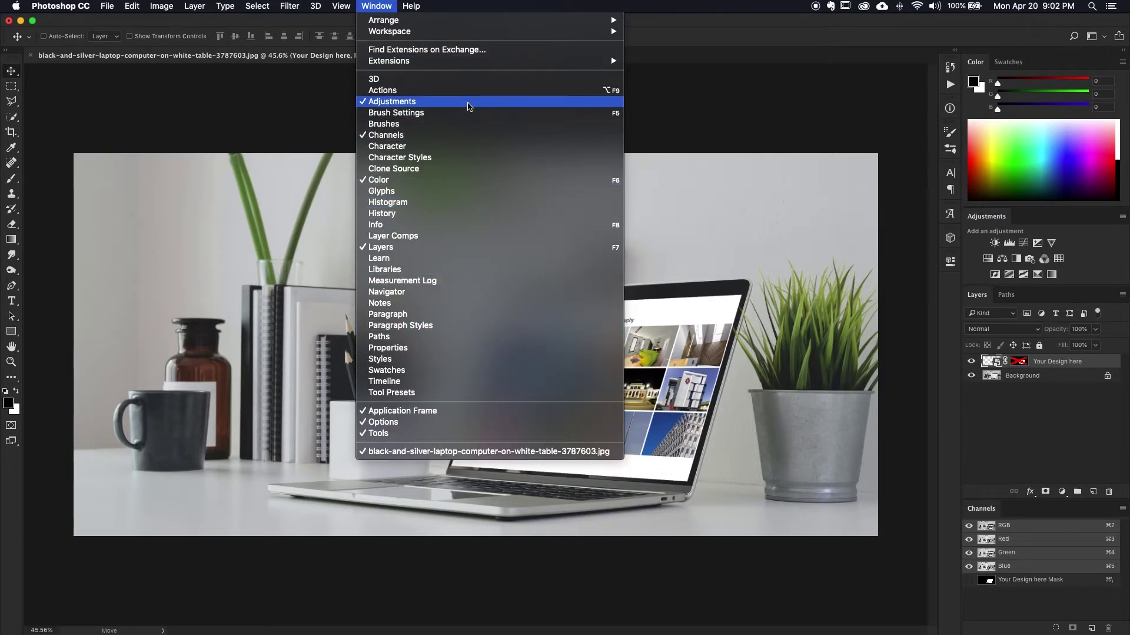
left_click(1093, 261)
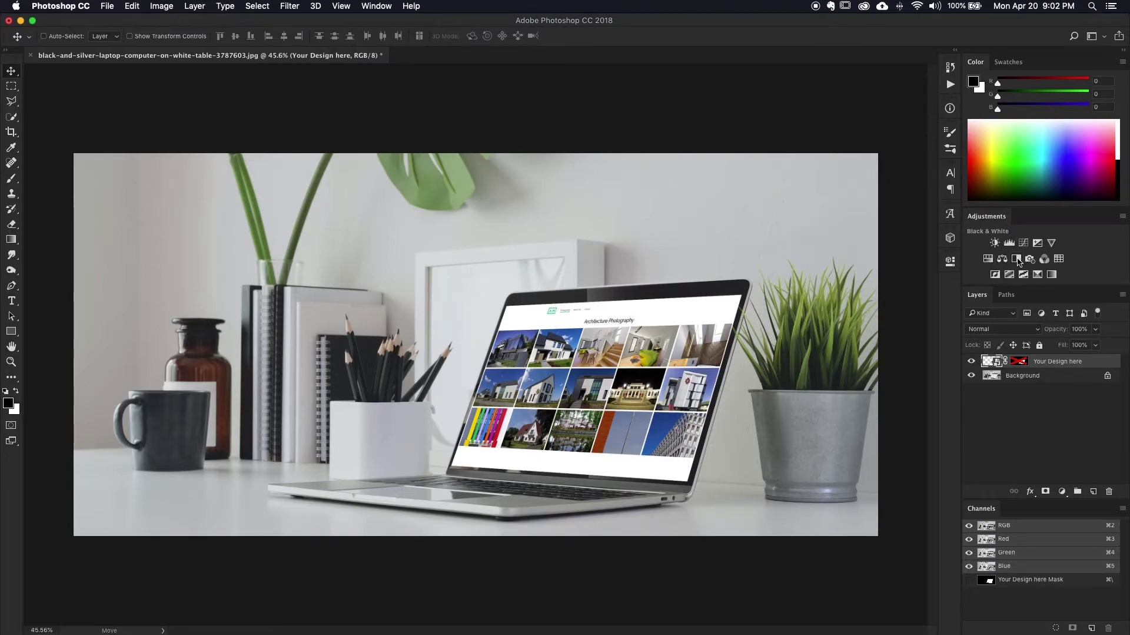
left_click(1023, 256)
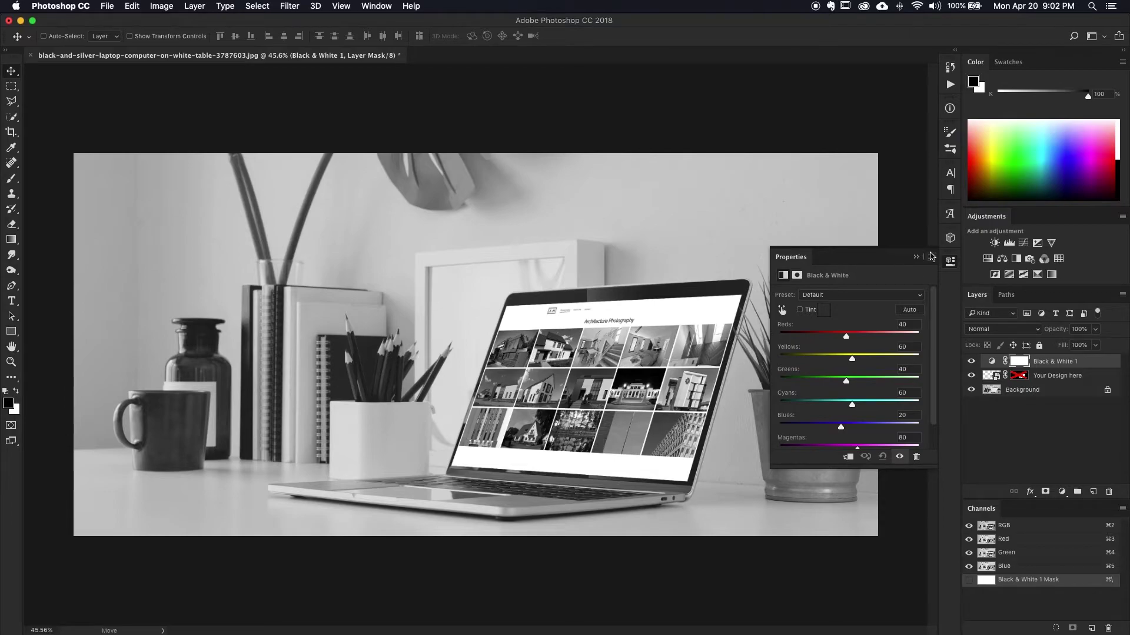
left_click(917, 258)
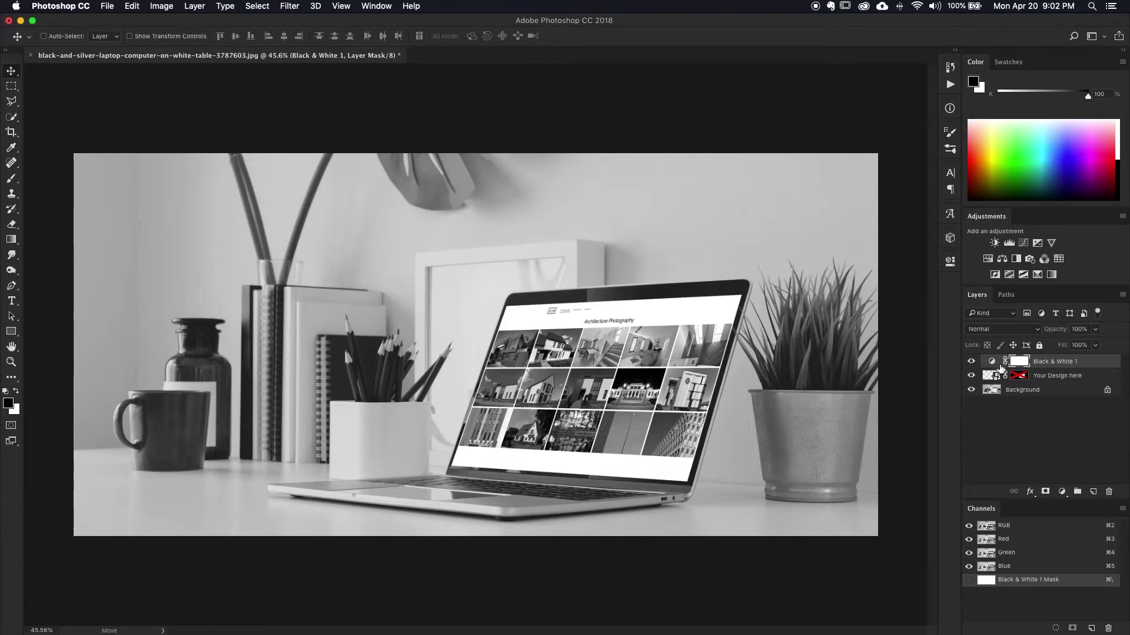
Add a Levels adjustment layer directly above the "Your Design here" layer
left_click(1040, 378)
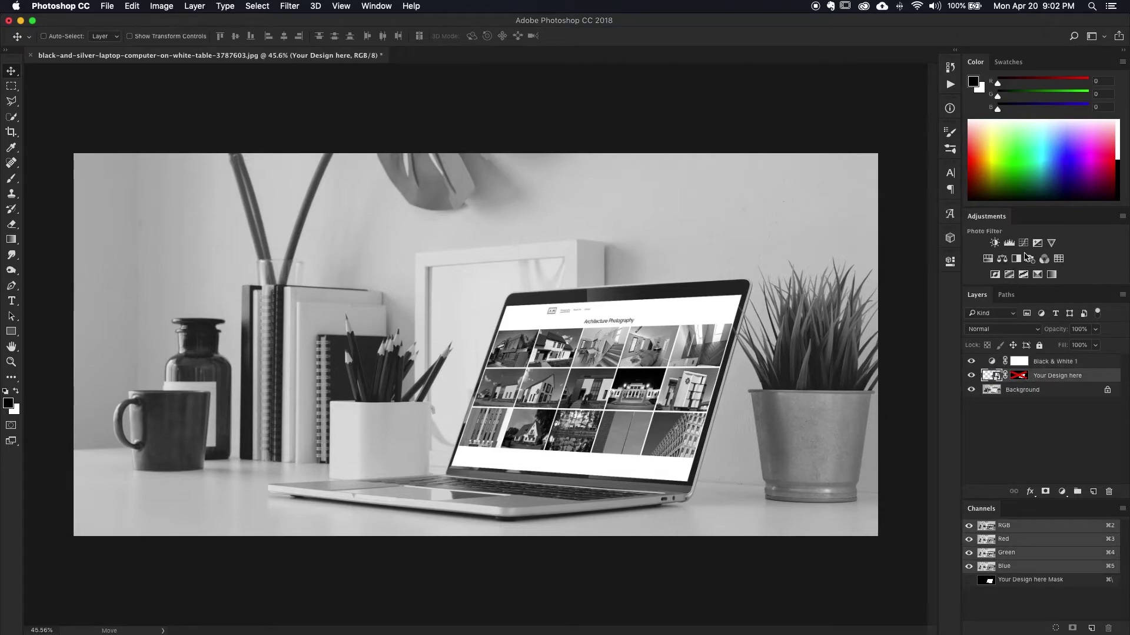
left_click(1009, 244)
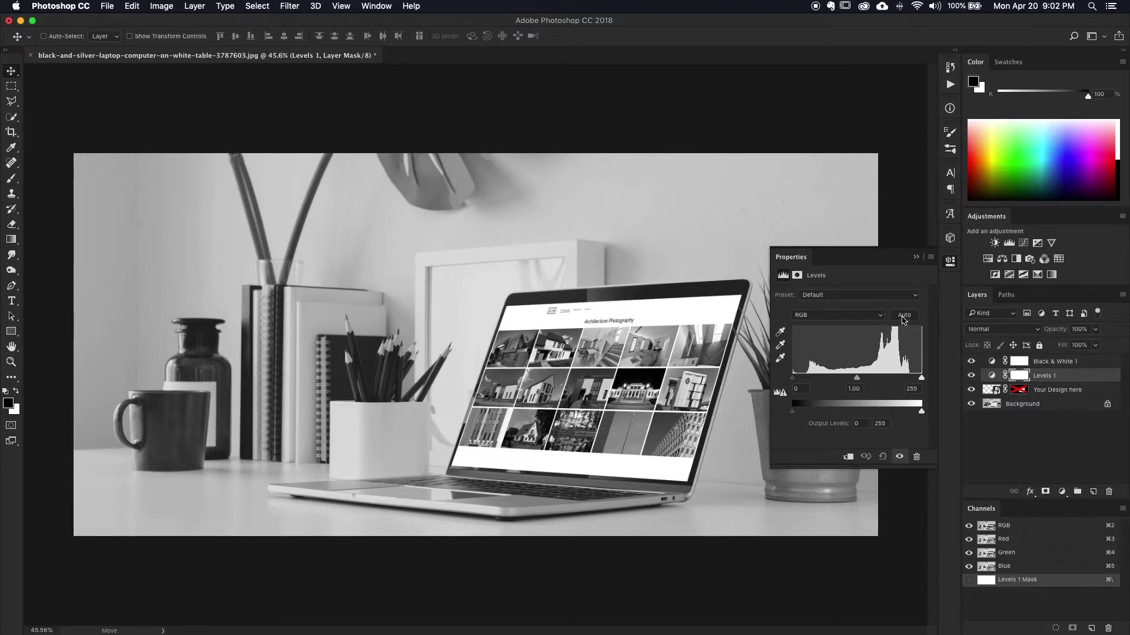
left_click(904, 315, "alt")
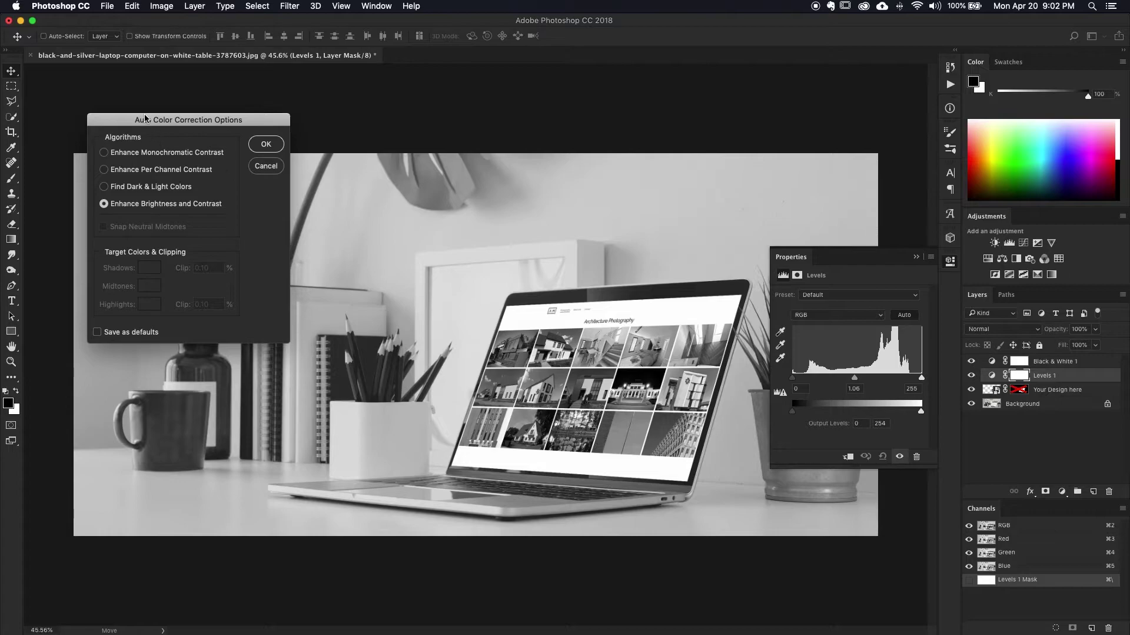
left_click_drag(145, 118, 120, 109)
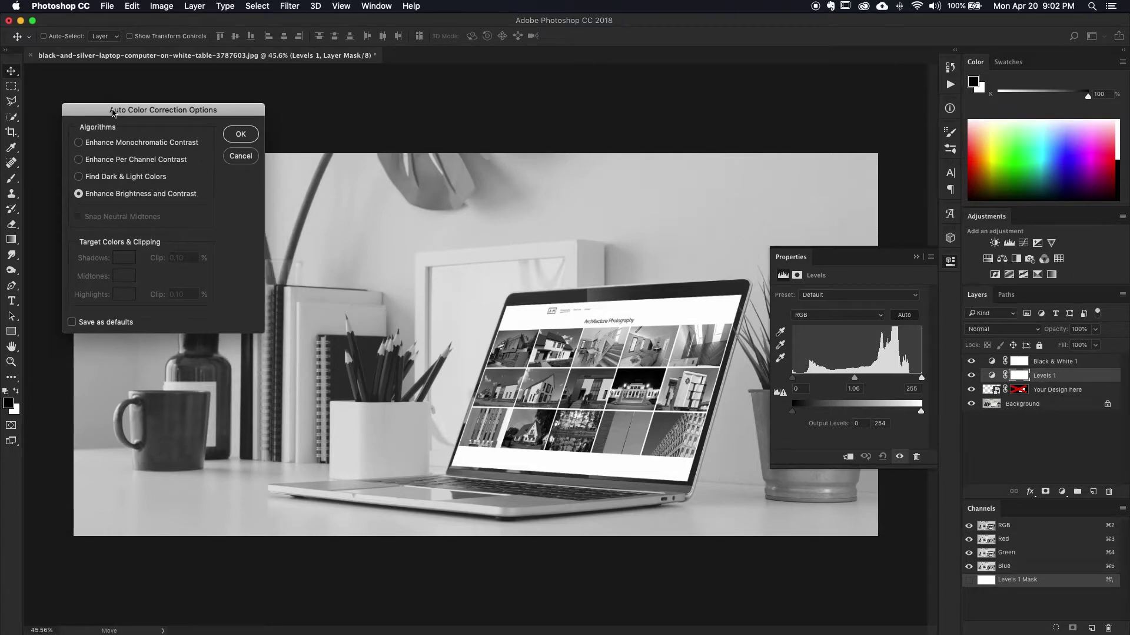
left_click(80, 178)
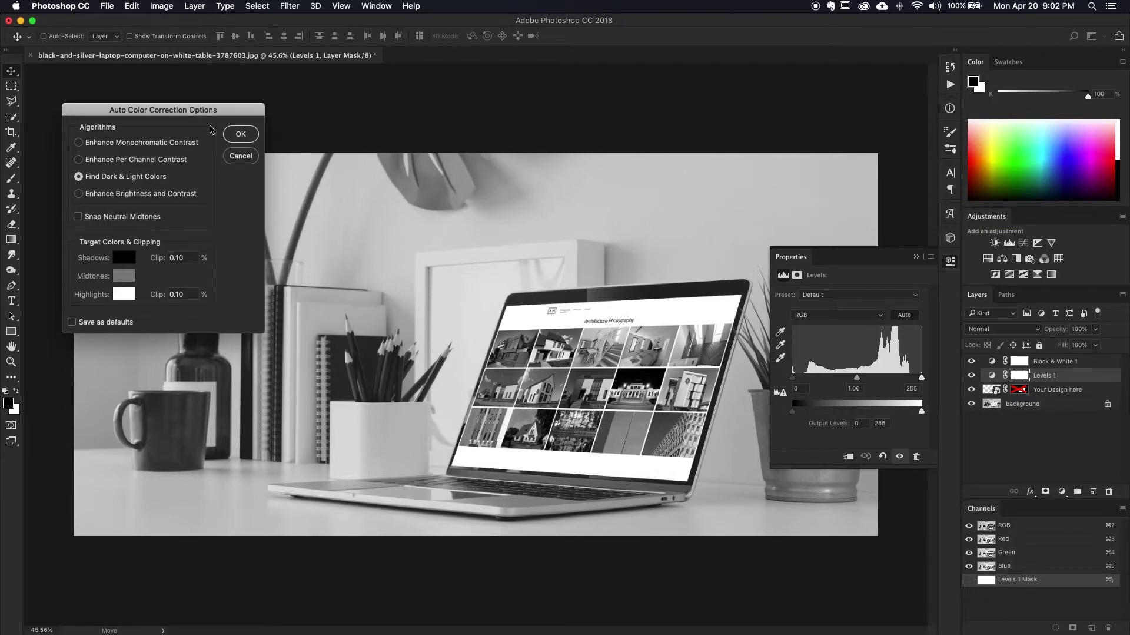
left_click(239, 156)
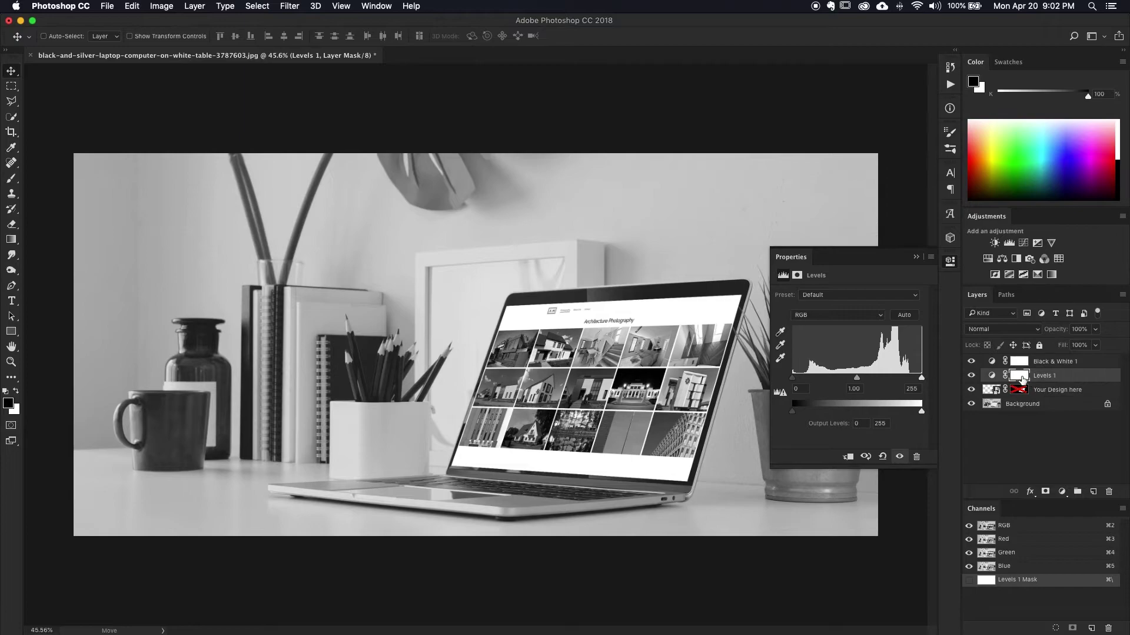
Delete the layer mask of the Levels adjustment layer
left_click(992, 376)
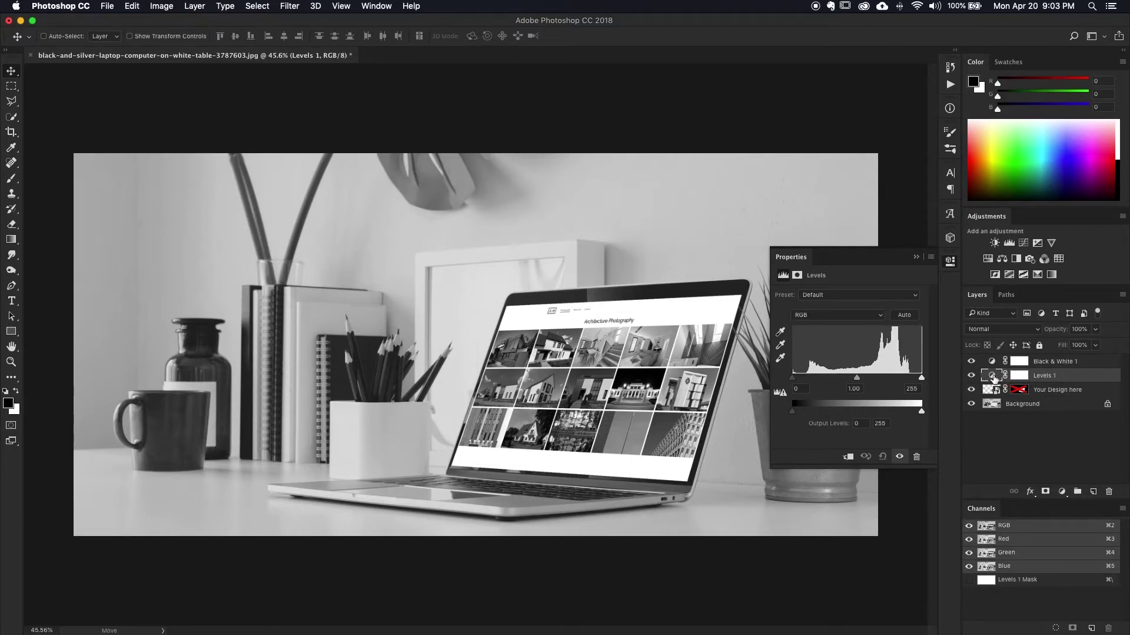
left_click_drag(993, 377, 1111, 492)
left_click(650, 224)
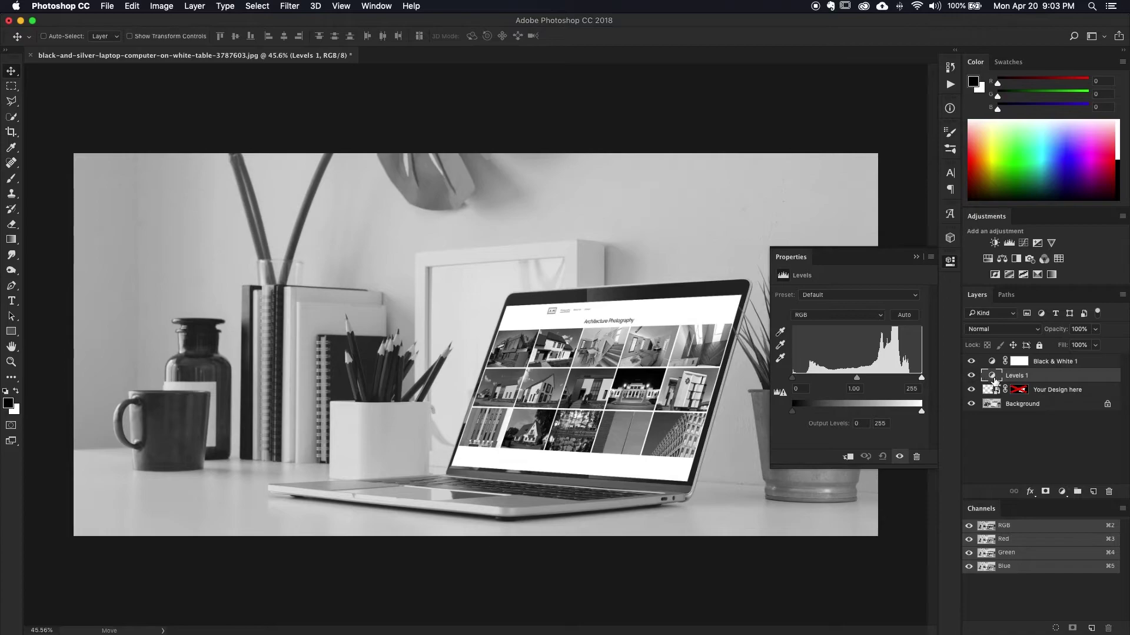
Set the Levels auto color correction algorithm to Find Dark & Light Colors
left_click(905, 317, "alt")
left_click(79, 177)
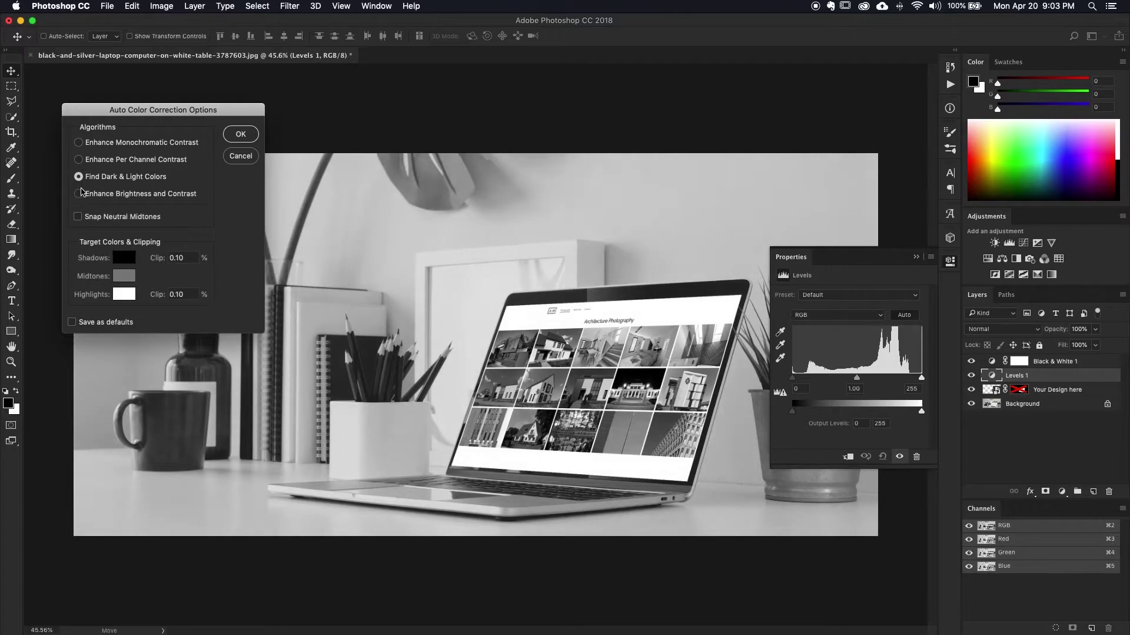
left_click(121, 264)
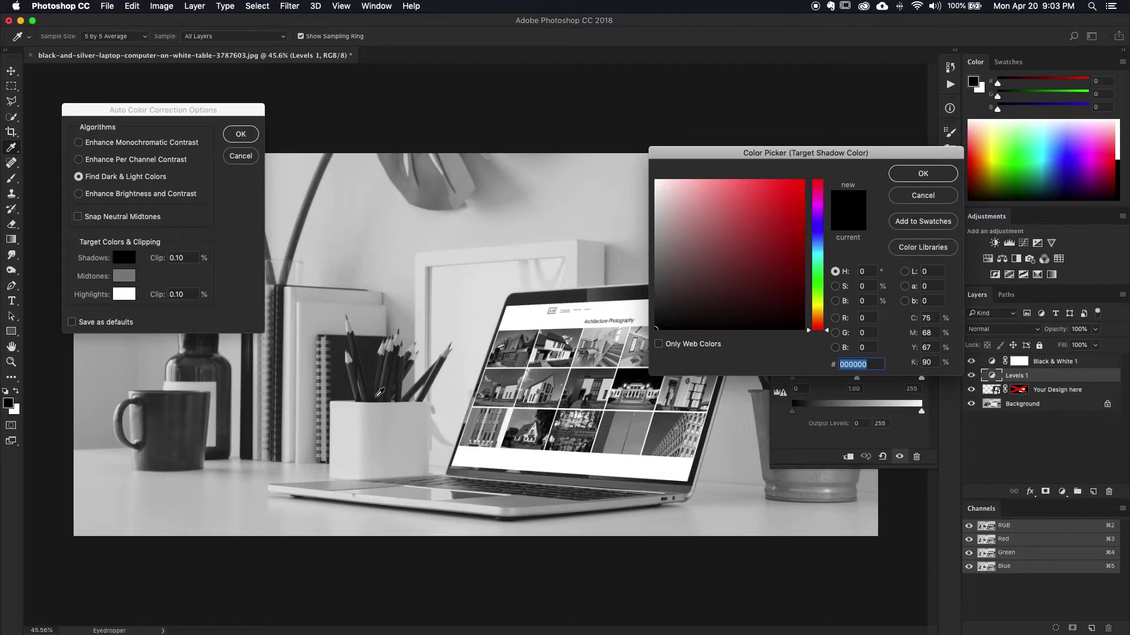
left_click(377, 400)
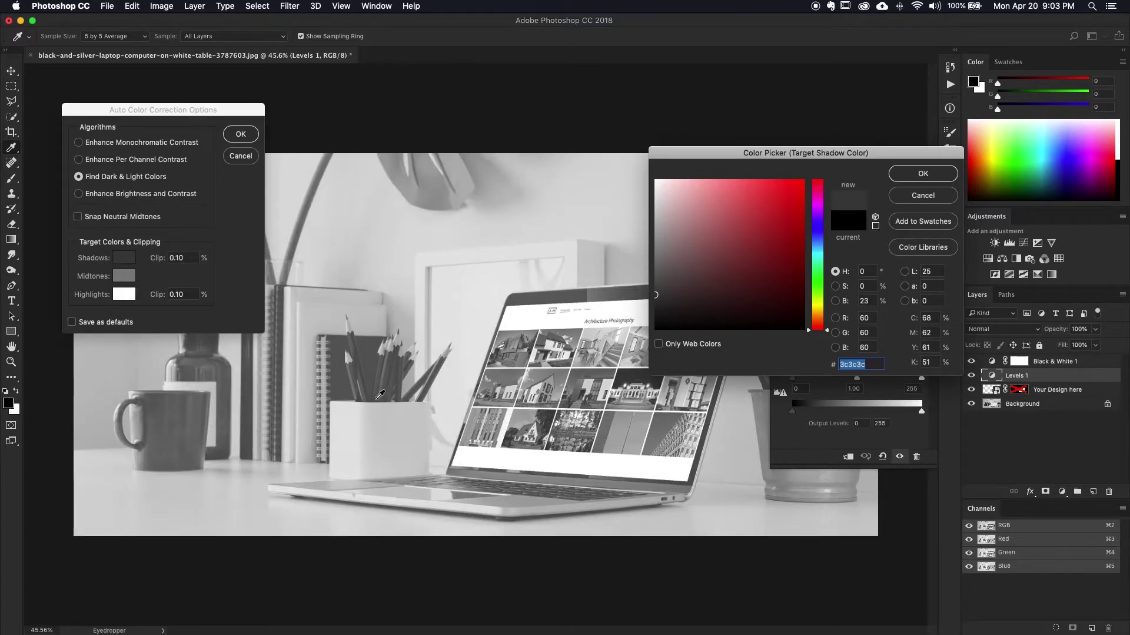
left_click(376, 400)
left_click(377, 399)
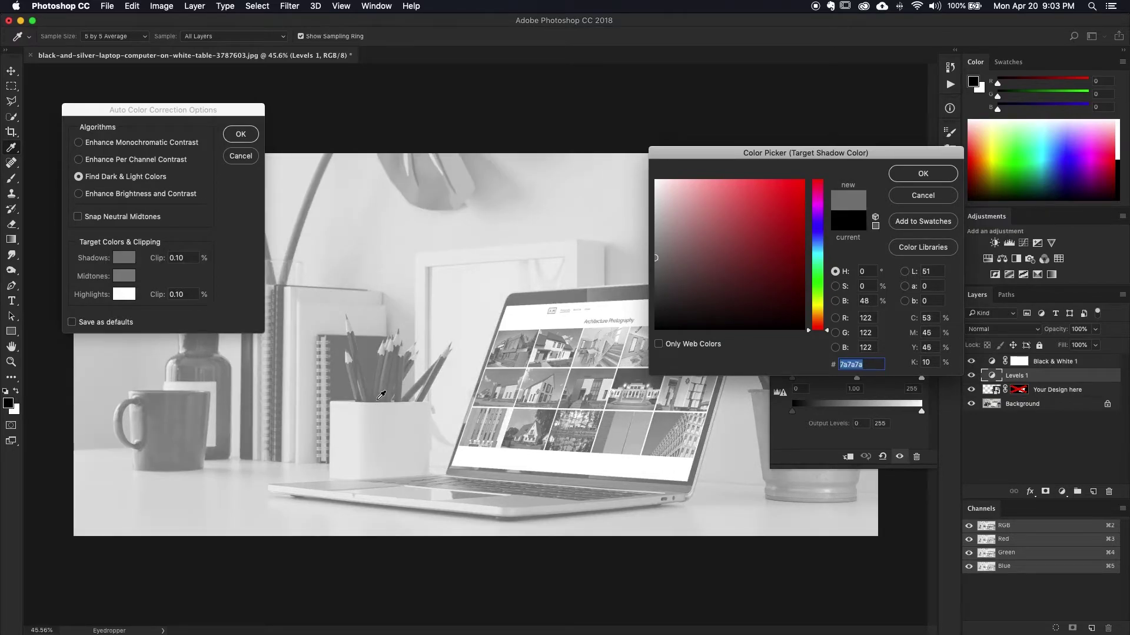
left_click(376, 400)
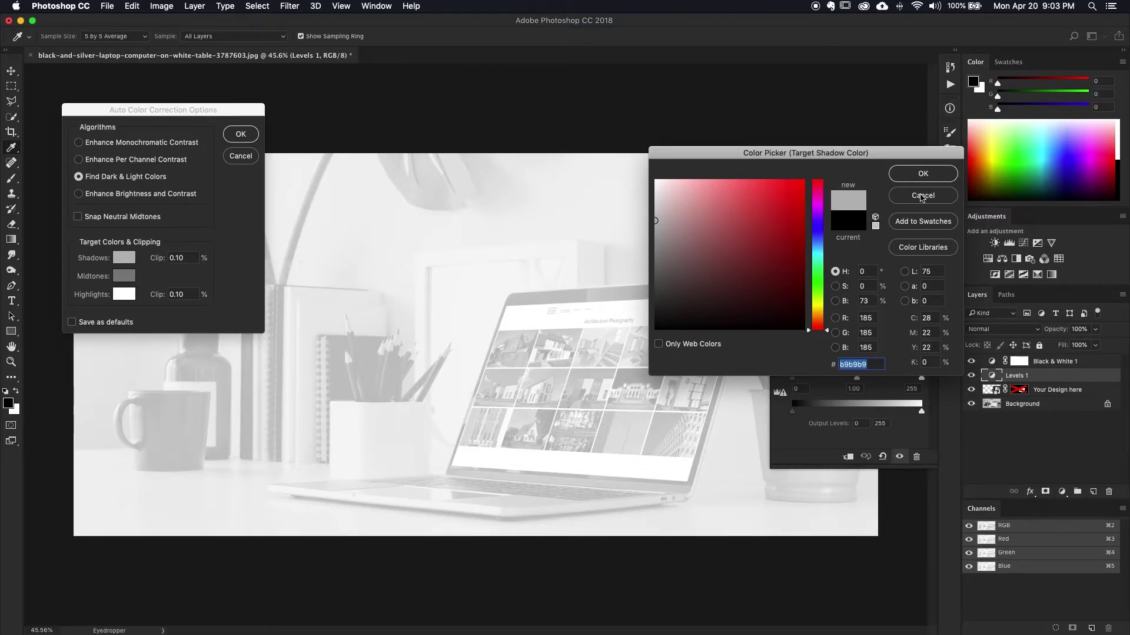
left_click(923, 196)
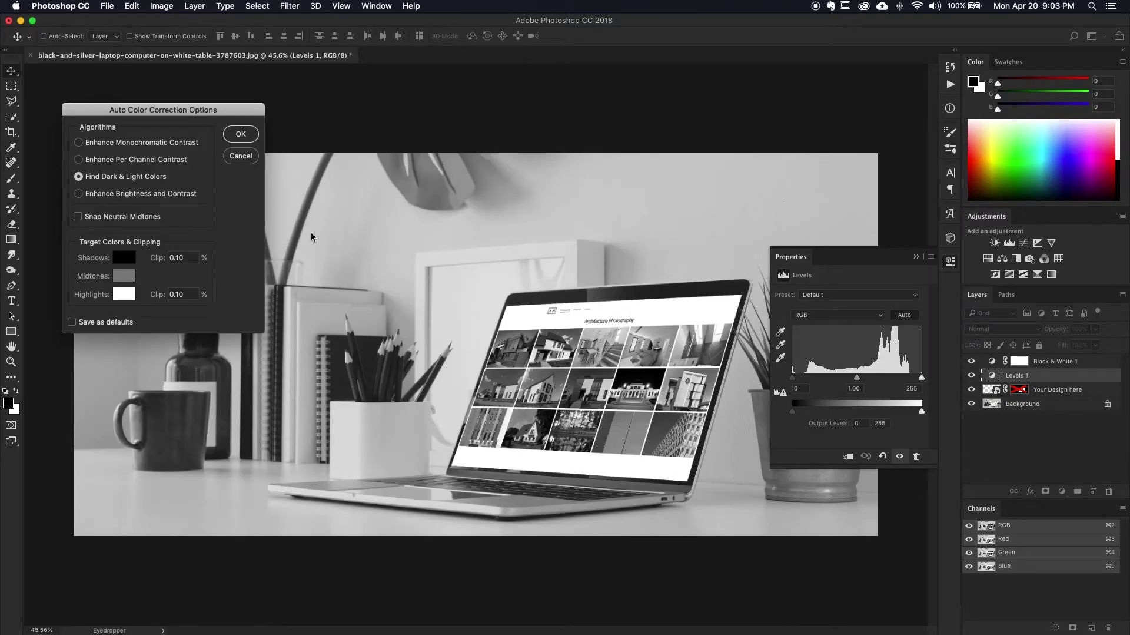
Set the target shadow color by sampling the dark area among the pencils just above the white holder
left_click(124, 259)
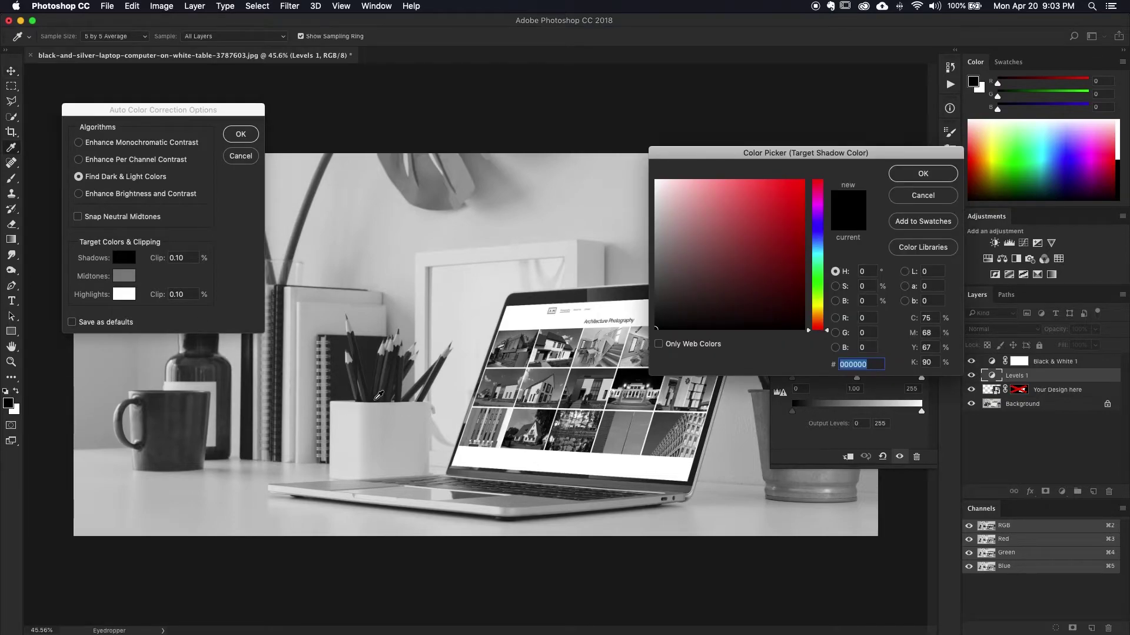
left_click(376, 399)
left_click(922, 174)
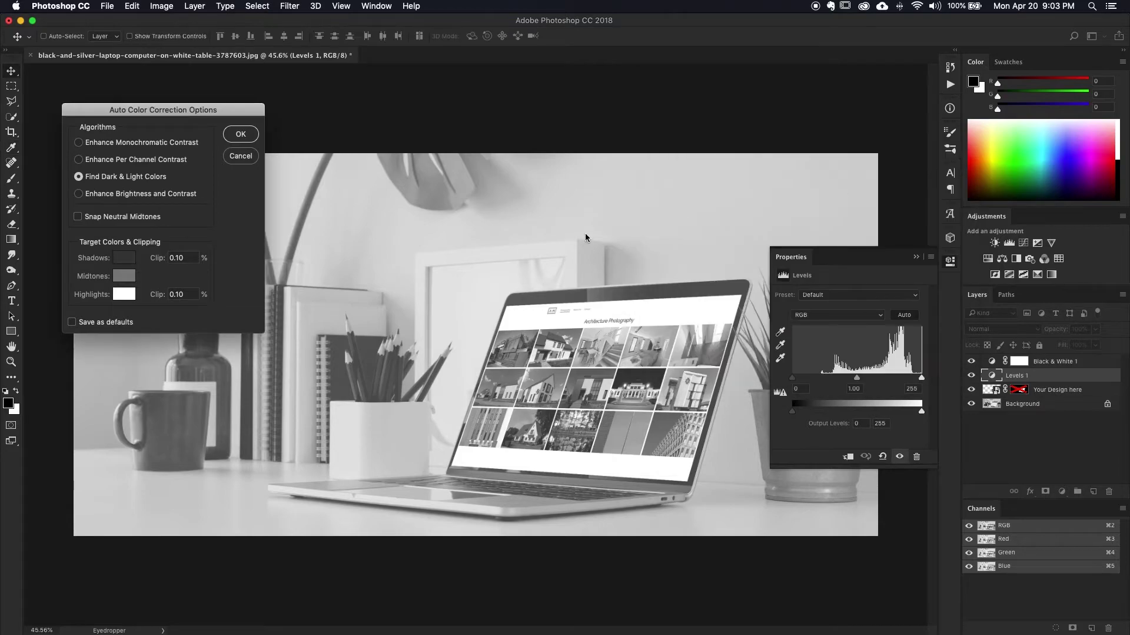
Set the target highlight color to cccccc by sampling the white pencil holder, and apply the auto correction options without saving new defaults
left_click(124, 298)
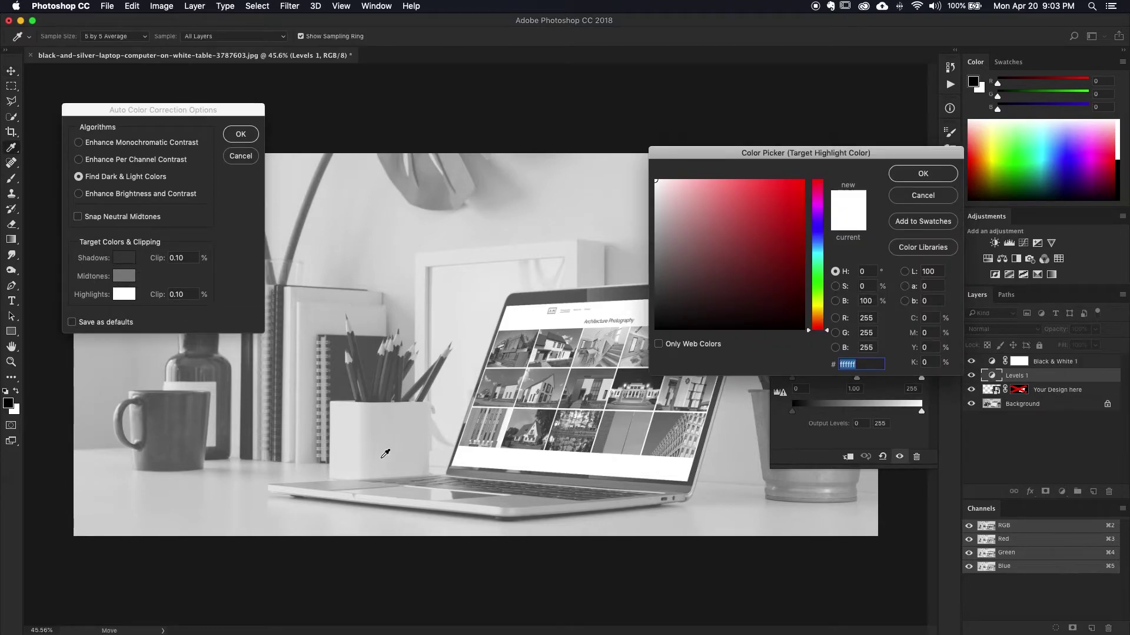
left_click(339, 434)
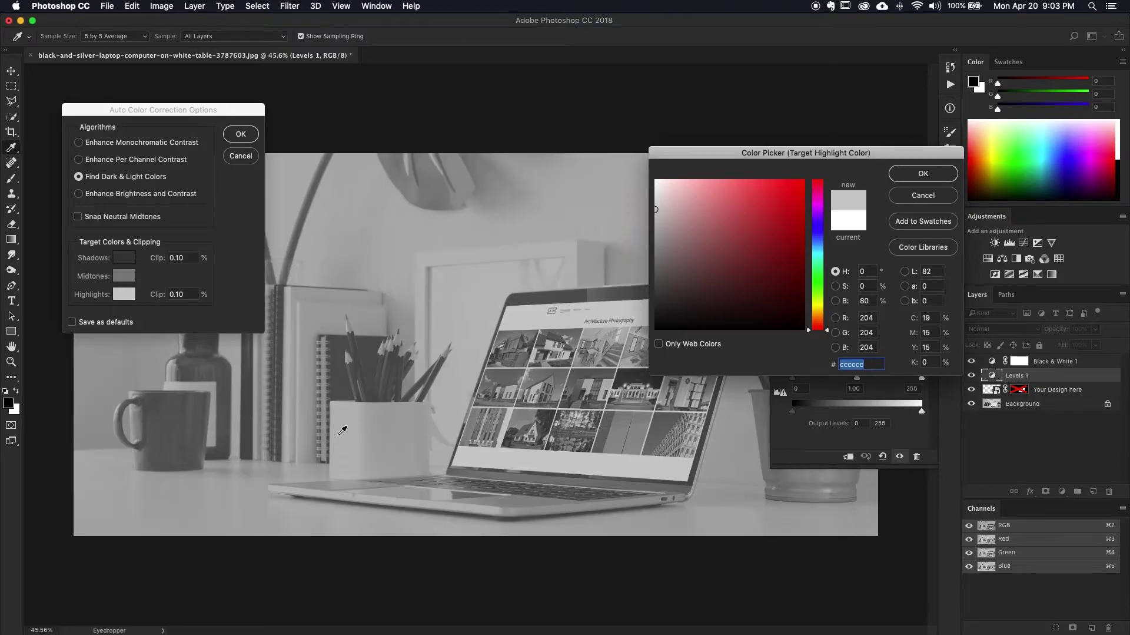
left_click(924, 174)
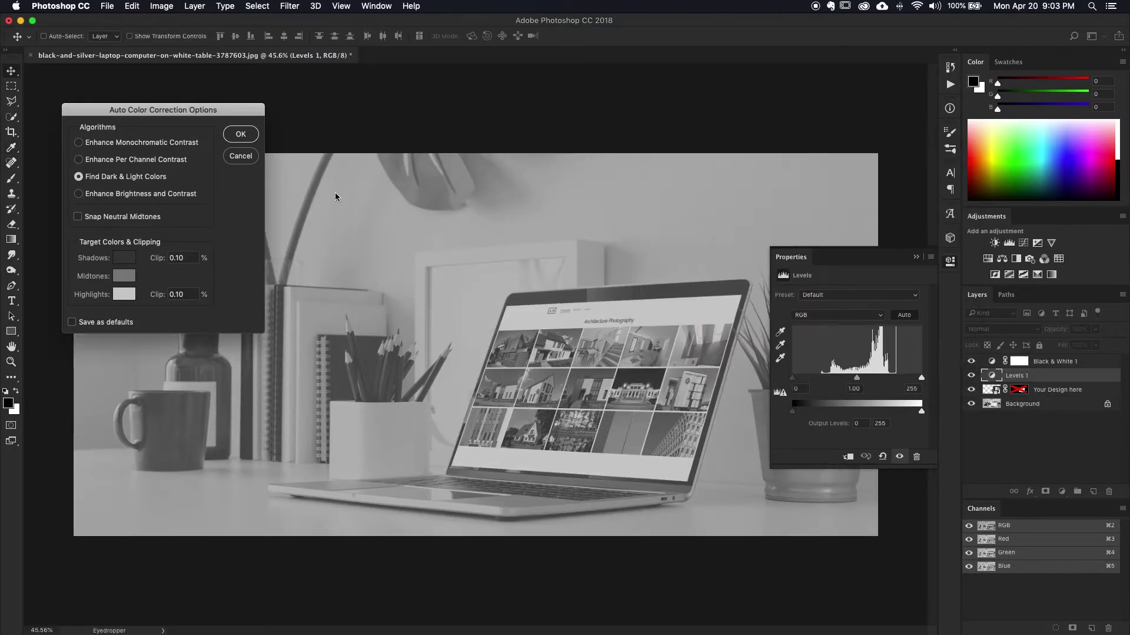
left_click(241, 136)
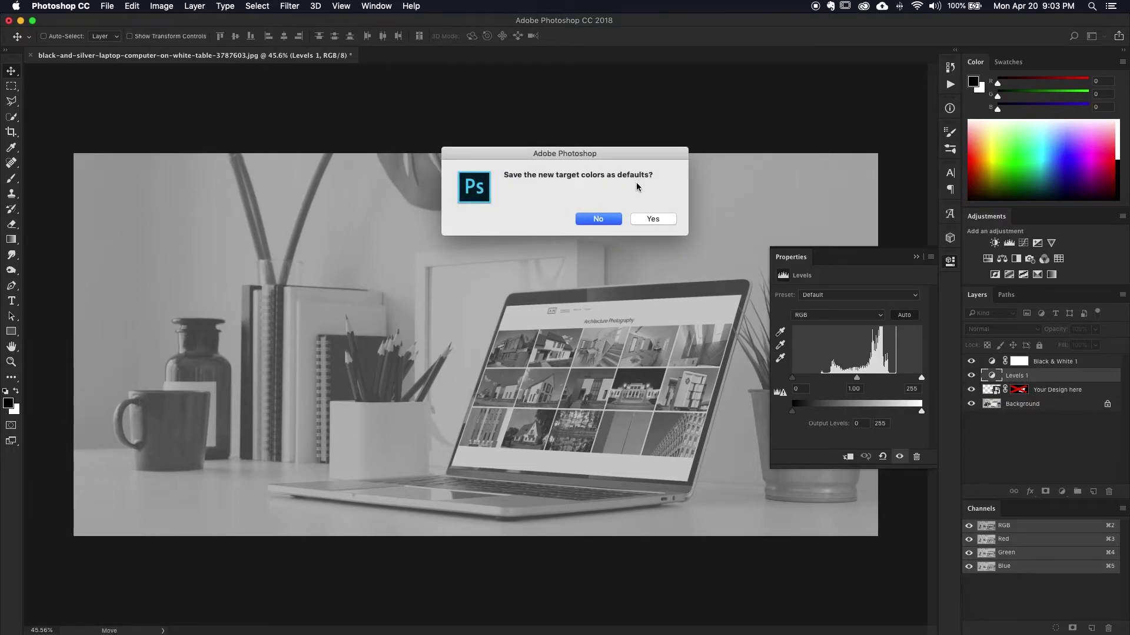
left_click(599, 219)
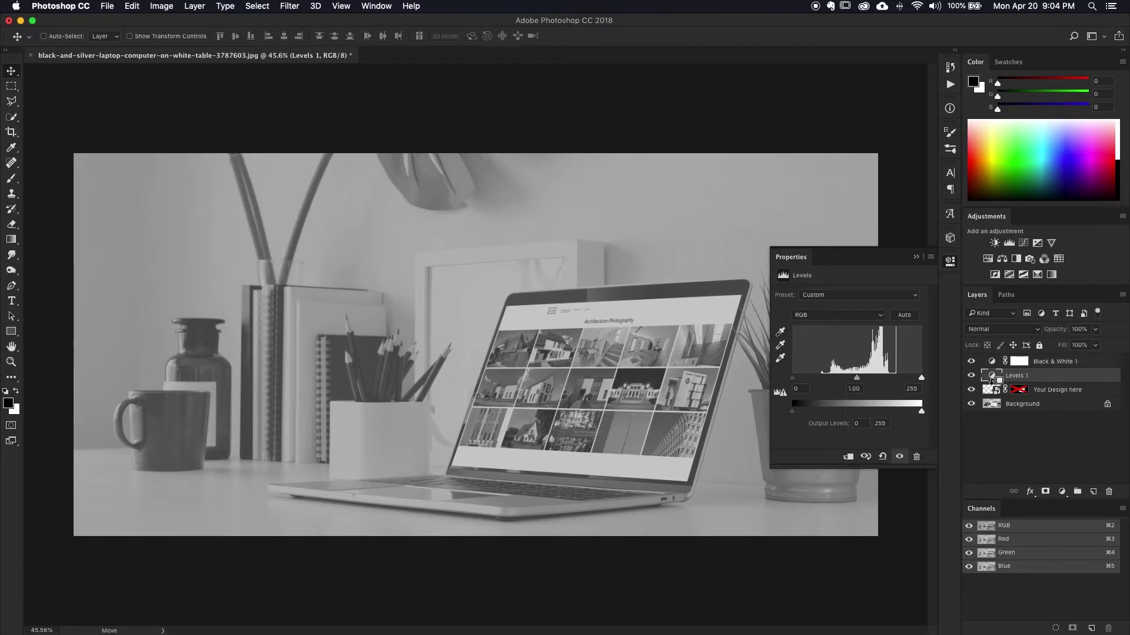
Clip the Levels 1 adjustment to the "Your Design here" layer, compare its effect, and hide the Black & White 1 layer
left_click(993, 381, "alt")
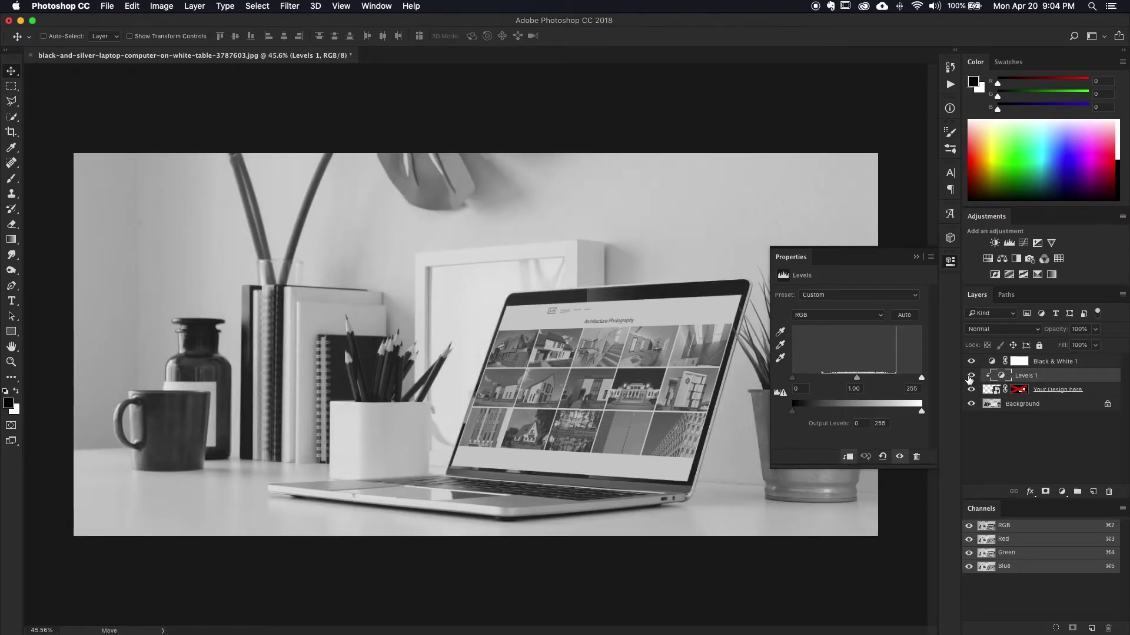
left_click(972, 375)
left_click(971, 376)
left_click(972, 375)
left_click(971, 376)
left_click(972, 361)
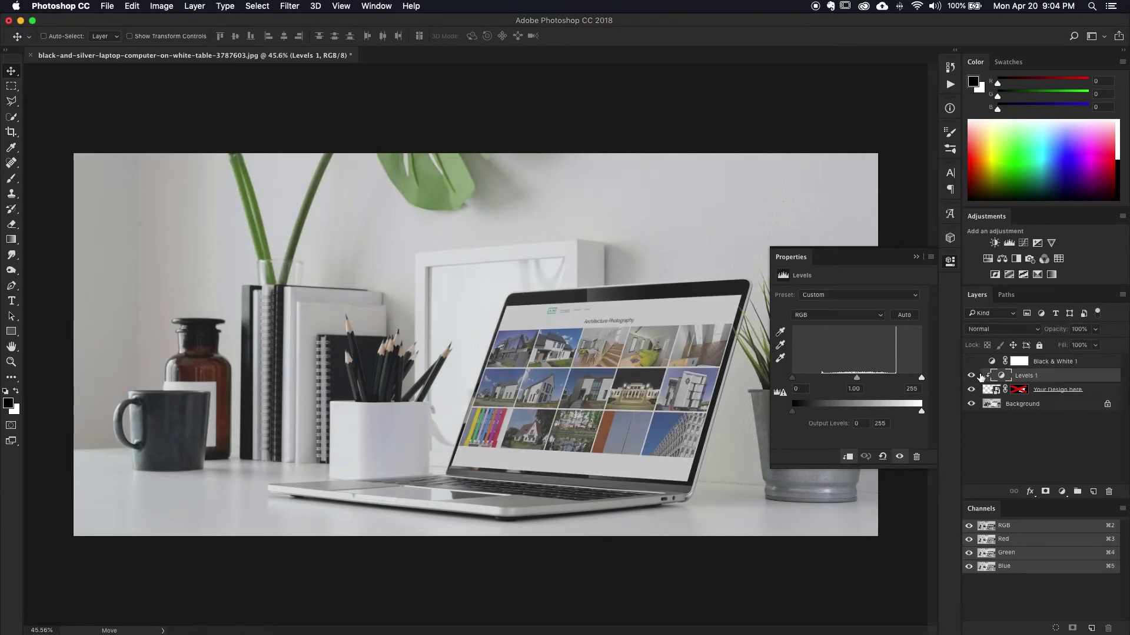
Compare the colored design with and without Levels 1, and set that adjustment's white input level to 234
left_click(971, 375)
left_click(972, 375)
left_click(971, 376)
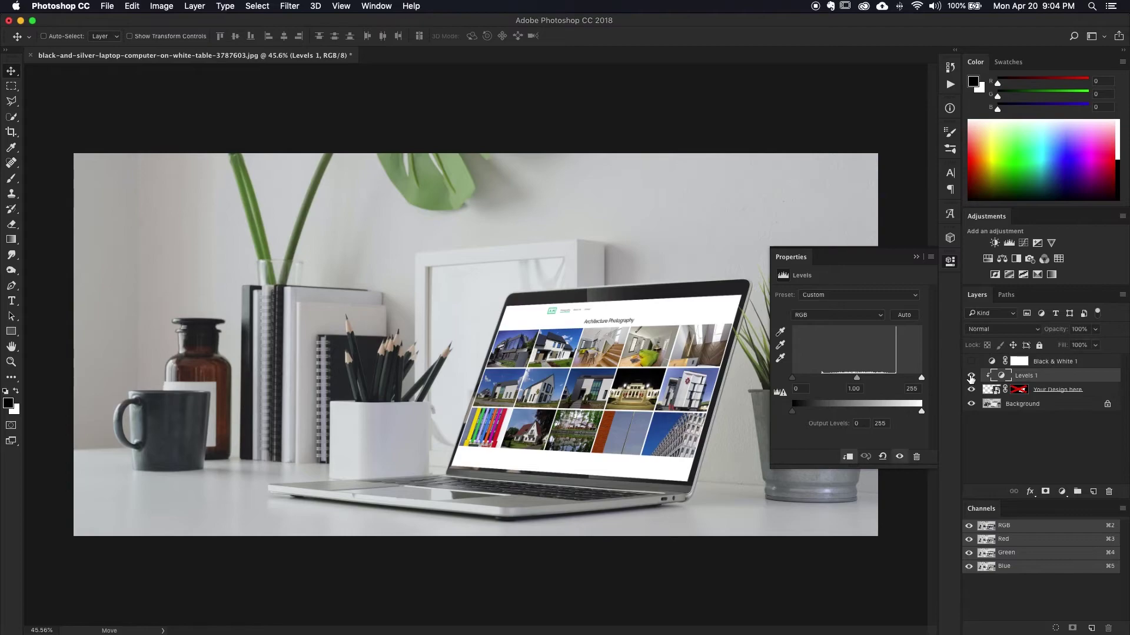
left_click(971, 375)
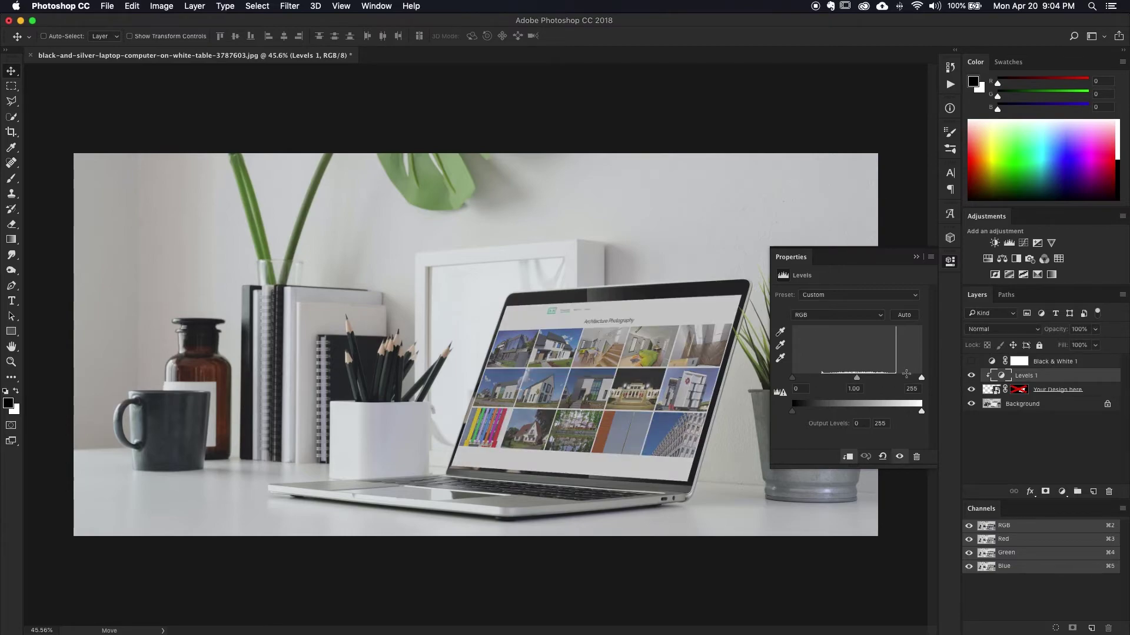
left_click_drag(923, 379, 912, 379)
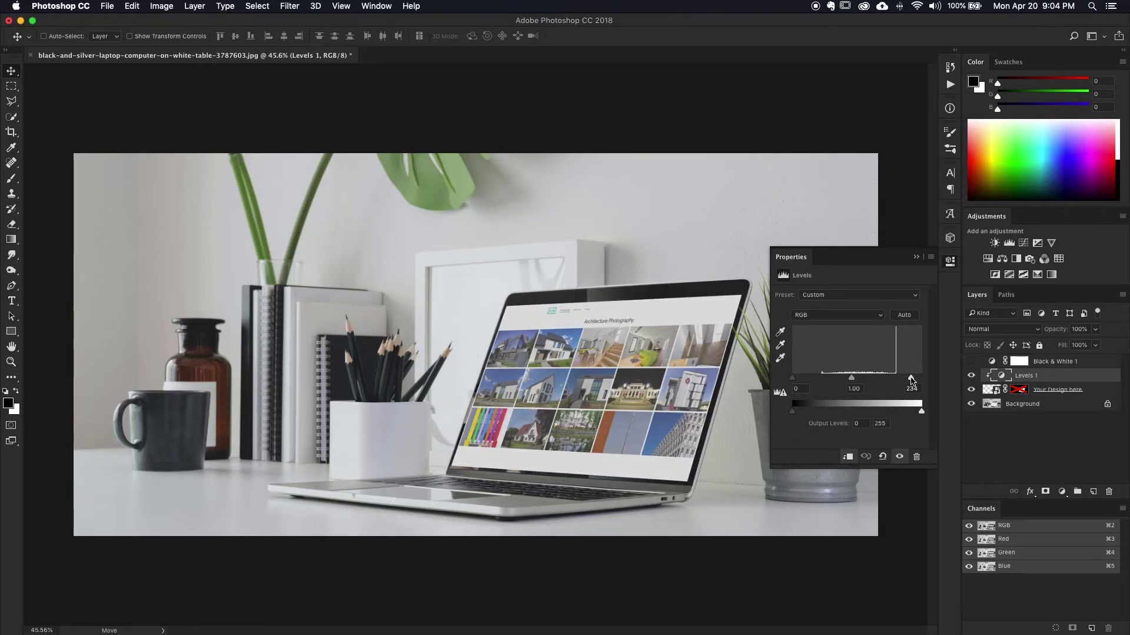
left_click(918, 257)
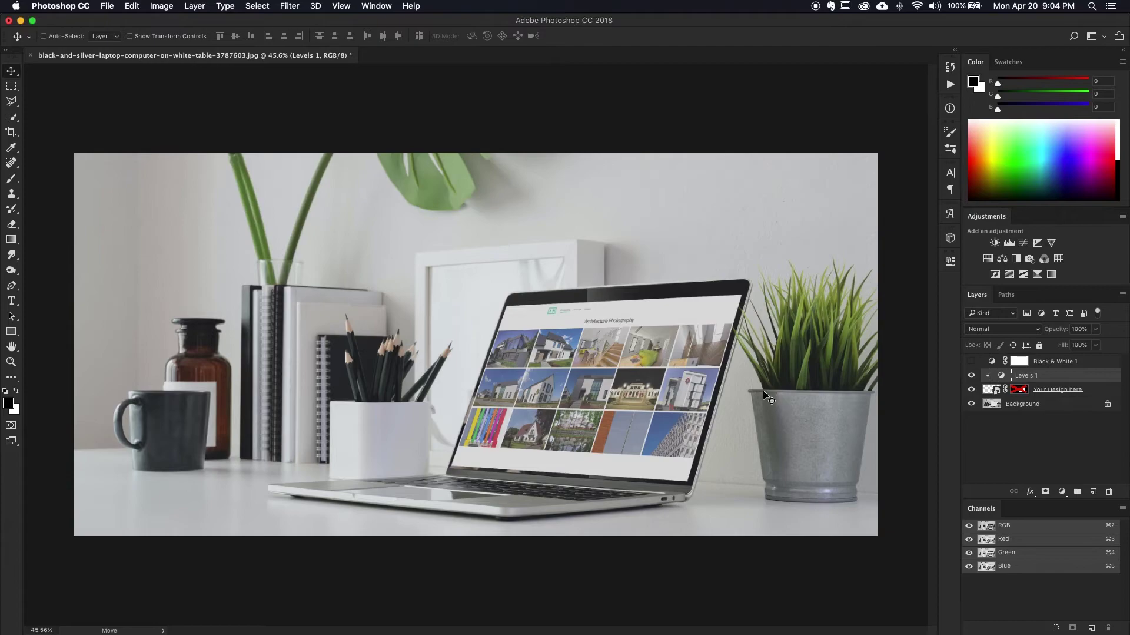
Delete the Black & White 1 adjustment layer
scroll(766, 394, "down", 1)
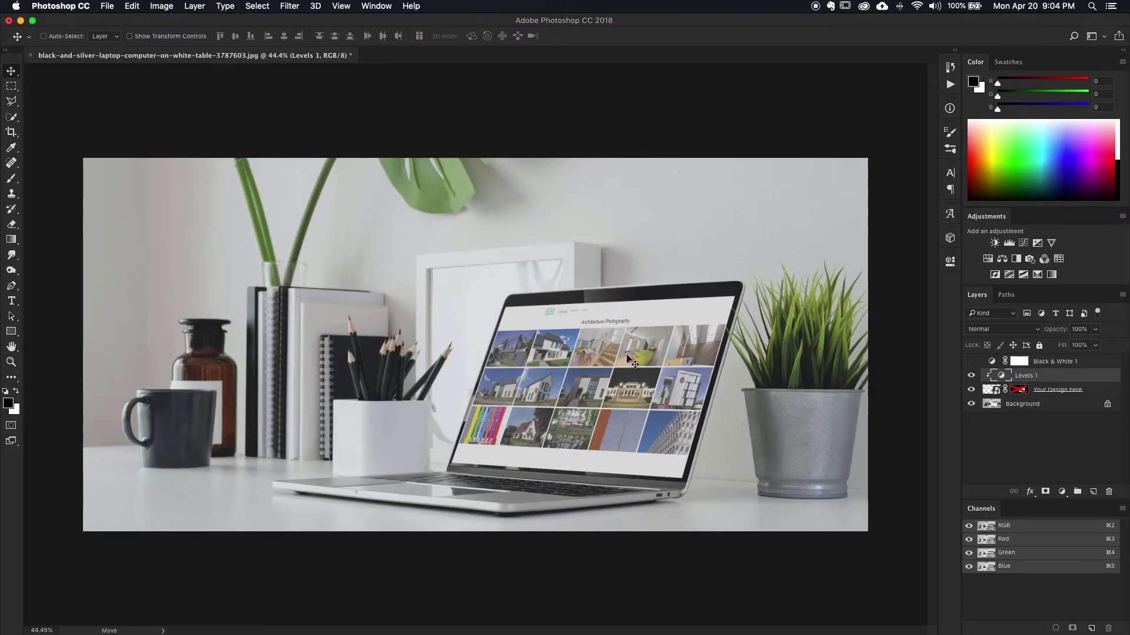
scroll(636, 362, "up", 2)
left_click_drag(665, 381, 556, 334)
scroll(556, 328, "up", 1)
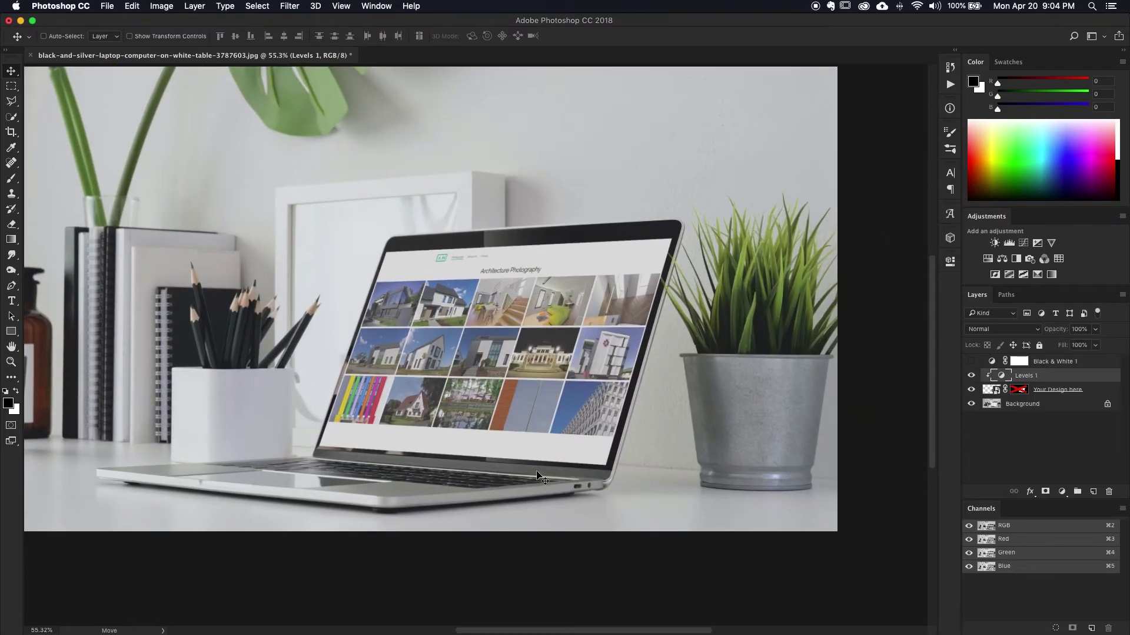
left_click(1058, 359)
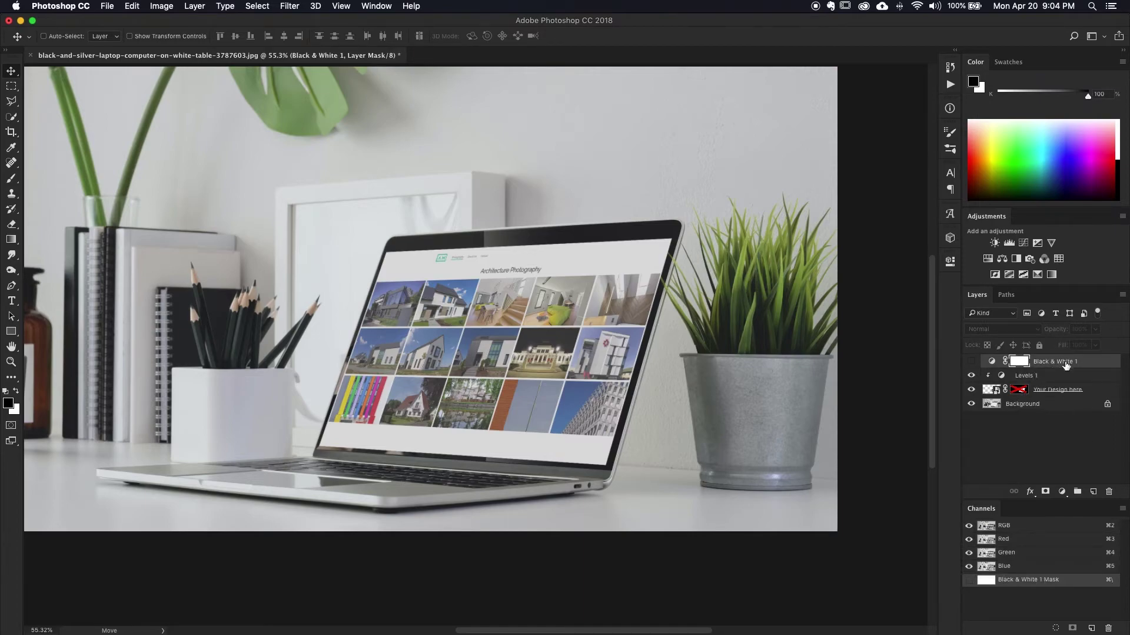
key("Delete")
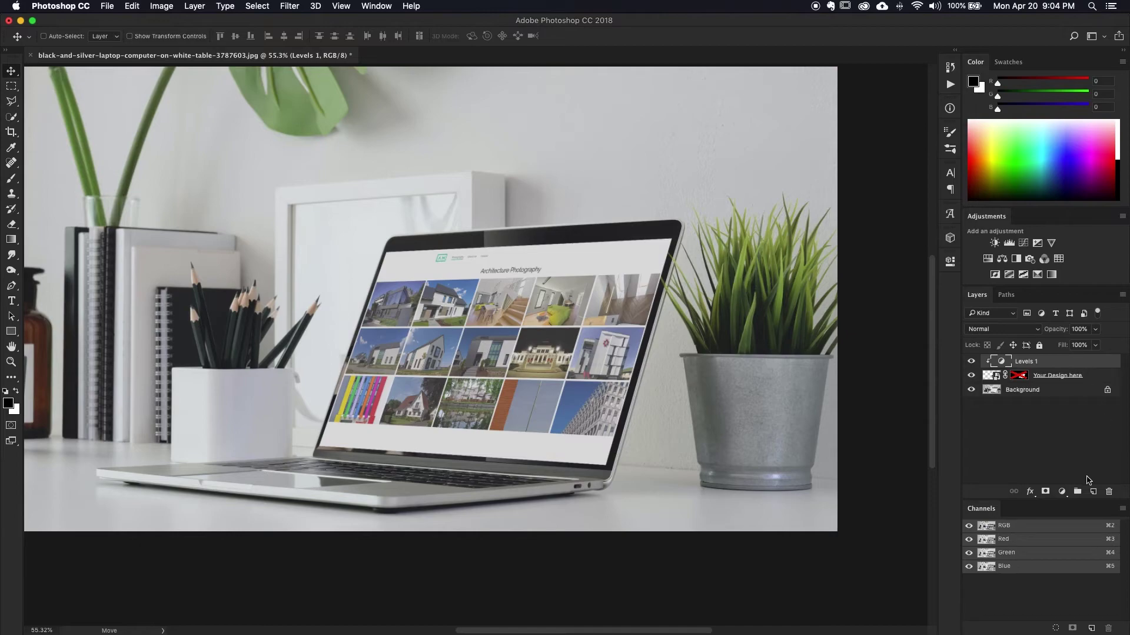
Add a new empty layer above Levels 1 and make a rectangular selection over the right part of the laptop screen
left_click(1094, 494)
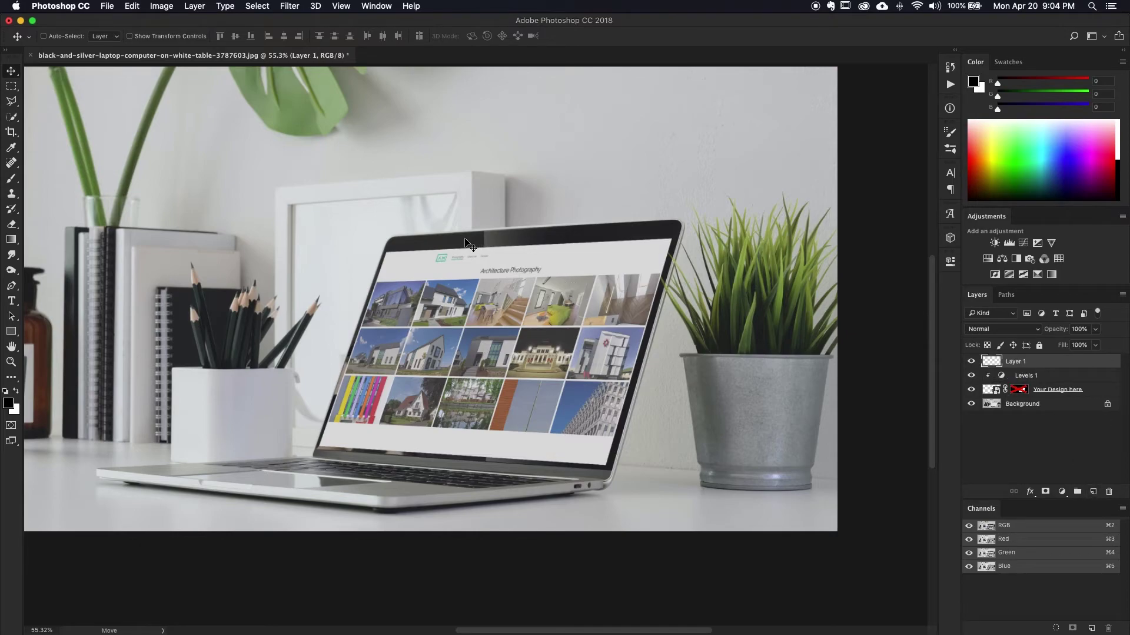
left_click(11, 86)
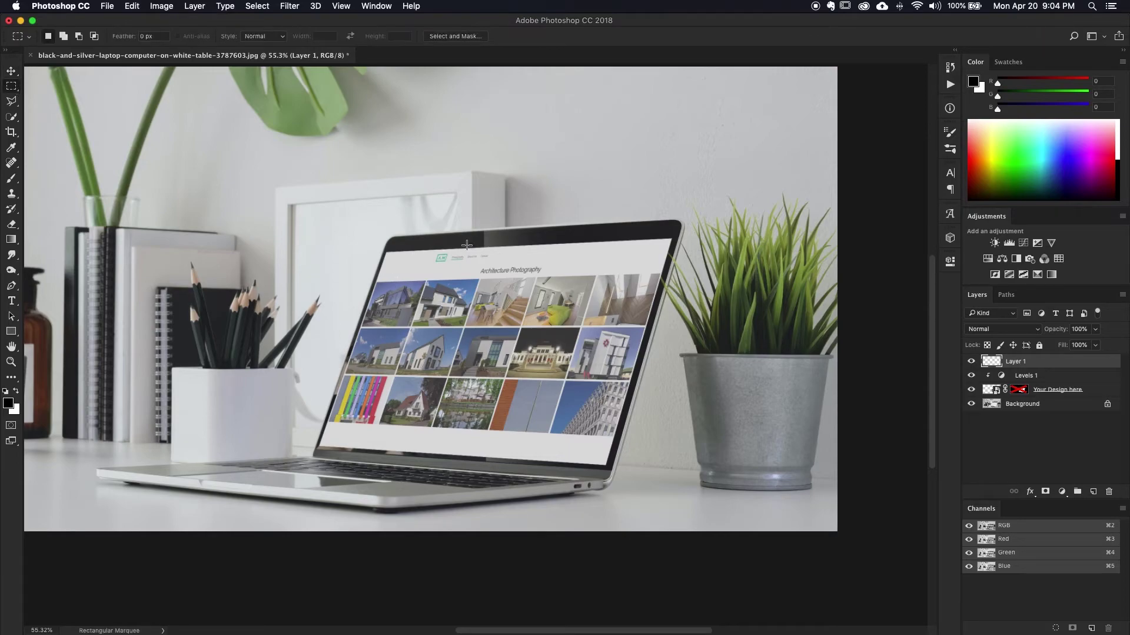
left_click_drag(443, 224, 650, 478)
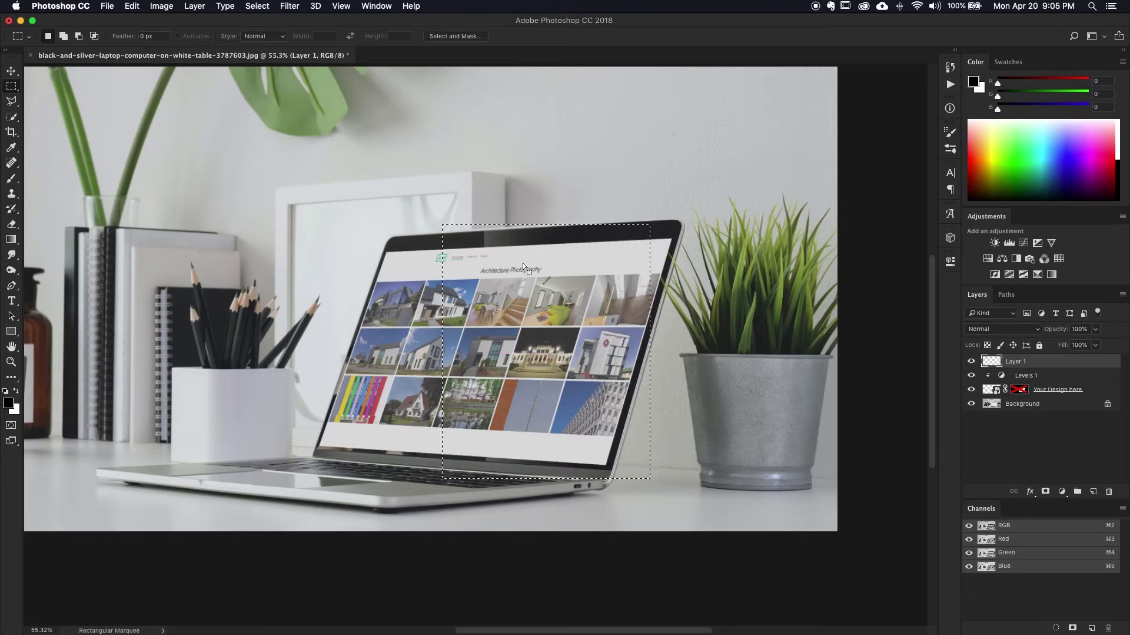
Subtract the strip left of the reflection edge on the laptop's top bezel from the selection using the Polygonal Lasso
left_click(12, 103)
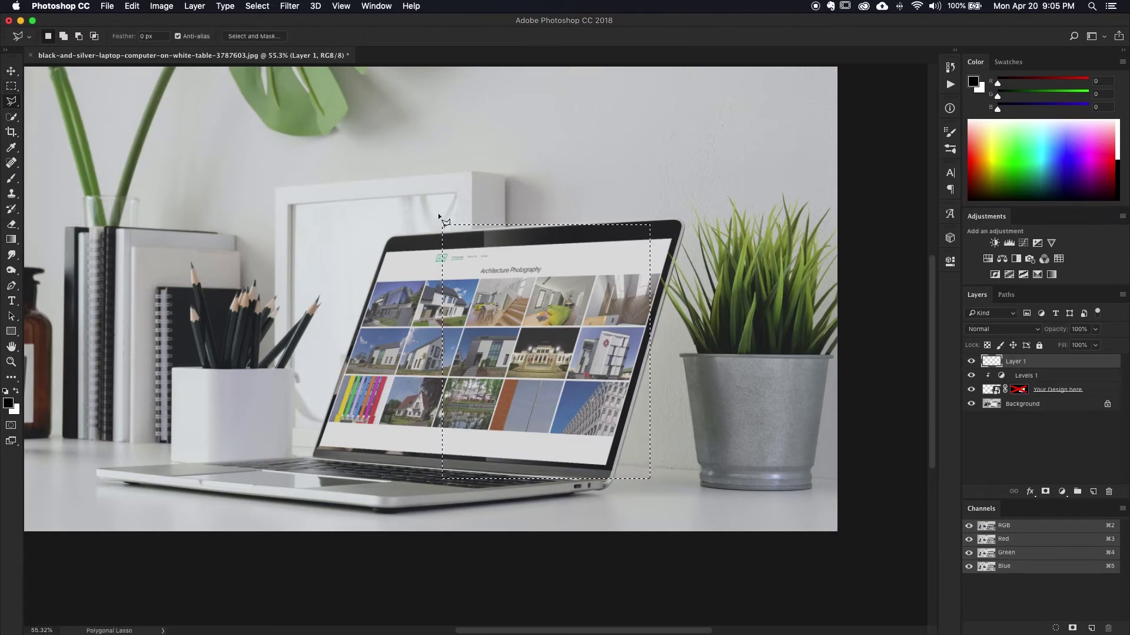
scroll(480, 215, "up", 3)
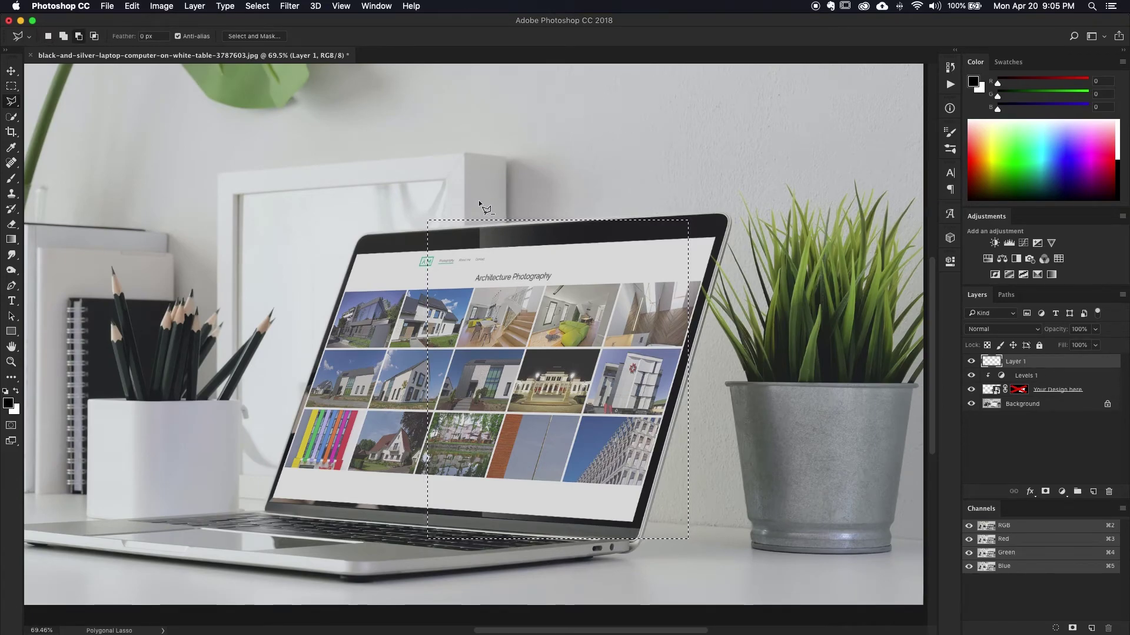
key("alt")
key("alt")
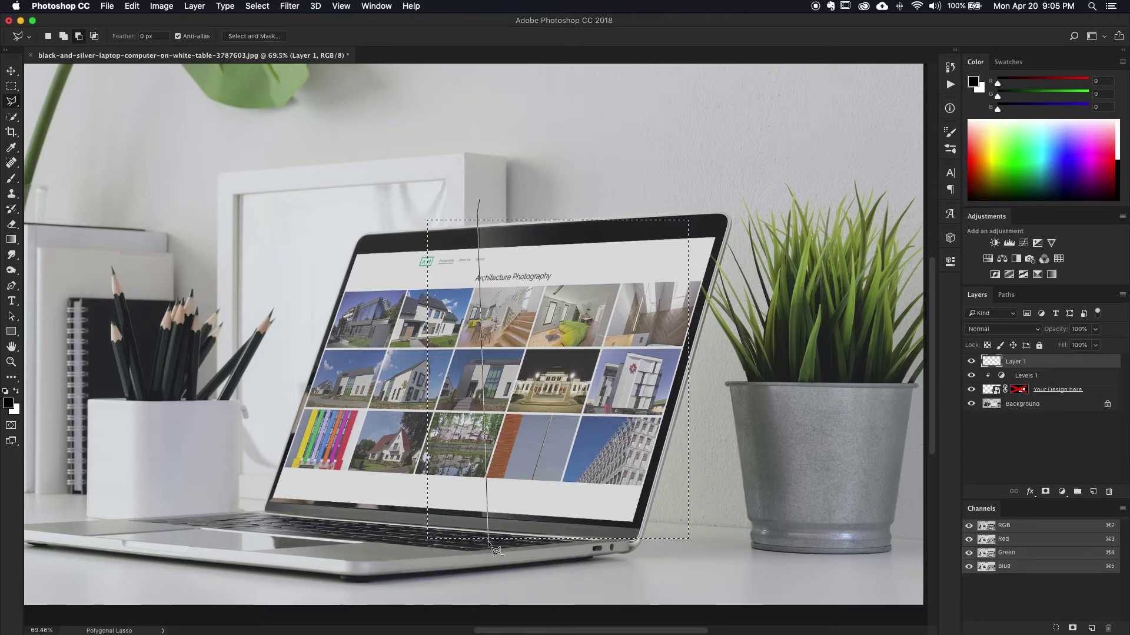
left_click(479, 212)
left_click(282, 216)
key("BackSpace")
key("BackSpace")
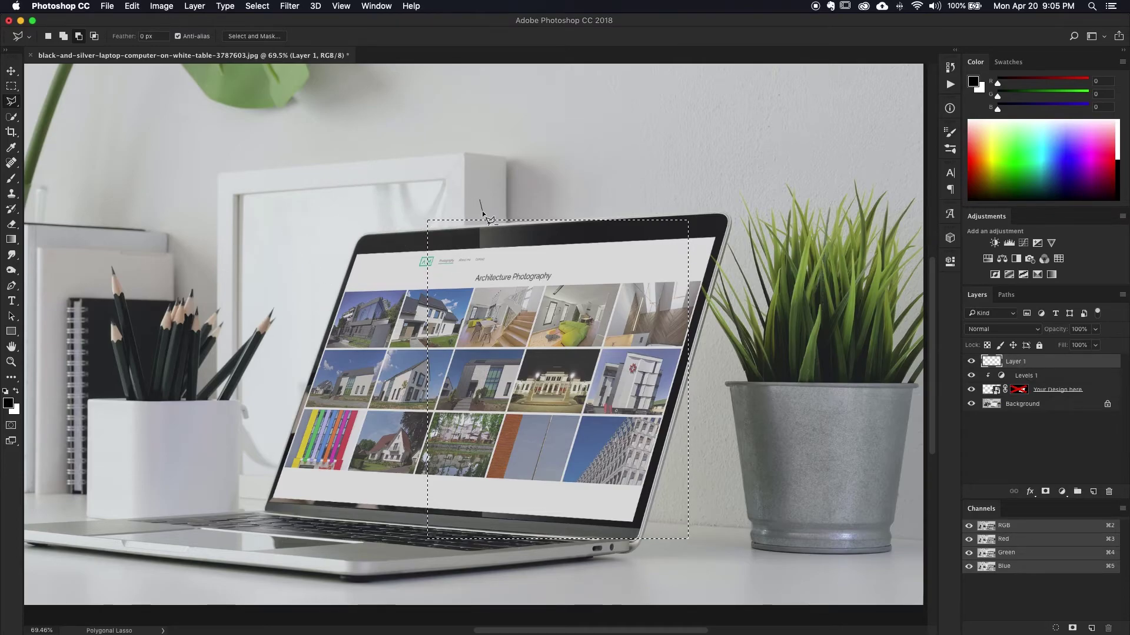
scroll(483, 215, "up", 3)
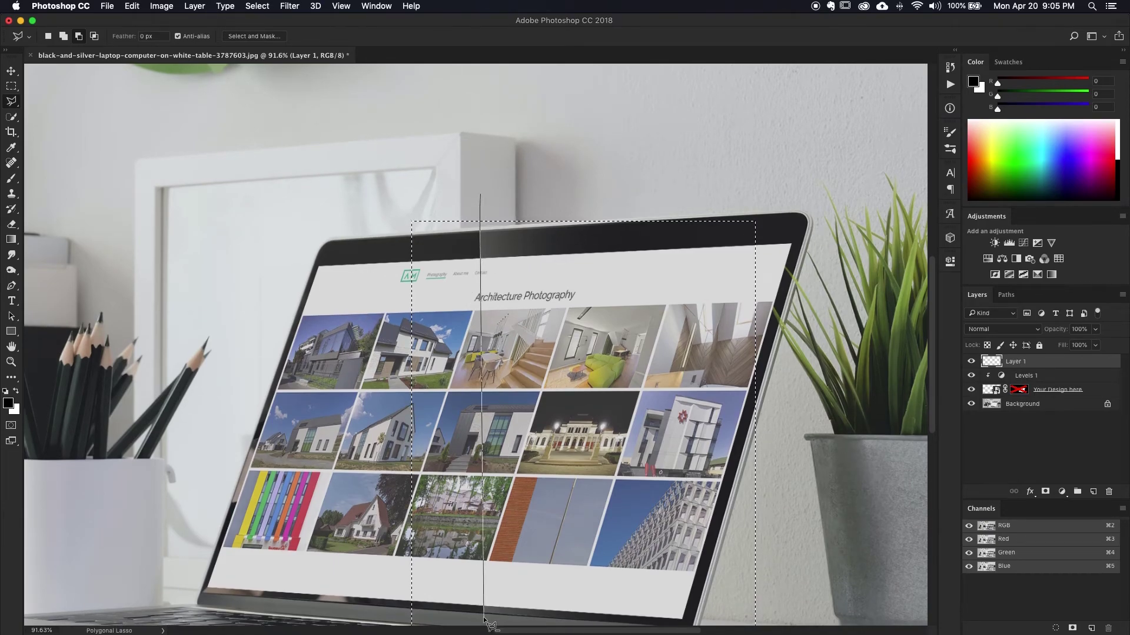
scroll(485, 618, "down", 2)
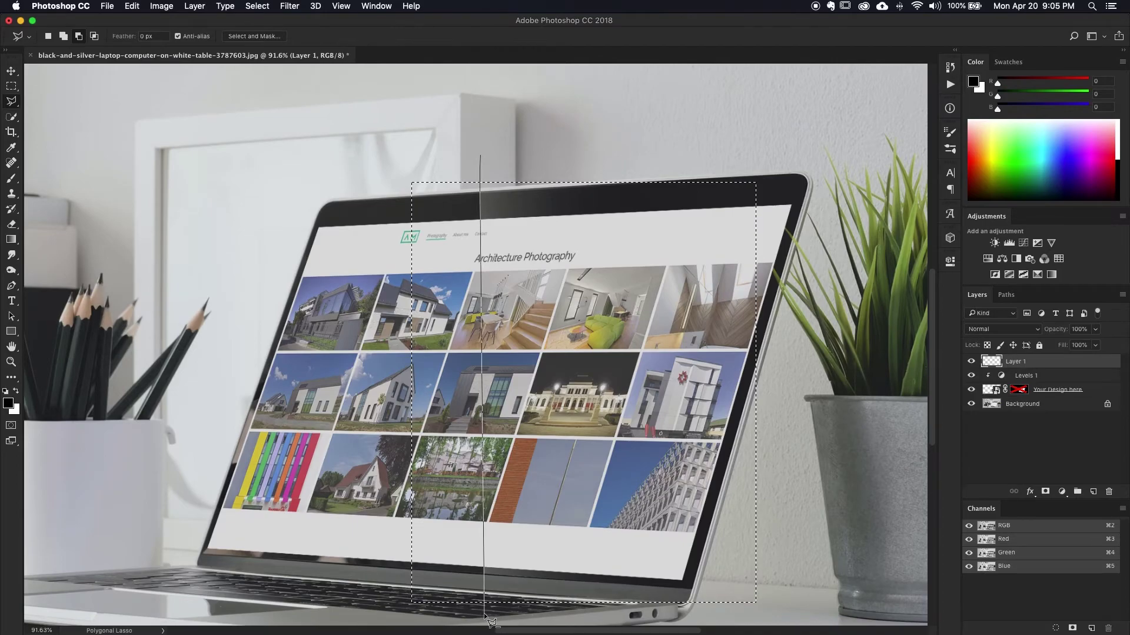
left_click(485, 614)
left_click(368, 611)
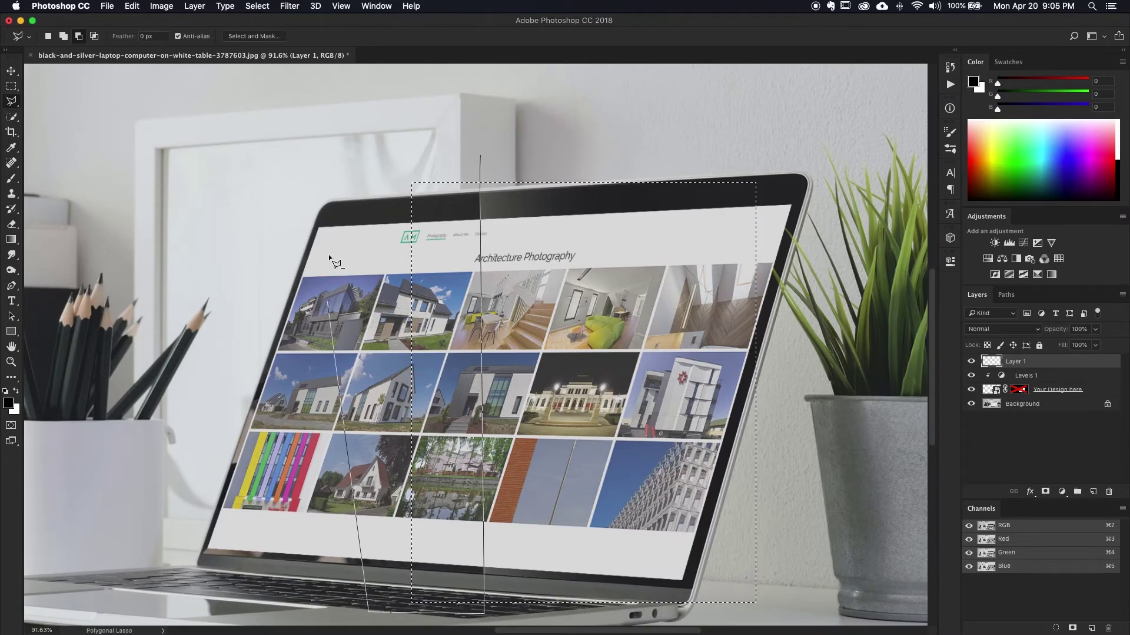
left_click(366, 118, "alt")
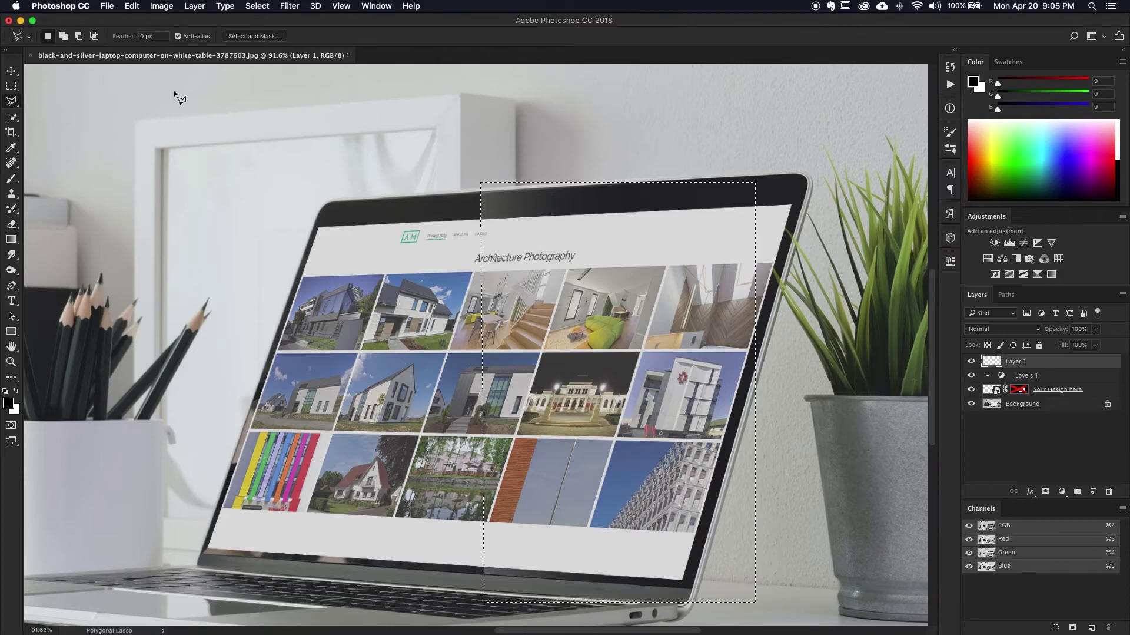
Set up a linear gradient running from white at 100% opacity to white at 0% opacity
key("g")
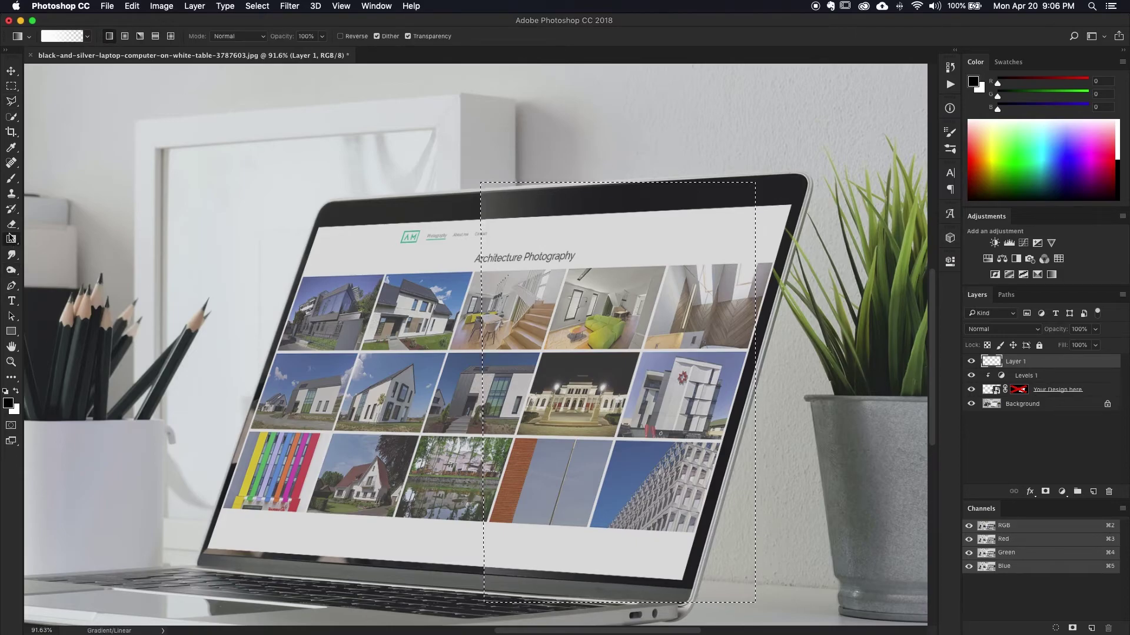
left_click(55, 38)
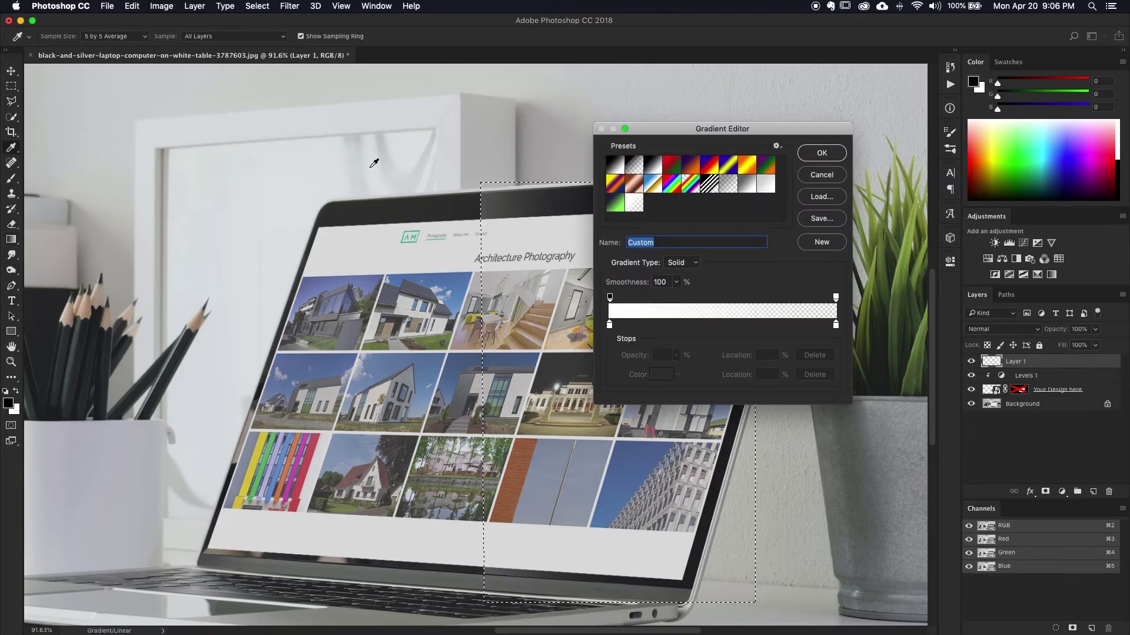
left_click(610, 297)
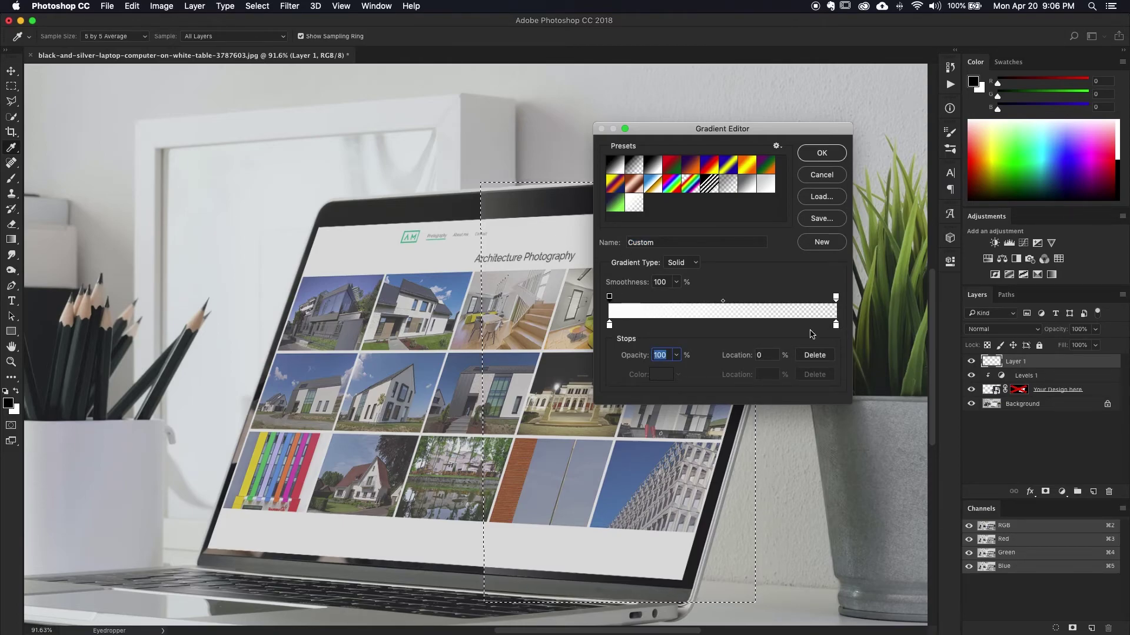
left_click(836, 297)
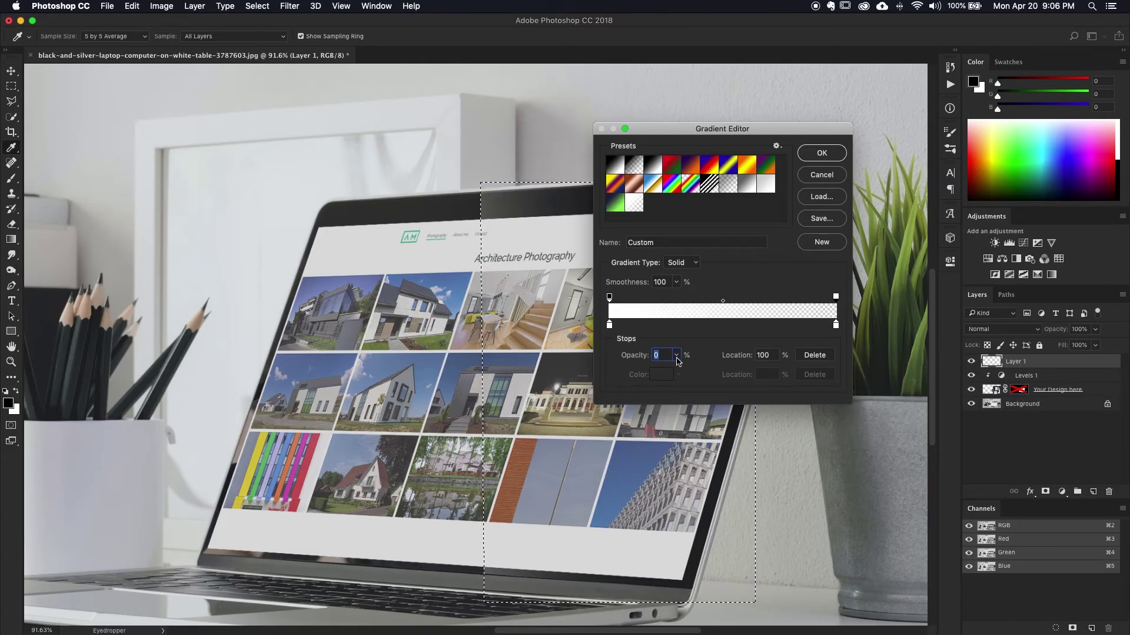
left_click(610, 297)
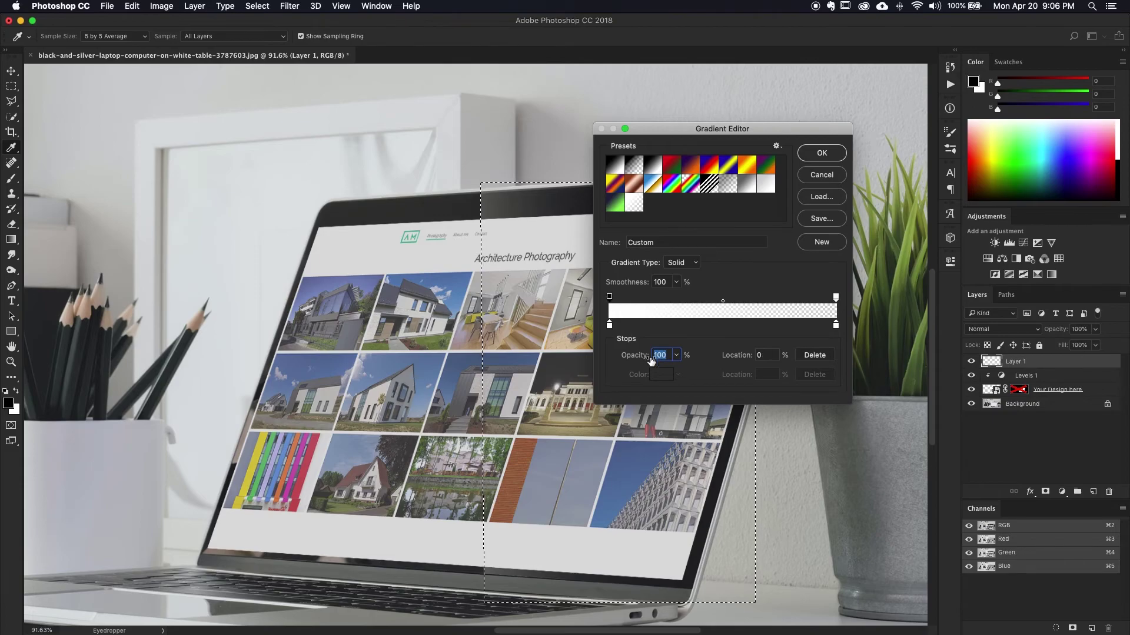
left_click(610, 325)
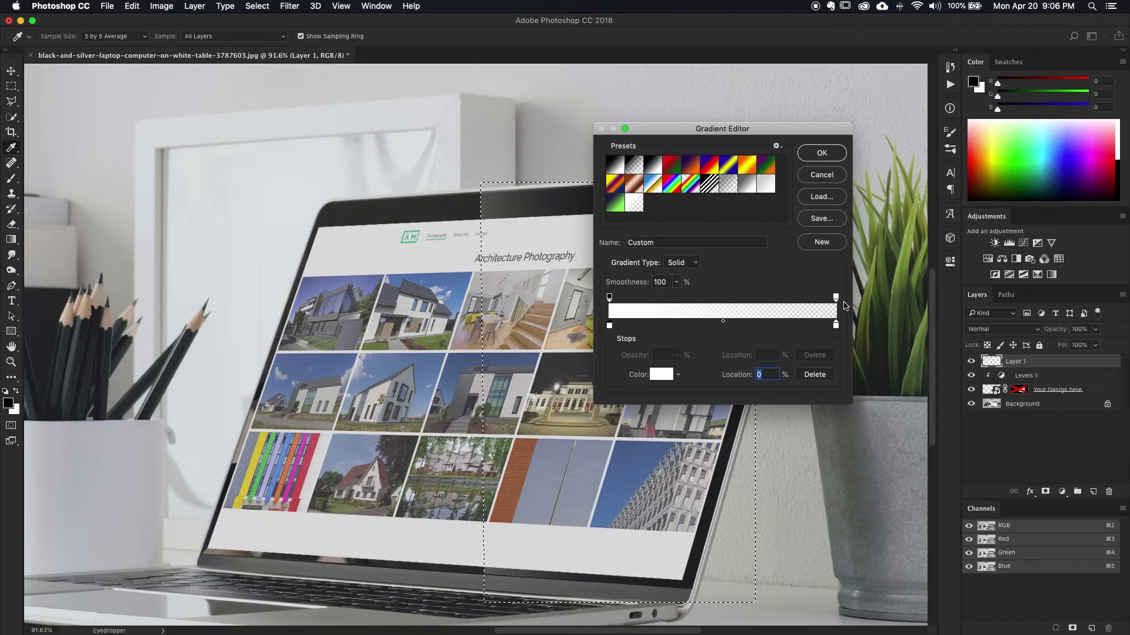
left_click(662, 374)
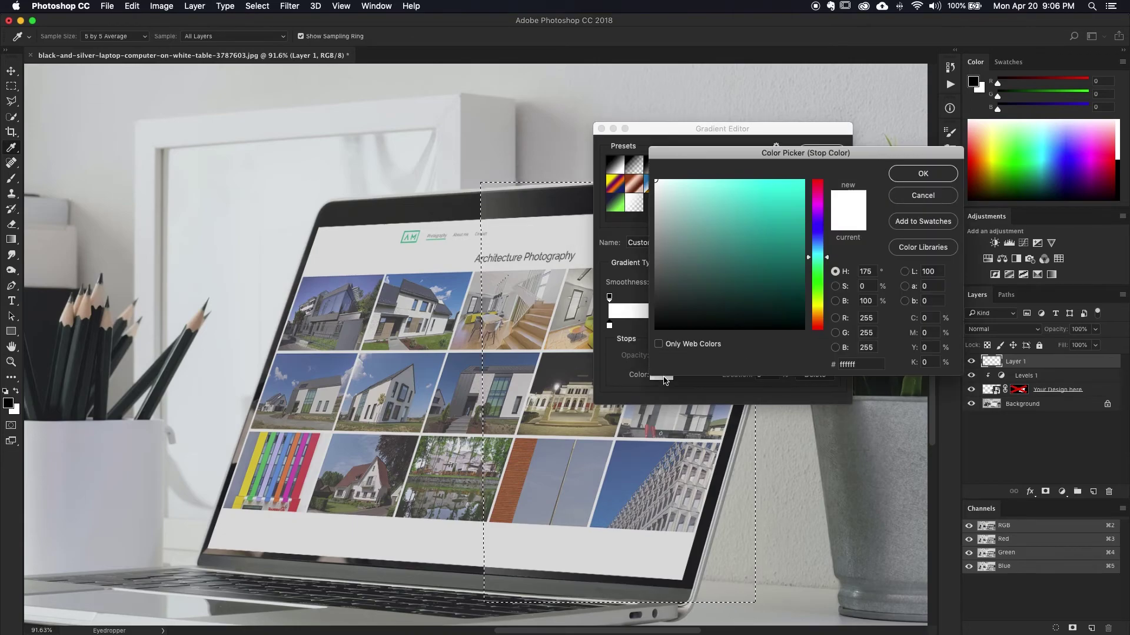
left_click_drag(680, 223, 655, 180)
left_click(905, 174)
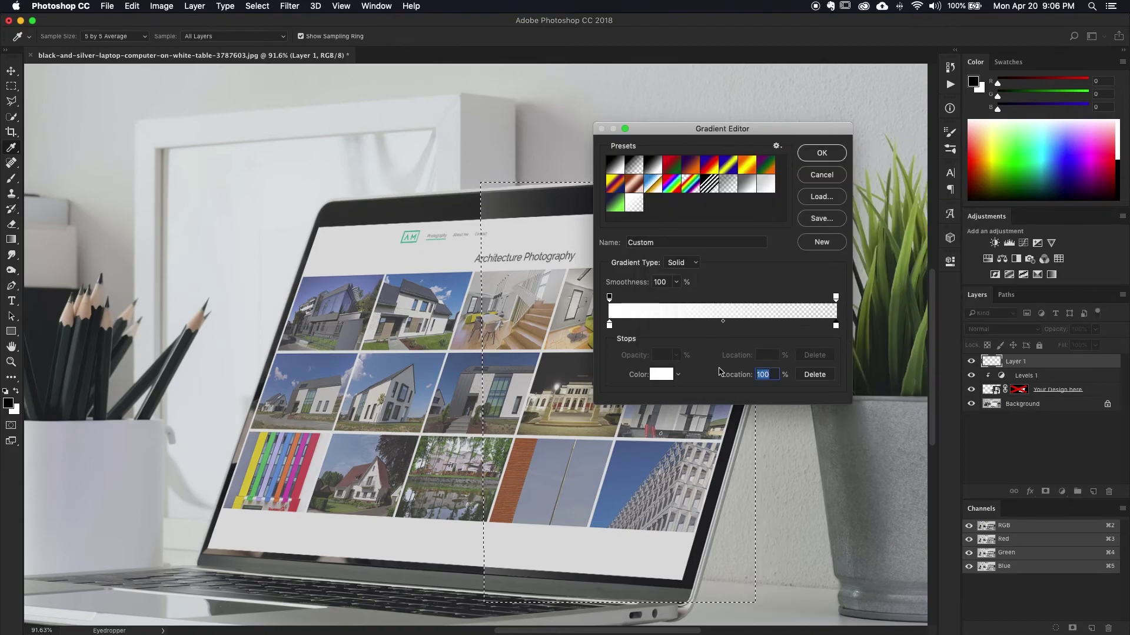
left_click(821, 153)
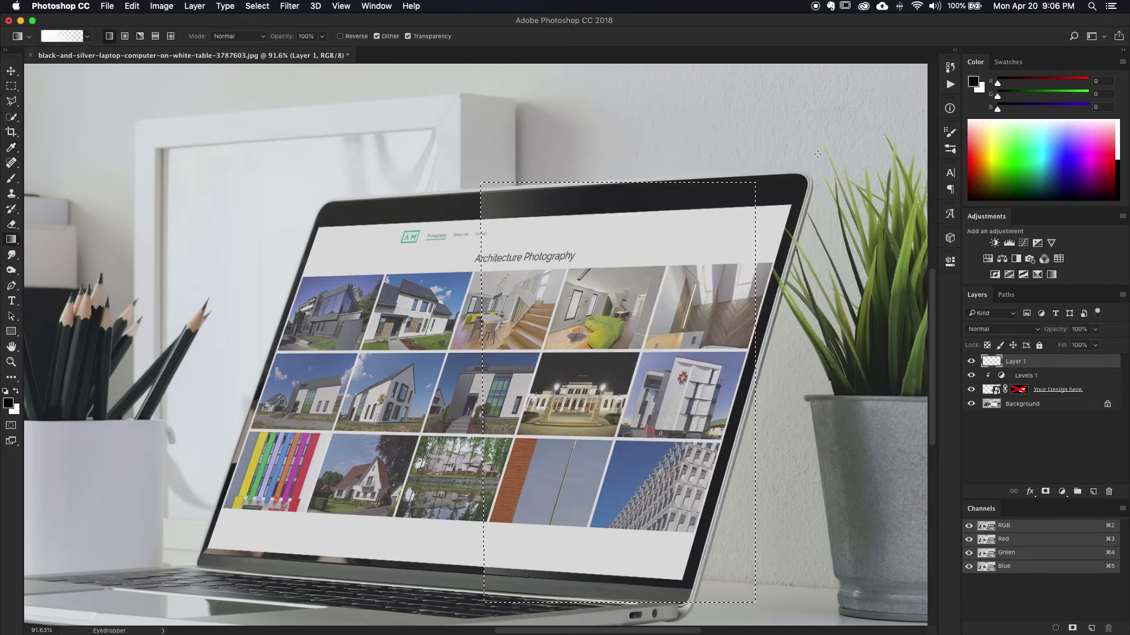
Fill the selection on Layer 1 with the white-to-transparent gradient, fading horizontally from its left edge to the right, and deselect
left_click_drag(408, 396, 666, 387)
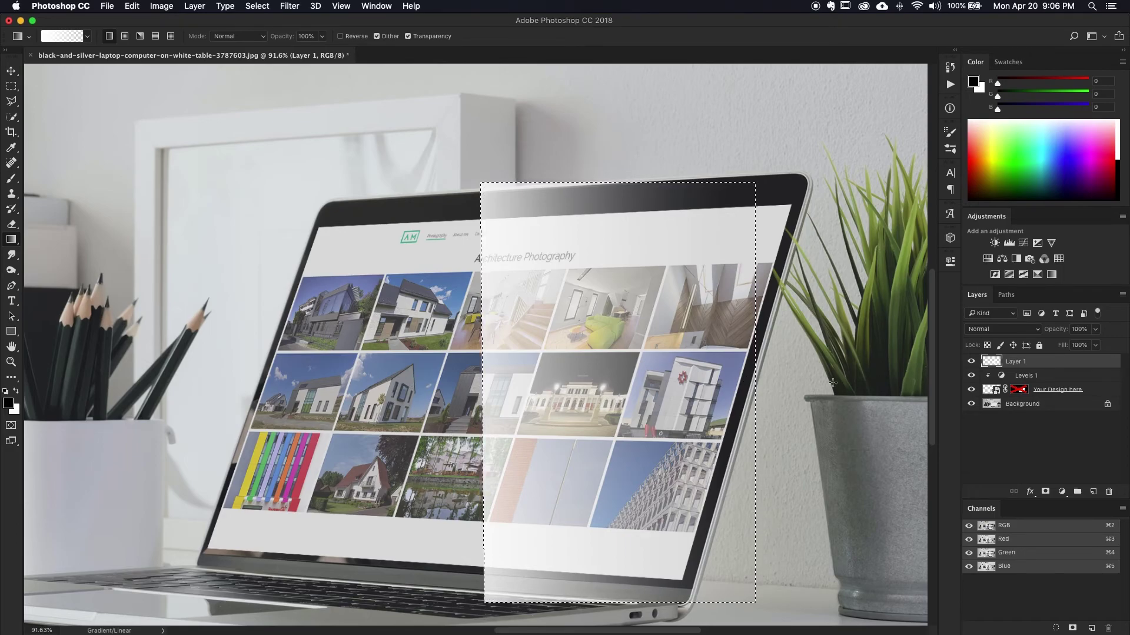
key("super+d")
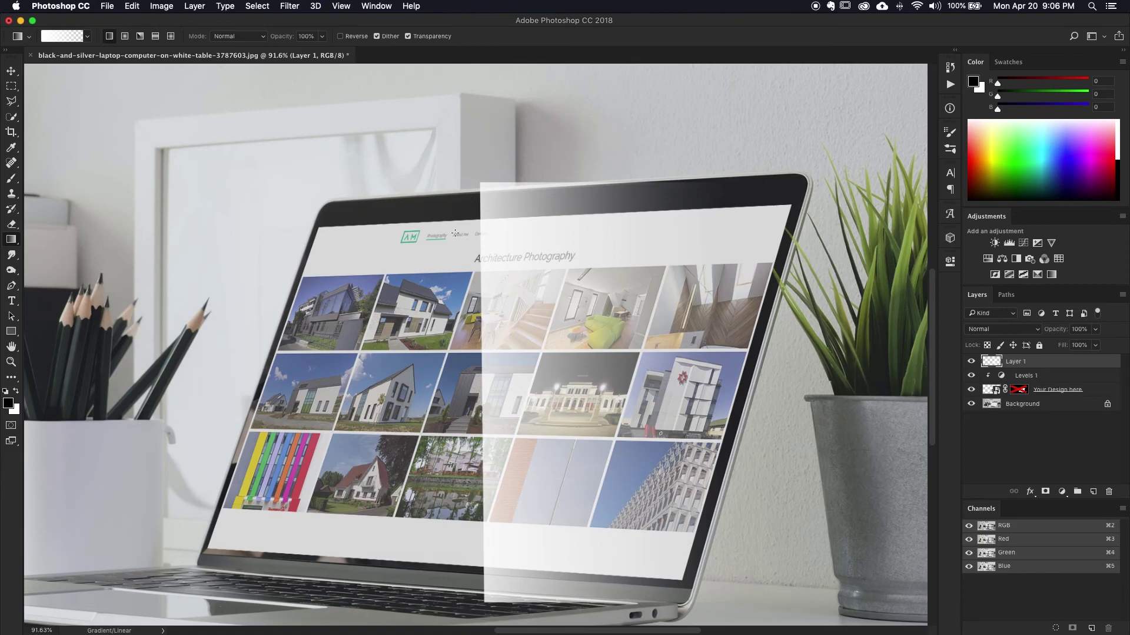
Clip Layer 1 to the design smart object beneath it and toggle its visibility to compare the screen with and without the reflection
left_click(993, 366, "alt")
left_click(972, 361)
left_click(973, 362)
left_click(972, 362)
left_click(973, 362)
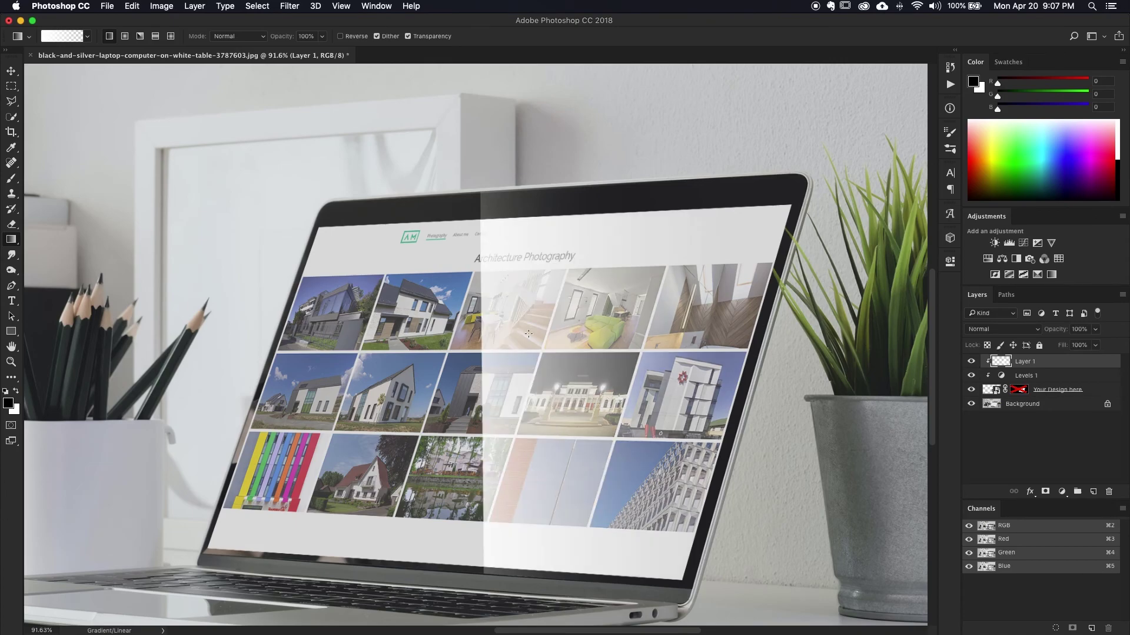
Lower Layer 1's opacity to 20% and check the subtler reflection against the whole photo
left_click_drag(1058, 332, 1011, 333)
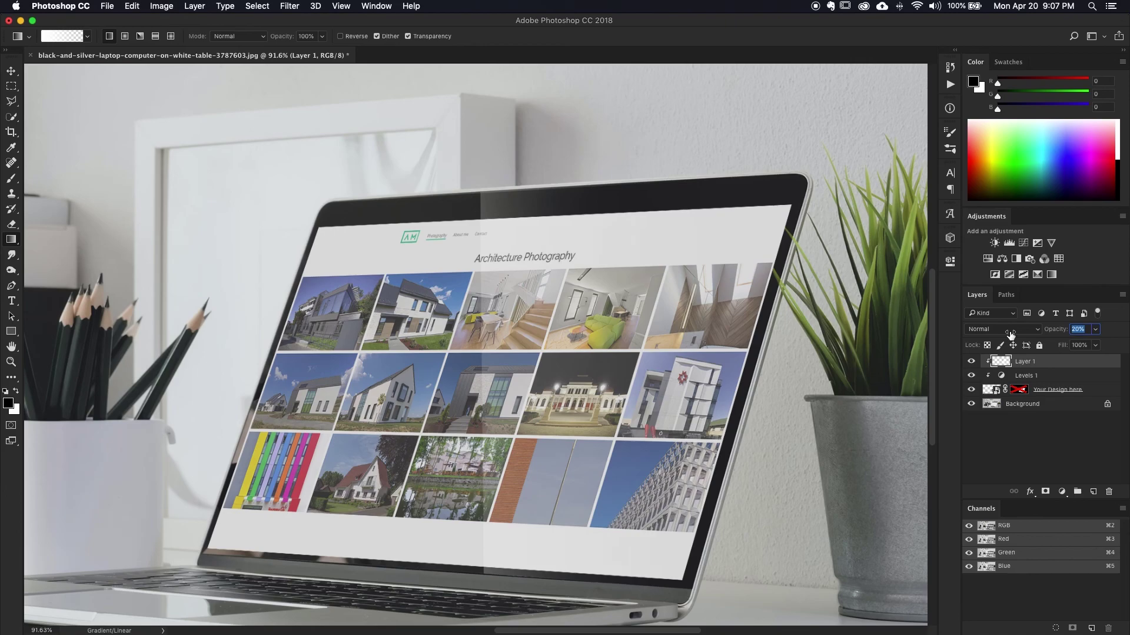
scroll(608, 378, "down", 3)
scroll(608, 378, "up", 1)
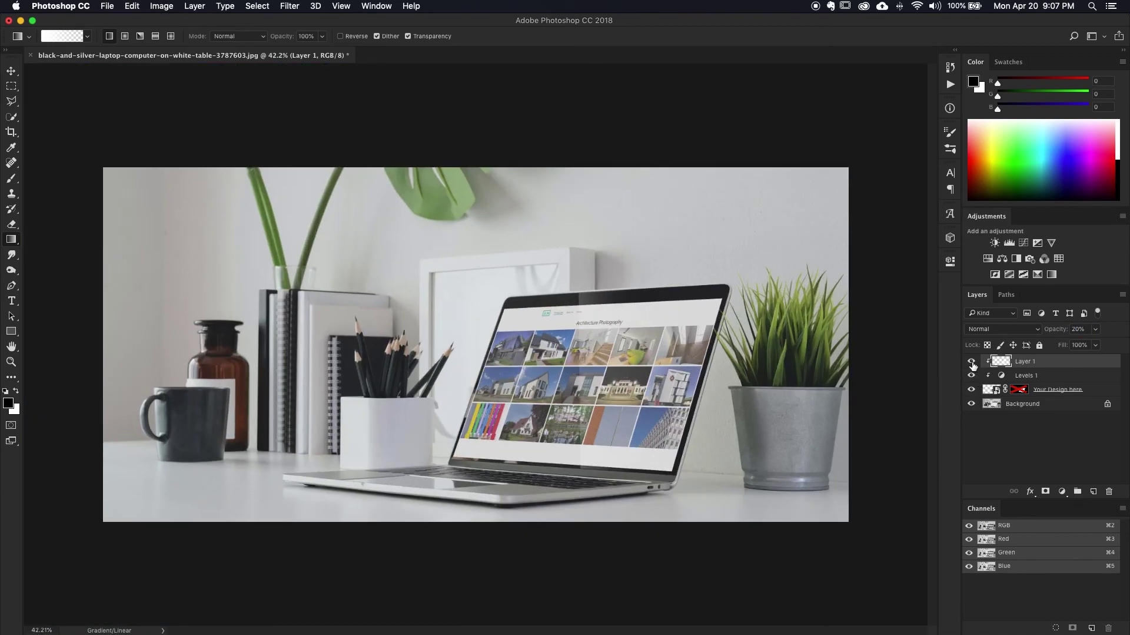
mouse_move(972, 366)
left_mouse_down()
mouse_move(975, 394)
mouse_move(972, 367)
left_mouse_up()
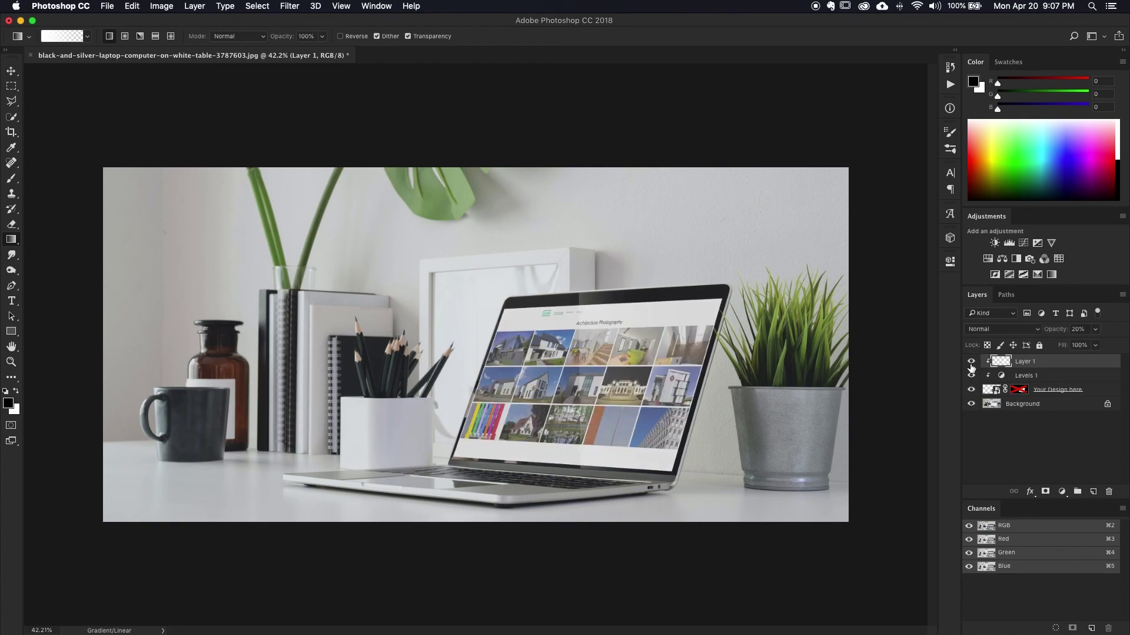